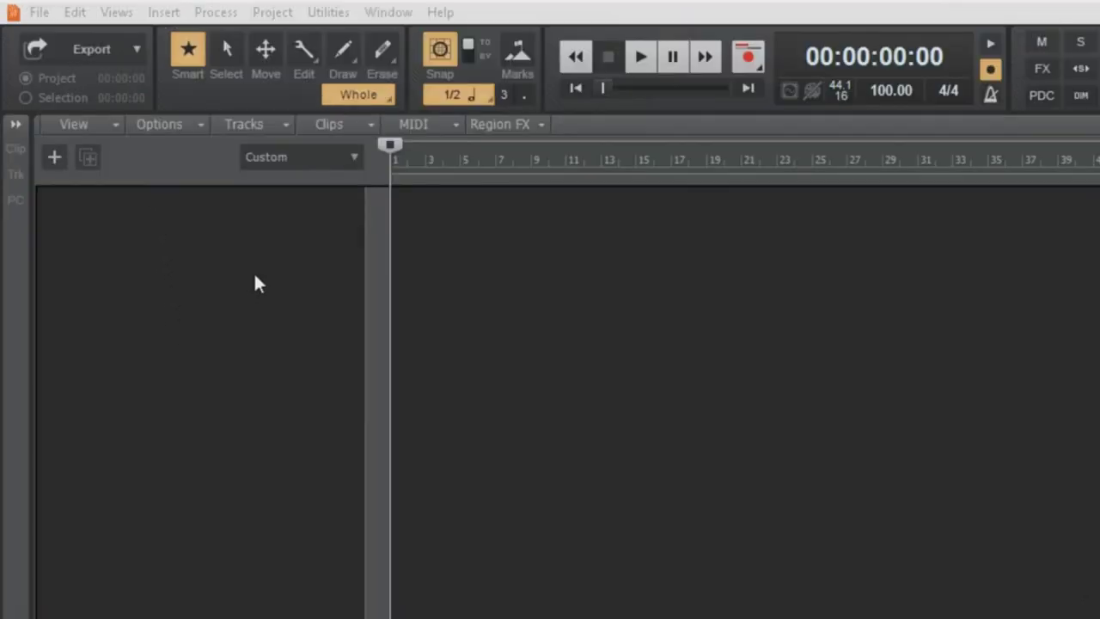
Create an instrument track with the Band-in-a-Box DAW VST3 Plugin and enlarge the plugin window
right_click(156, 167)
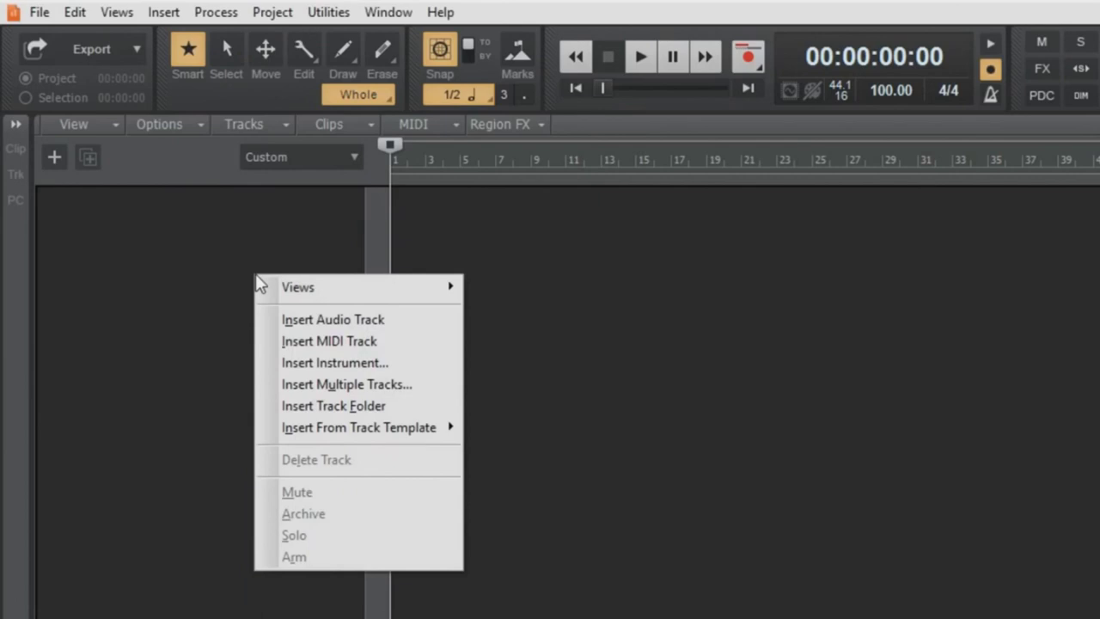
left_click(387, 361)
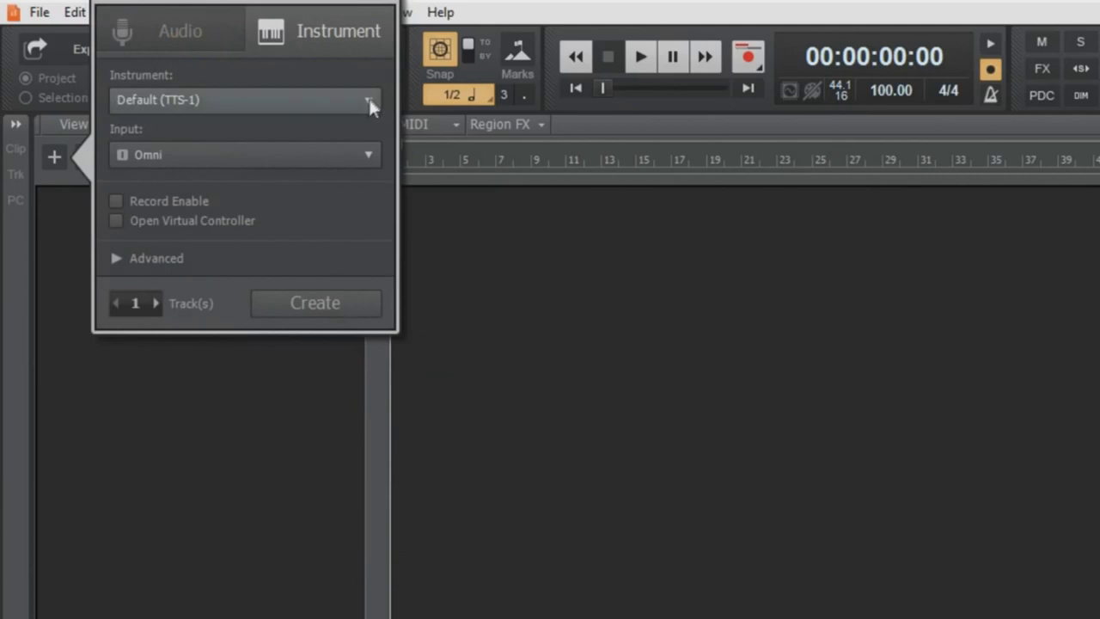
left_click(370, 101)
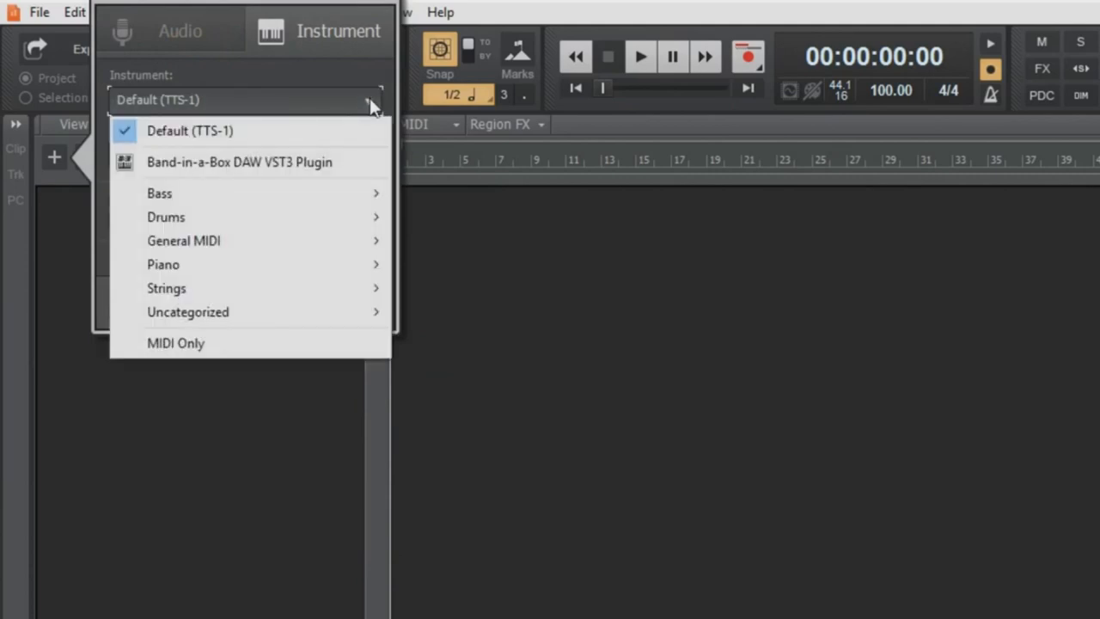
left_click(325, 161)
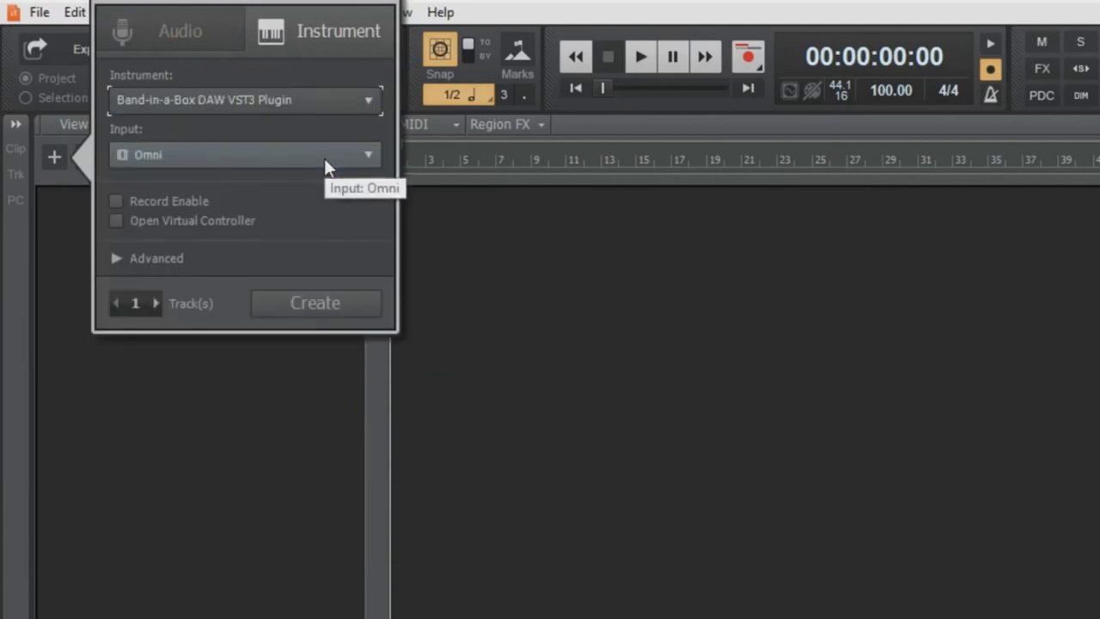
left_click(314, 304)
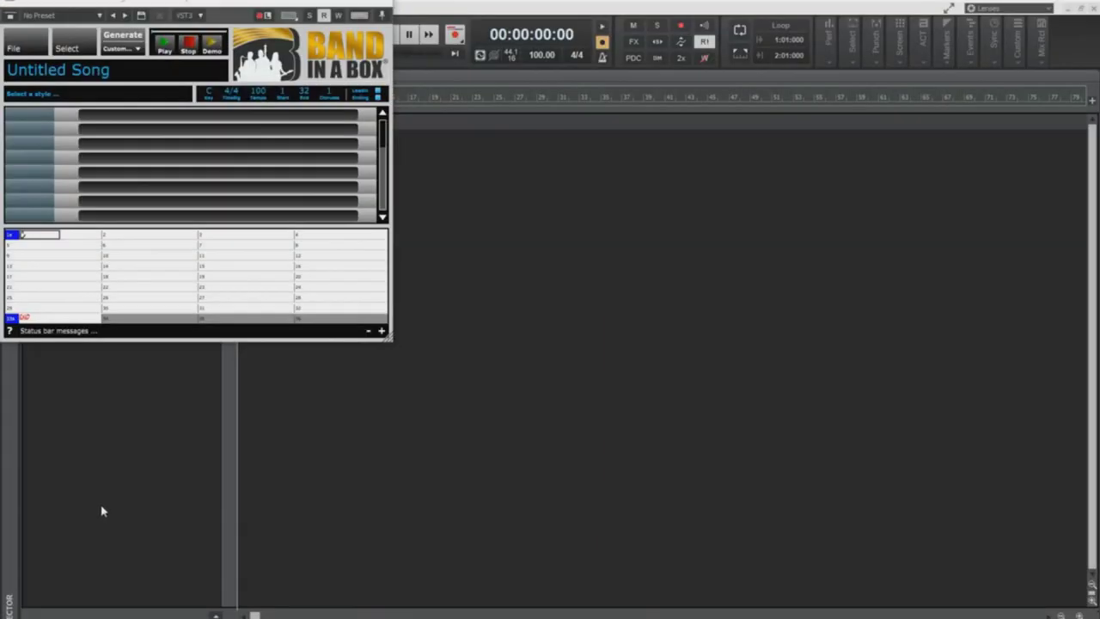
left_click_drag(388, 337, 561, 446)
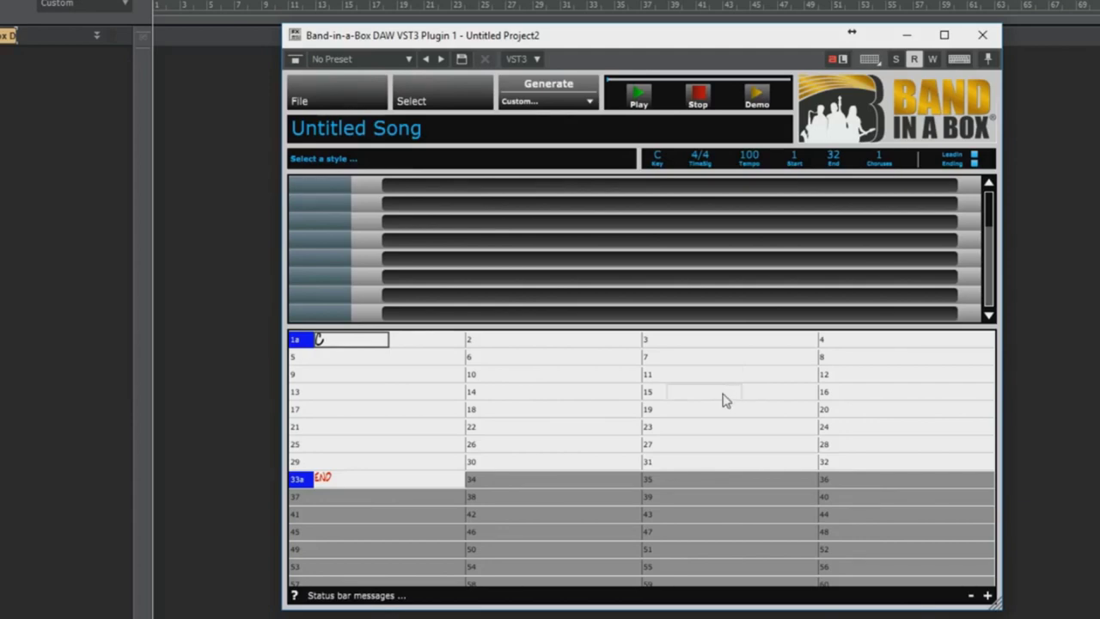
Set the song's key signature to F major and enter the F7 chord in bar 1
left_click(657, 156)
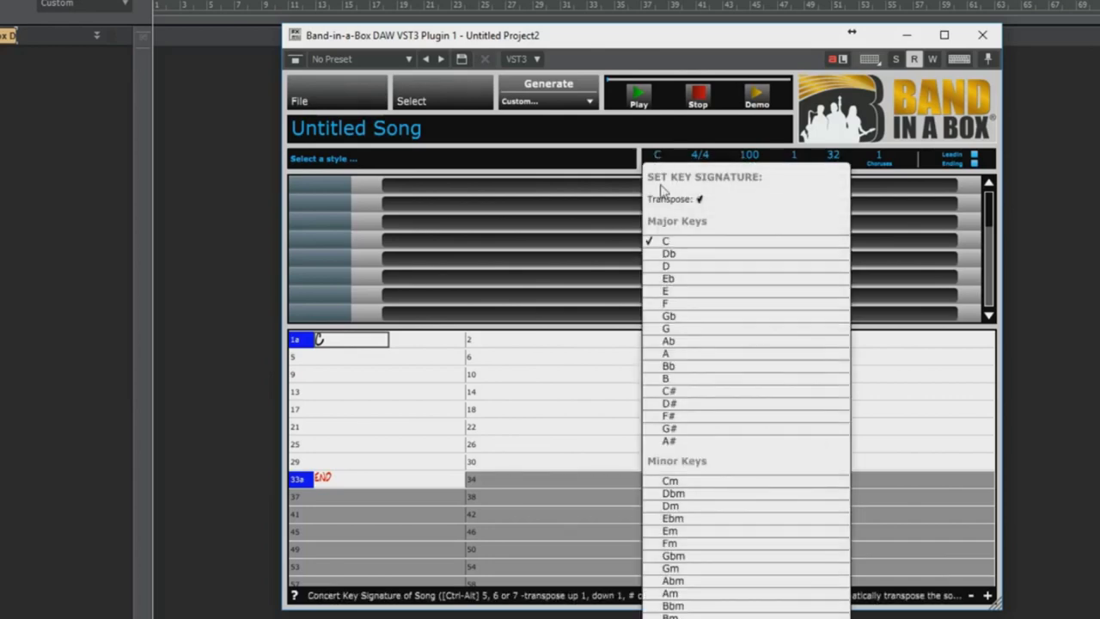
left_click(679, 303)
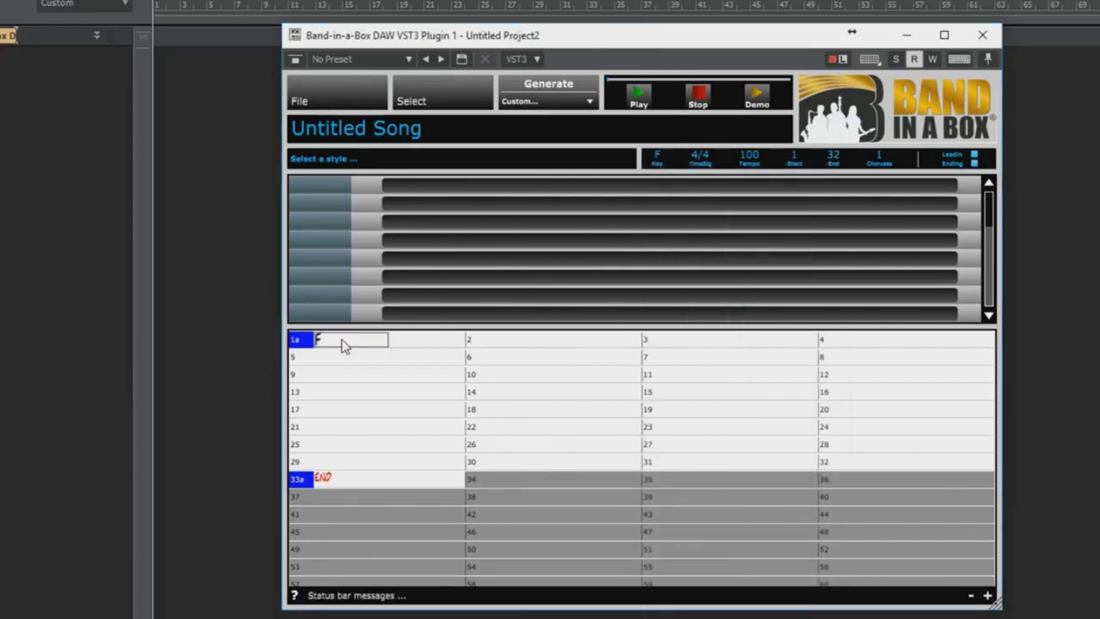
key("Return")
key("Return")
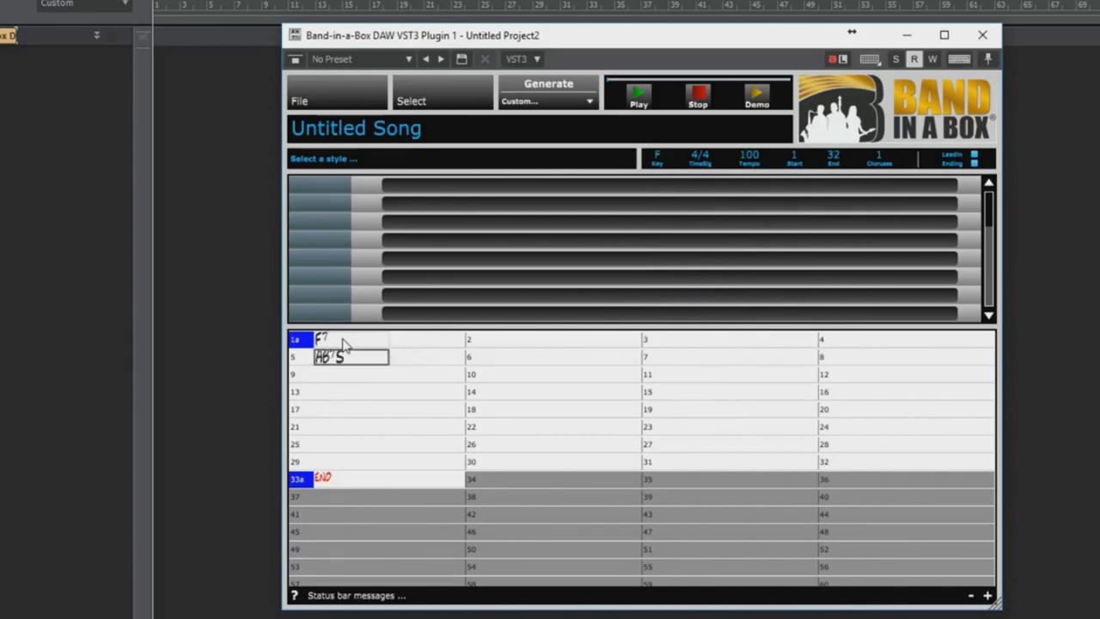
Enter the chords Ab7sus in bar 5 and Bb7 in bar 7 of the chord sheet
key("Return")
key("Return")
key("Return")
key("Return")
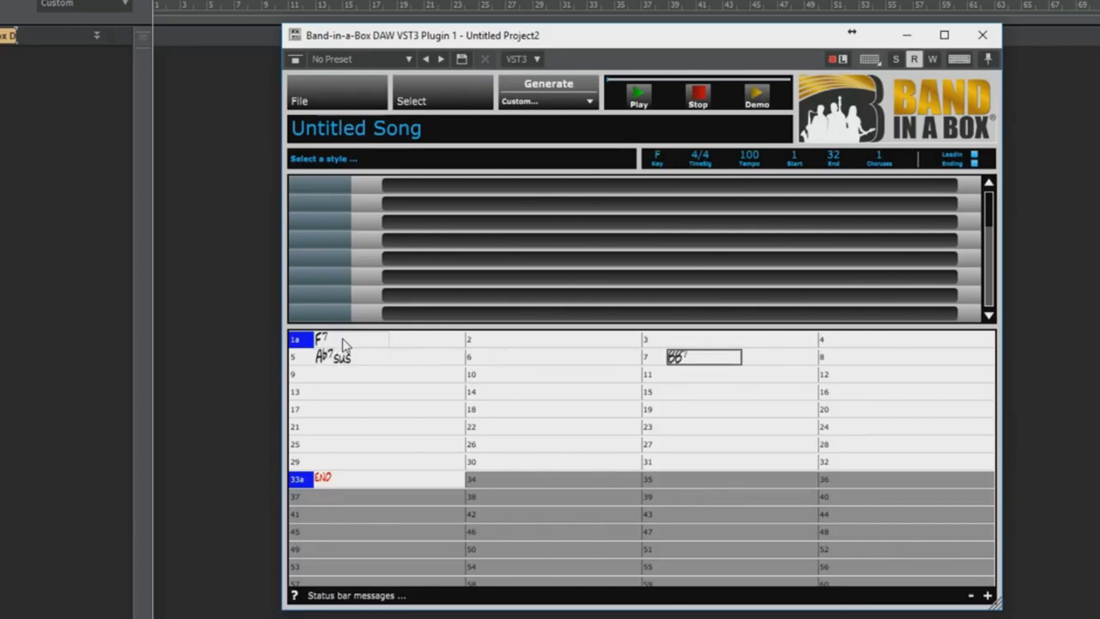
key("Return")
key("Return")
key("Return")
key("Return")
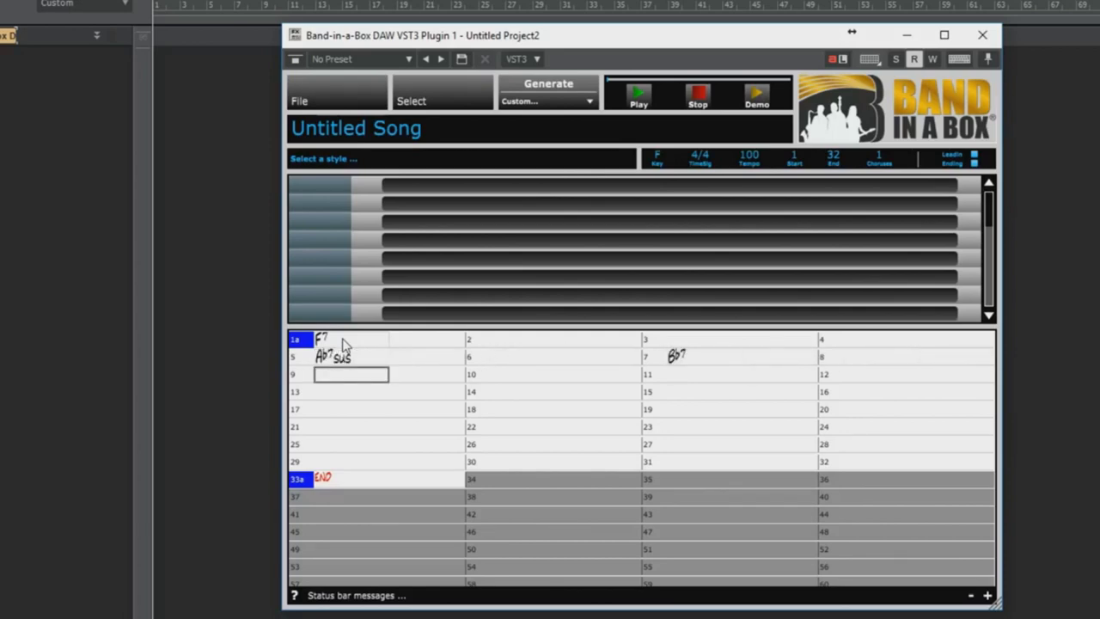
Copy the first eight bars of chords to bar 9 with K8 and place an "a" part marker at bar 9
type("K8")
key("Return")
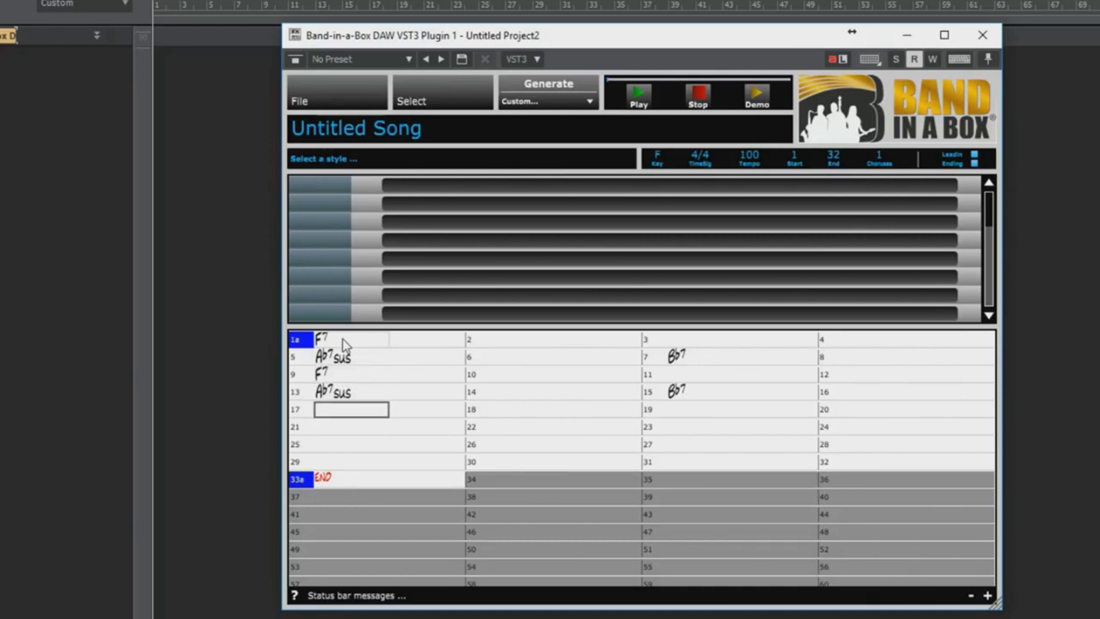
left_click(294, 376)
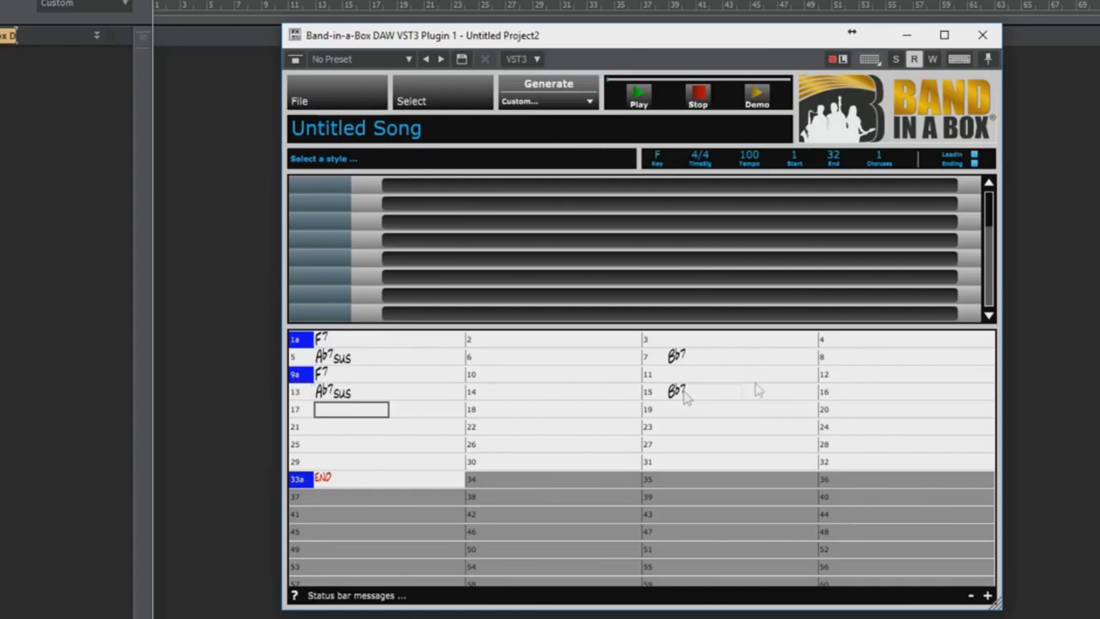
left_click_drag(965, 359, 887, 360)
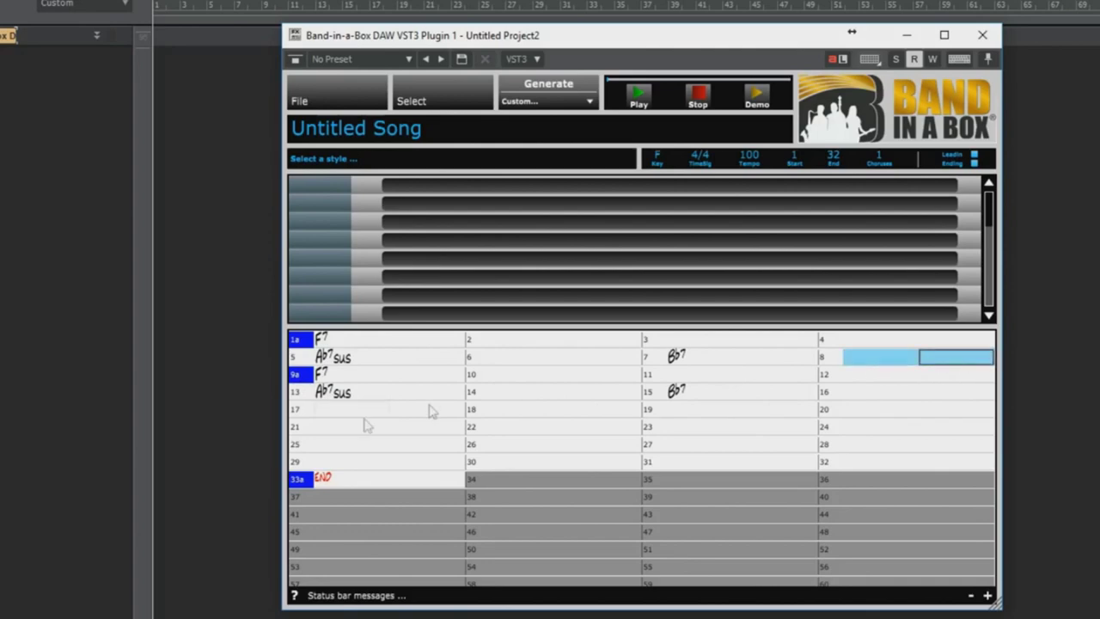
Place a "b" part marker at bar 17 and enter the Gm chord there
left_click(296, 411)
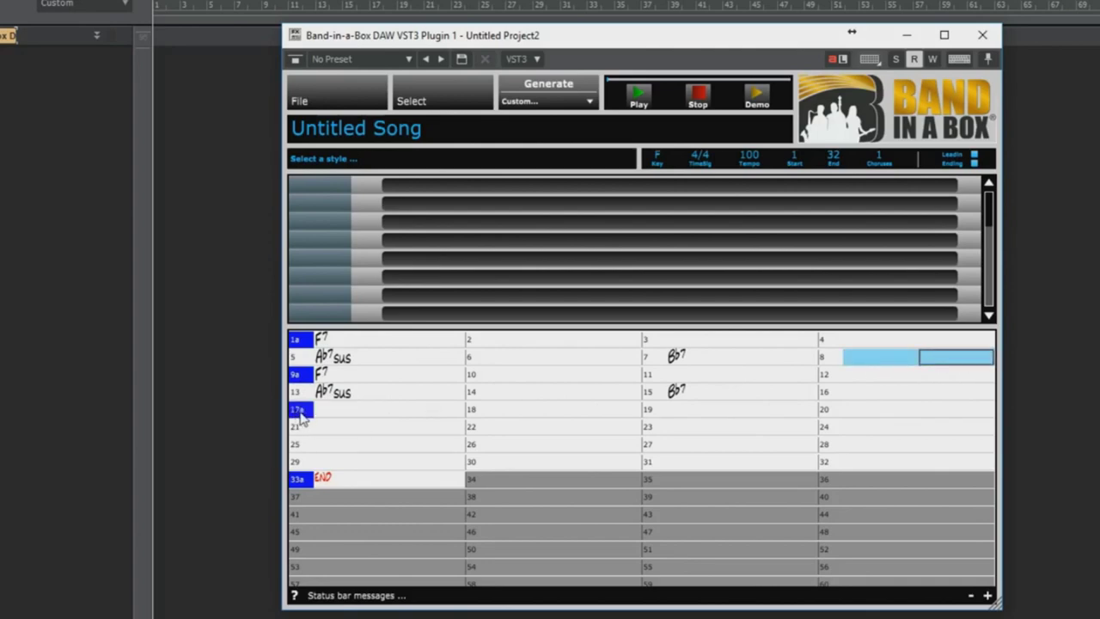
left_click(300, 416)
left_click(316, 416)
type("Gm")
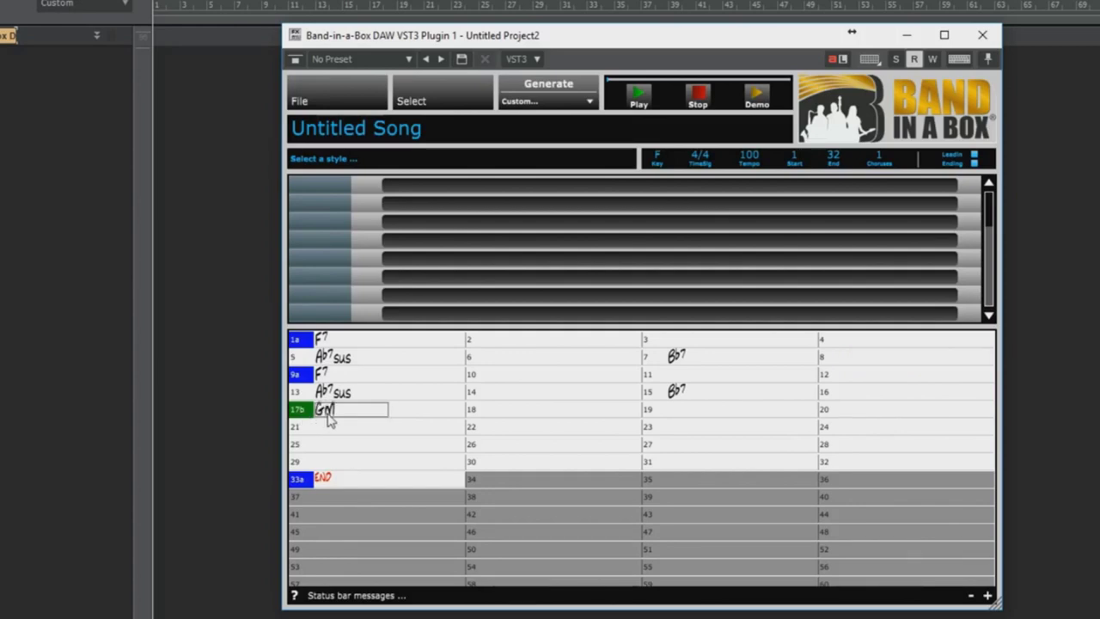
key("Return")
Enter the chord Cm in bars 19 and 21 and C7 in bar 23 of the chord sheet
key("Right")
key("Right")
key("Right")
type("CM")
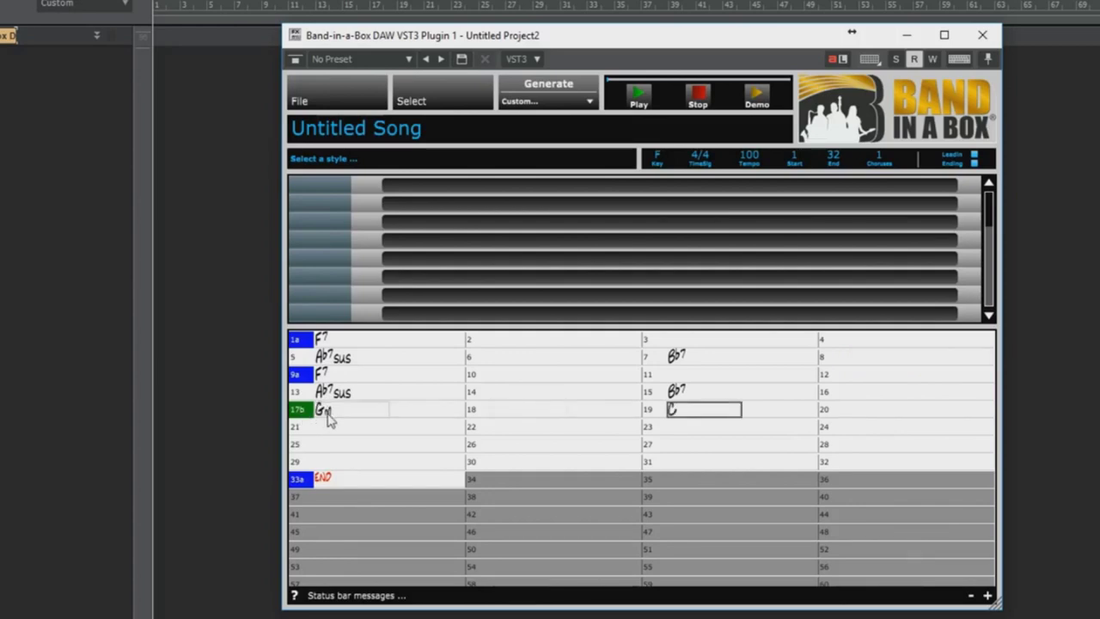
key("Return")
key("Return")
key("Return")
key("Return")
type("Cm")
key("Return")
key("Return")
key("Return")
key("Return")
type("C7")
key("Return")
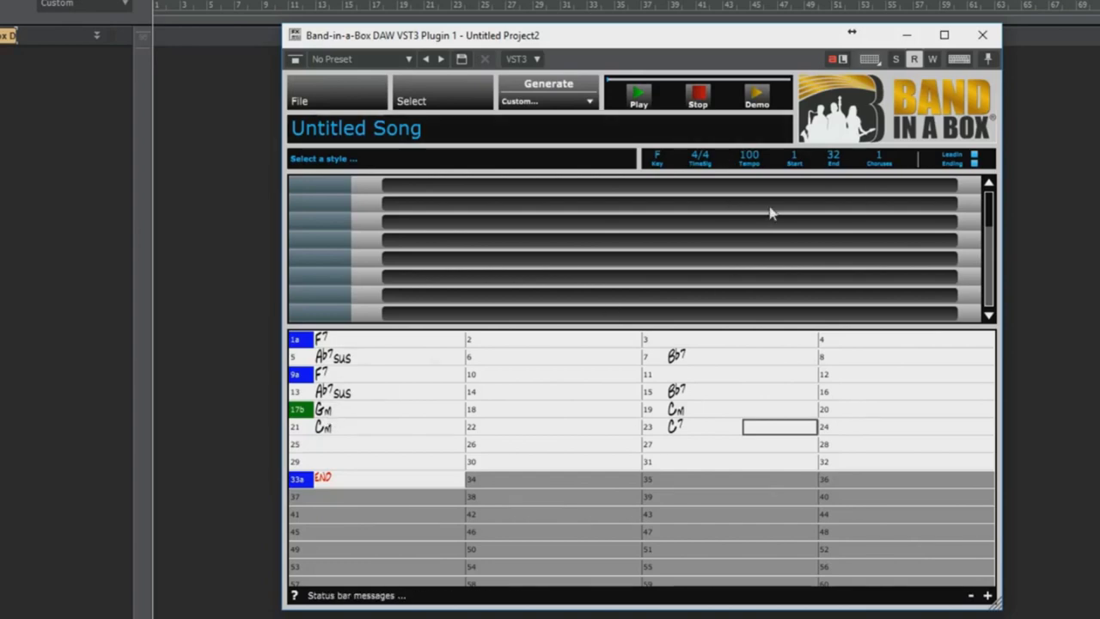
Set the end of the chorus to bar 24 and enter an F chord at the ending in bar 25
left_click(838, 160)
type("24")
key("Return")
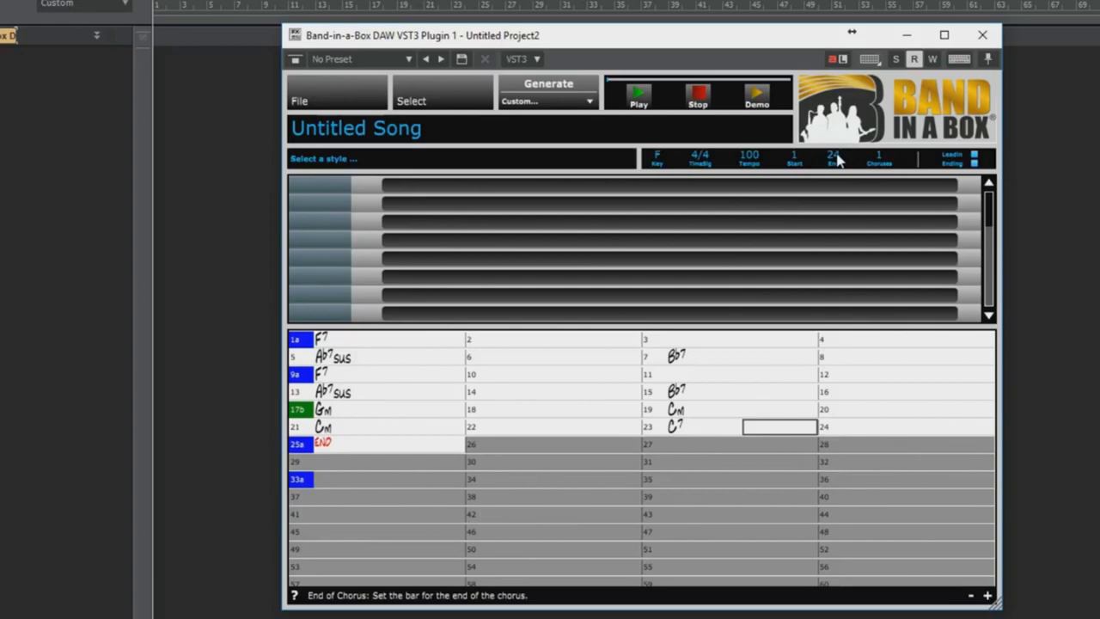
left_click(341, 445)
type("F")
key("Return")
Set the song's number of choruses to 4
left_click(881, 158)
type("4")
key("Return")
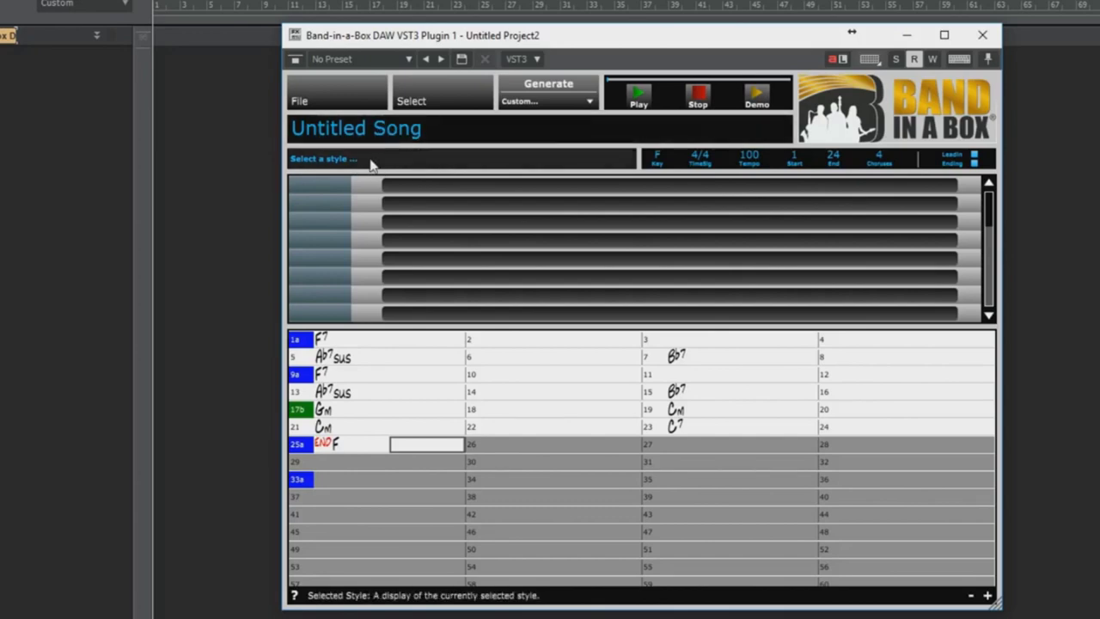
Open the StylePicker and filter the style list to the EVERYTHING JAZZ category
left_click(422, 98)
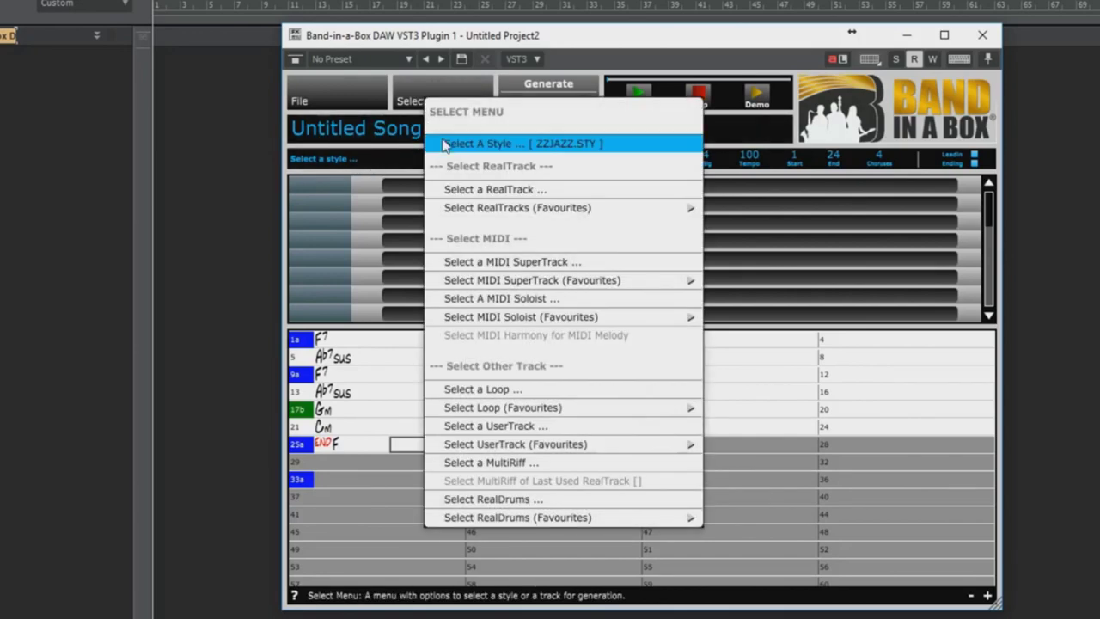
left_click(615, 152)
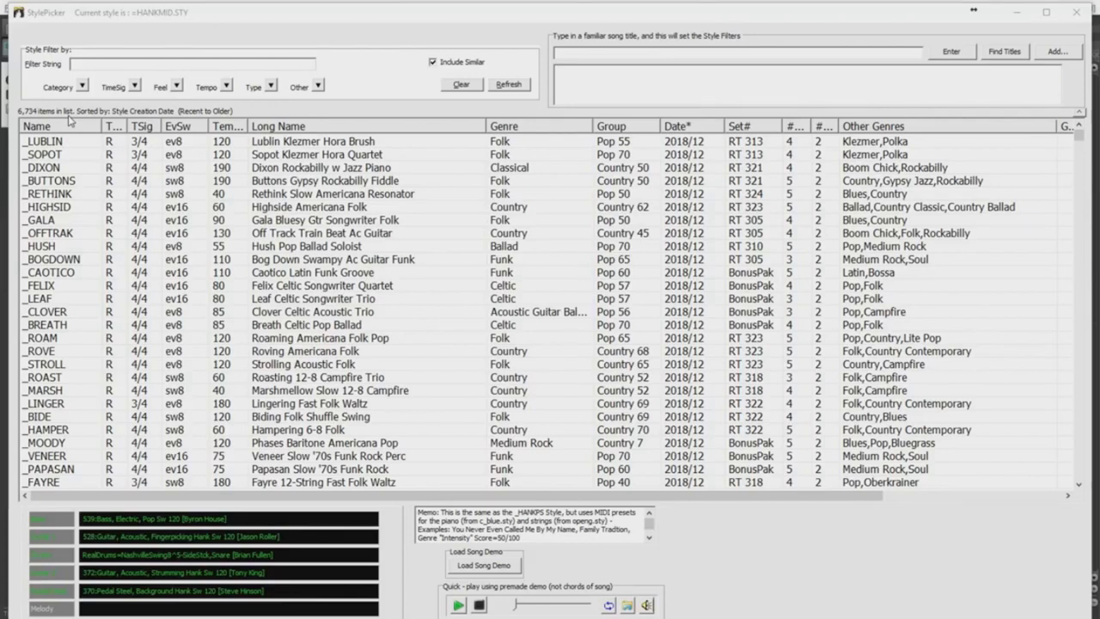
left_click(82, 85)
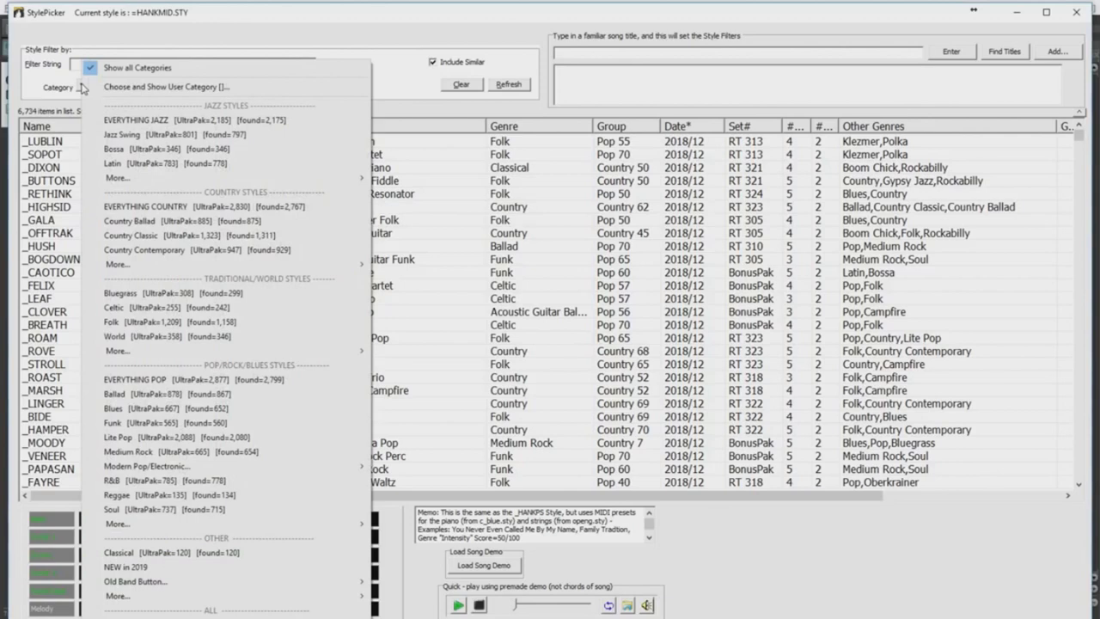
left_click(140, 123)
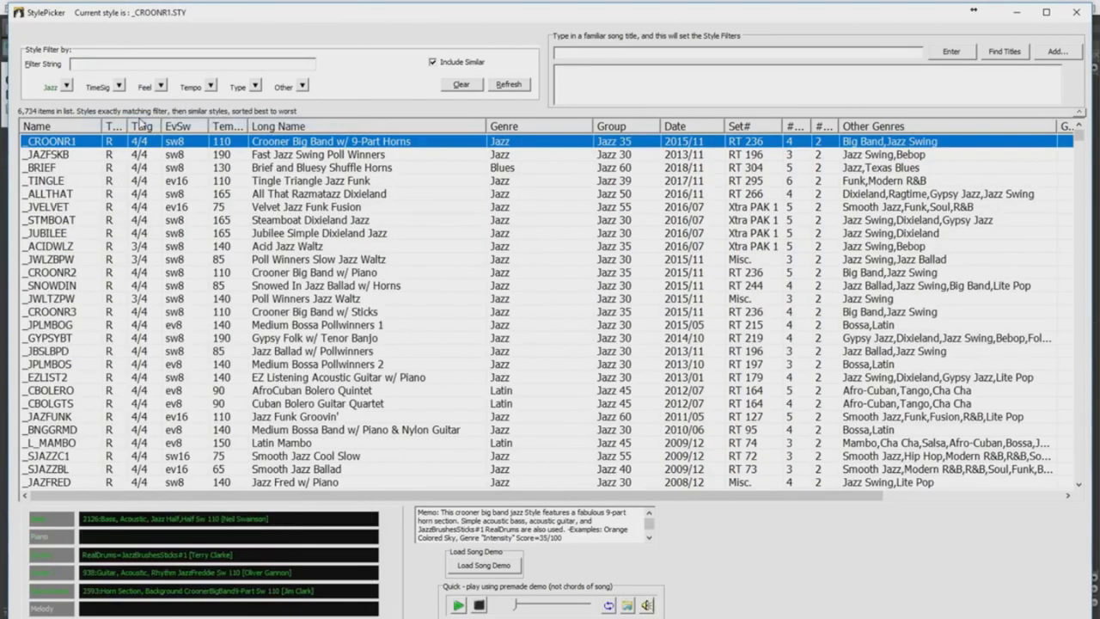
Audition the styles Crooner Big Band w/ 9-Part Horns, Poll Winners Jazz Waltz, AfroCuban Bolero Quintet and Medium Bossa Pollwinners 2
double_click(288, 144)
left_click(288, 300)
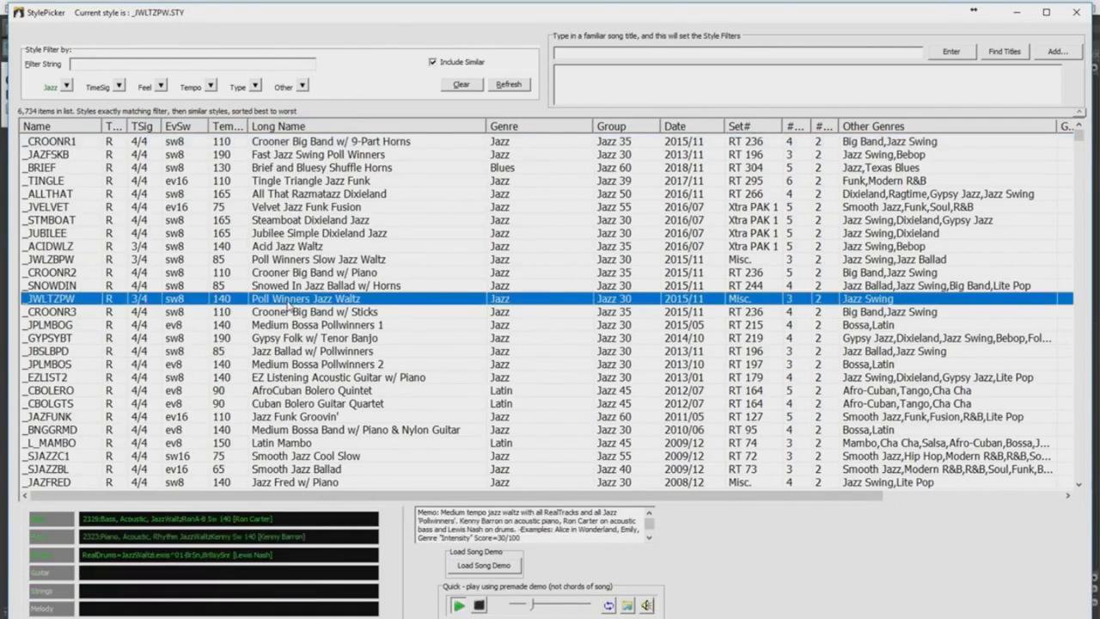
double_click(289, 303)
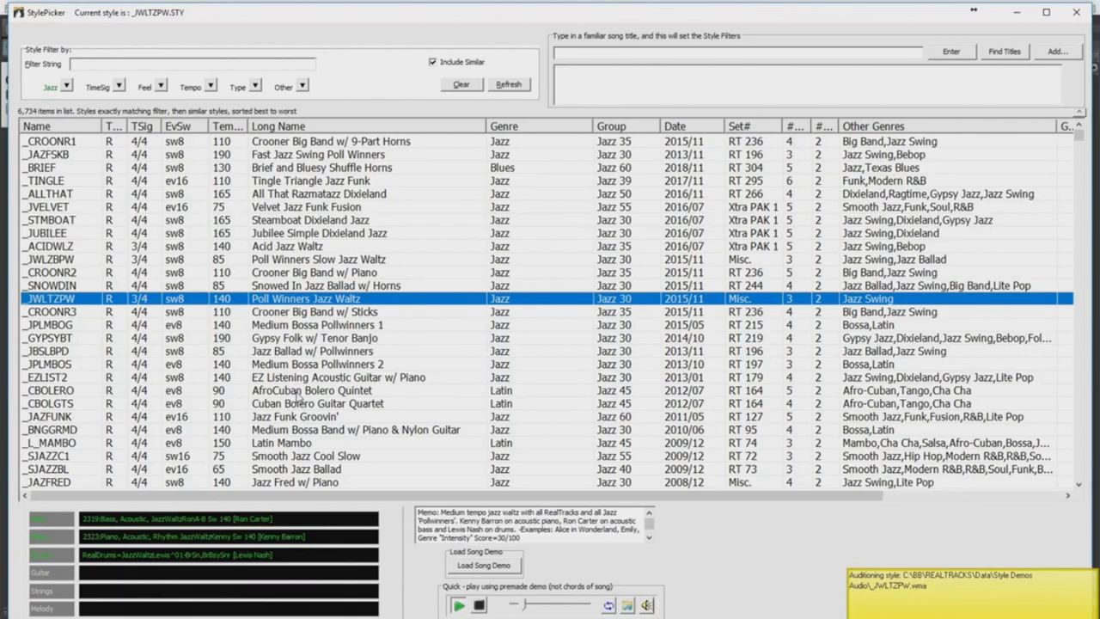
double_click(298, 393)
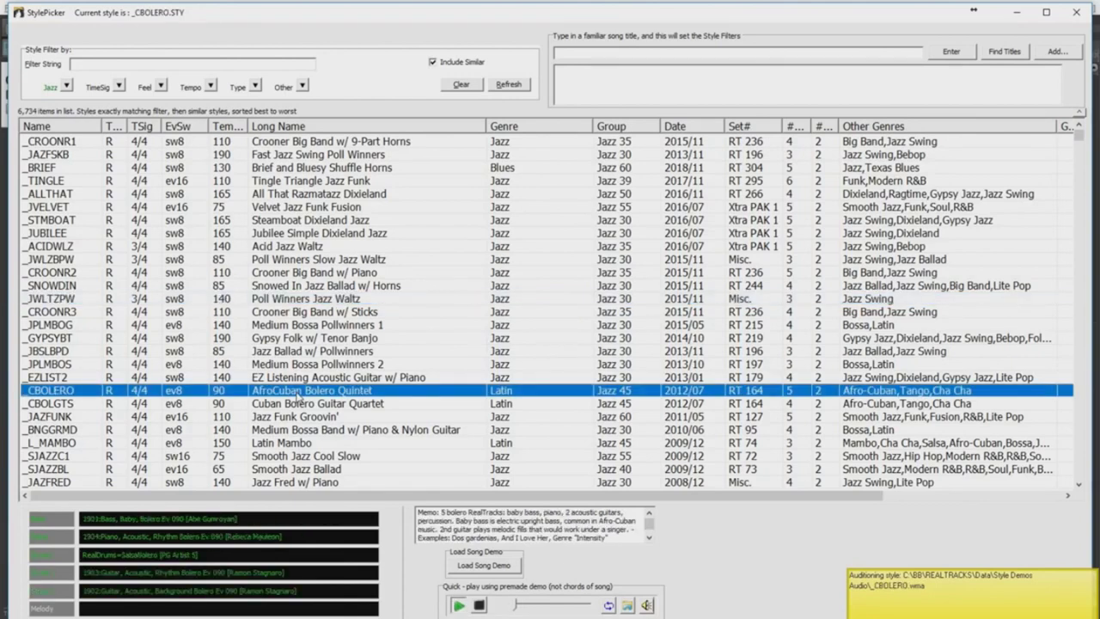
double_click(329, 365)
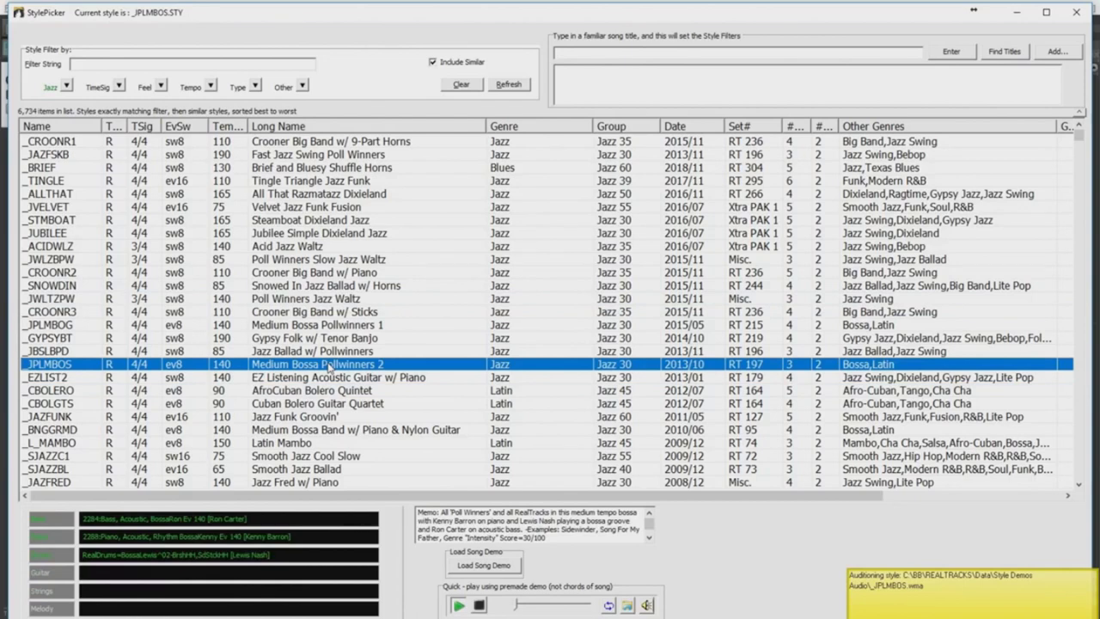
Filter the styles to Medium Rock and audition LA Hard Rock, Grotto 12-string Hard Rock, 12-String Rock Waltz and Texas Rock Even
left_click(68, 88)
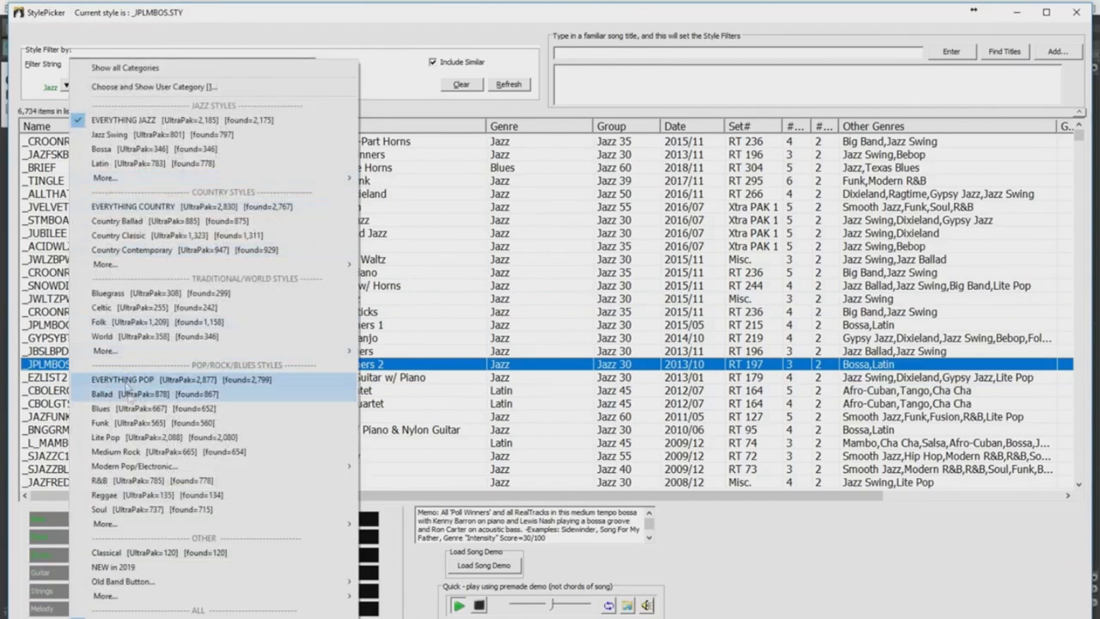
left_click(151, 453)
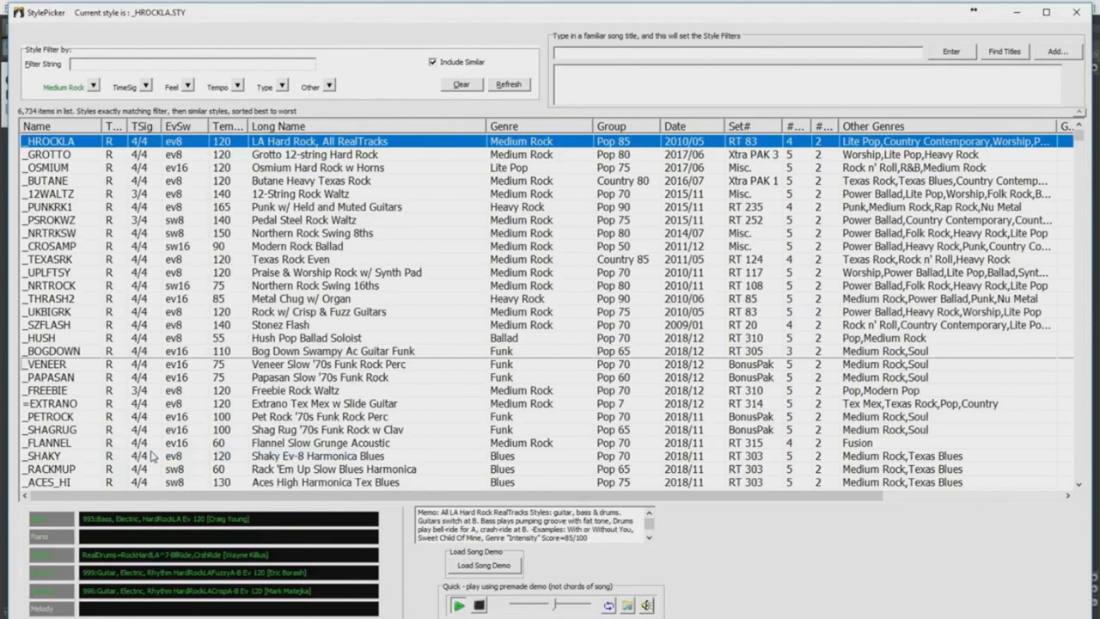
left_click(278, 146)
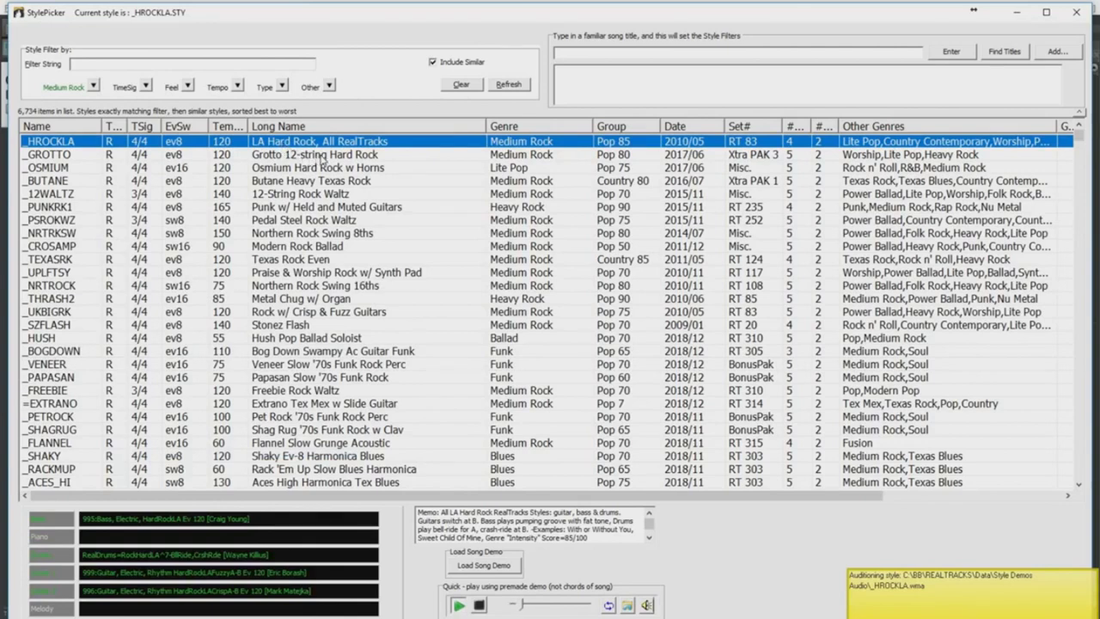
left_click(323, 155)
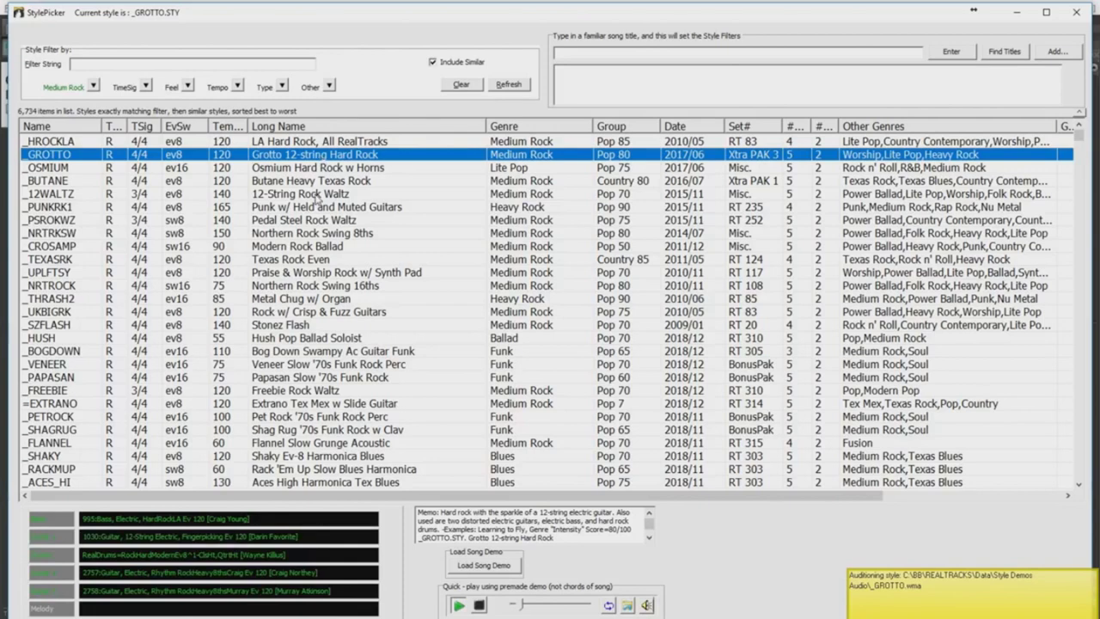
left_click(317, 196)
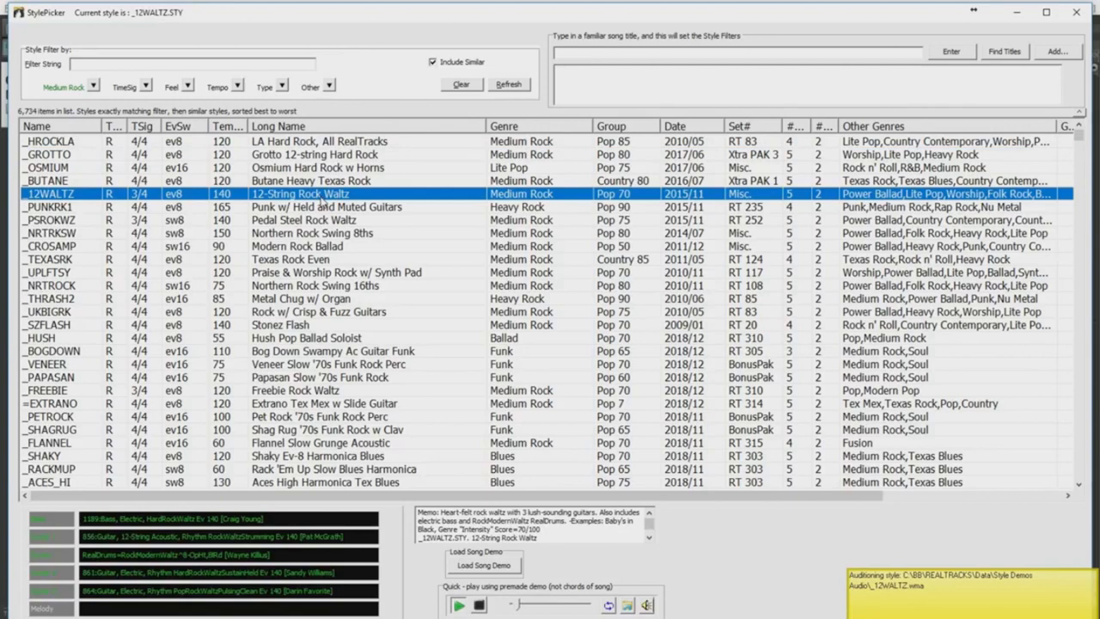
left_click(301, 261)
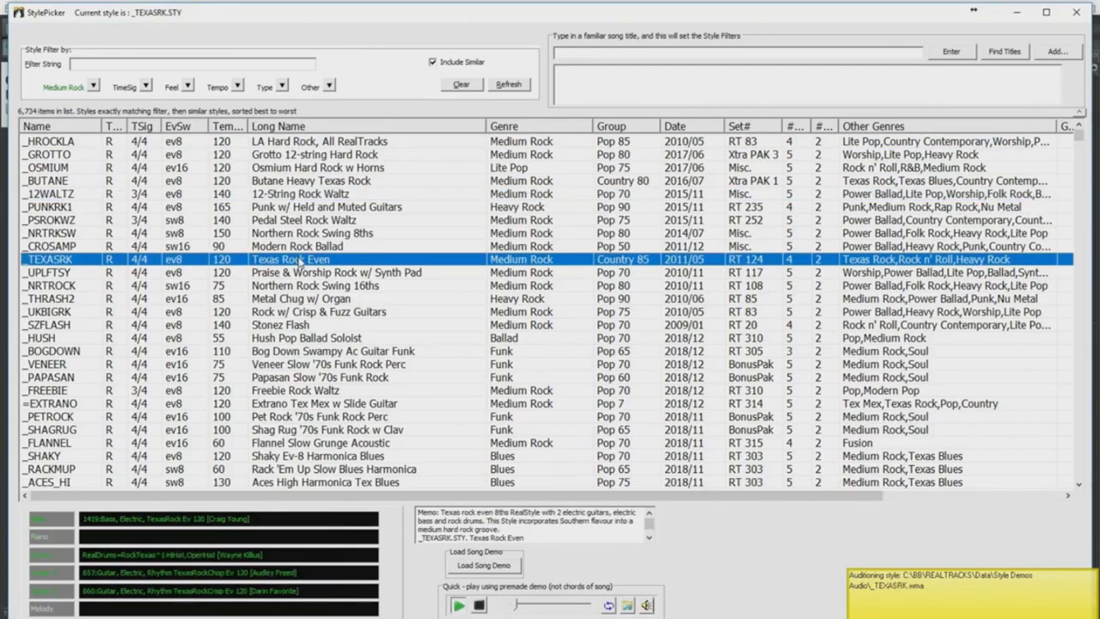
Filter the styles to EVERYTHING COUNTRY and audition Chicken Pickin Country, Songwriter Fingerstyle Duo, Lowside Americana Folk, Folk Crossover and Country Ballad w/ Baritone Guitar
left_click(93, 86)
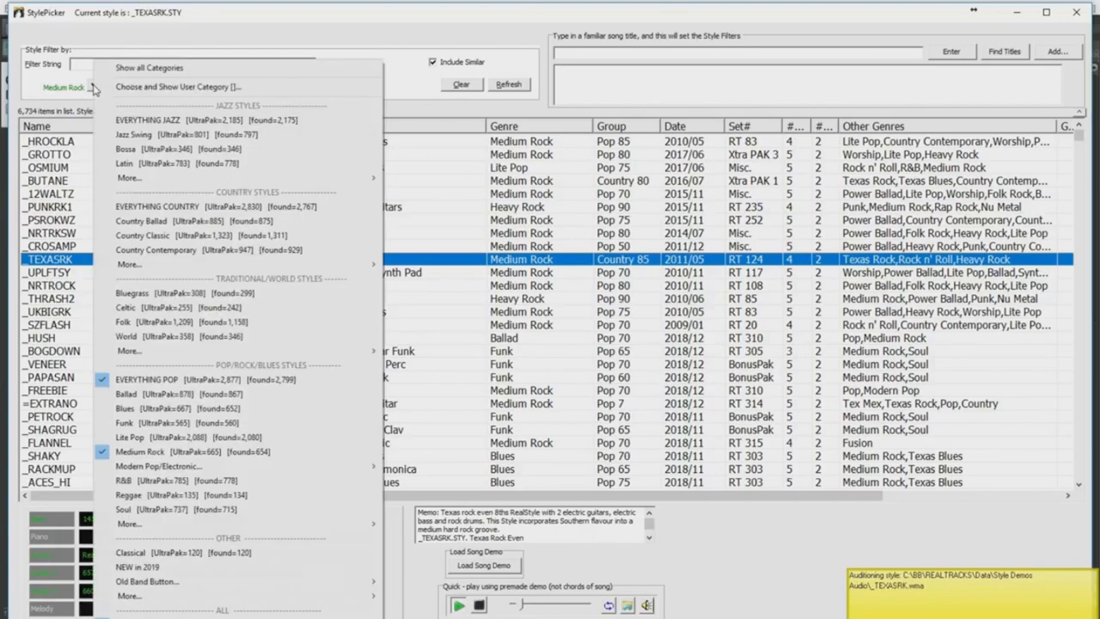
left_click(164, 208)
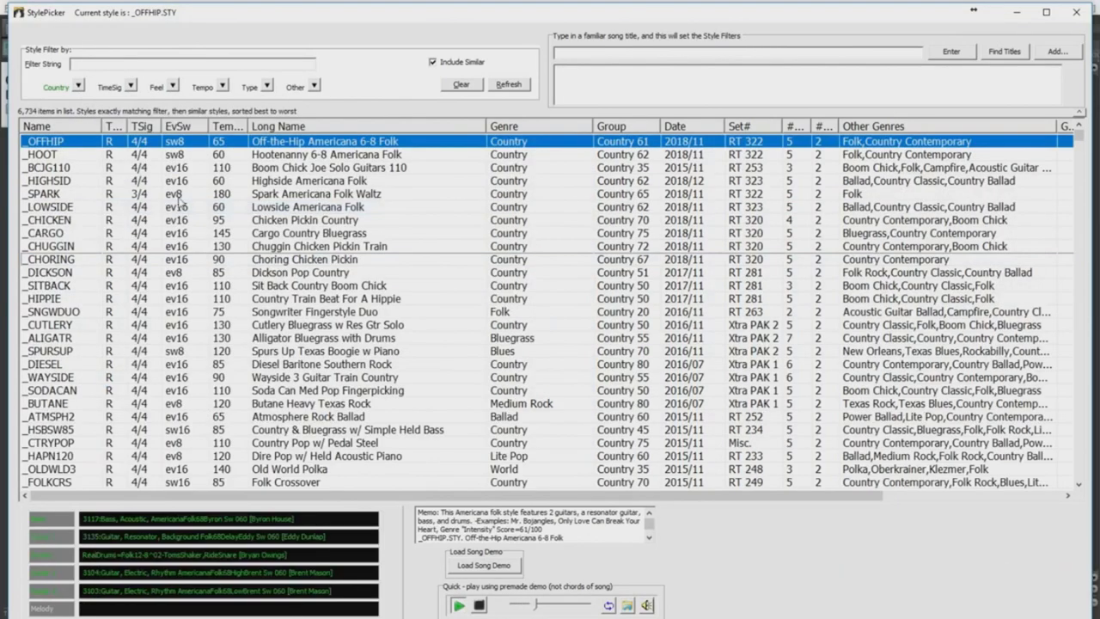
double_click(279, 222)
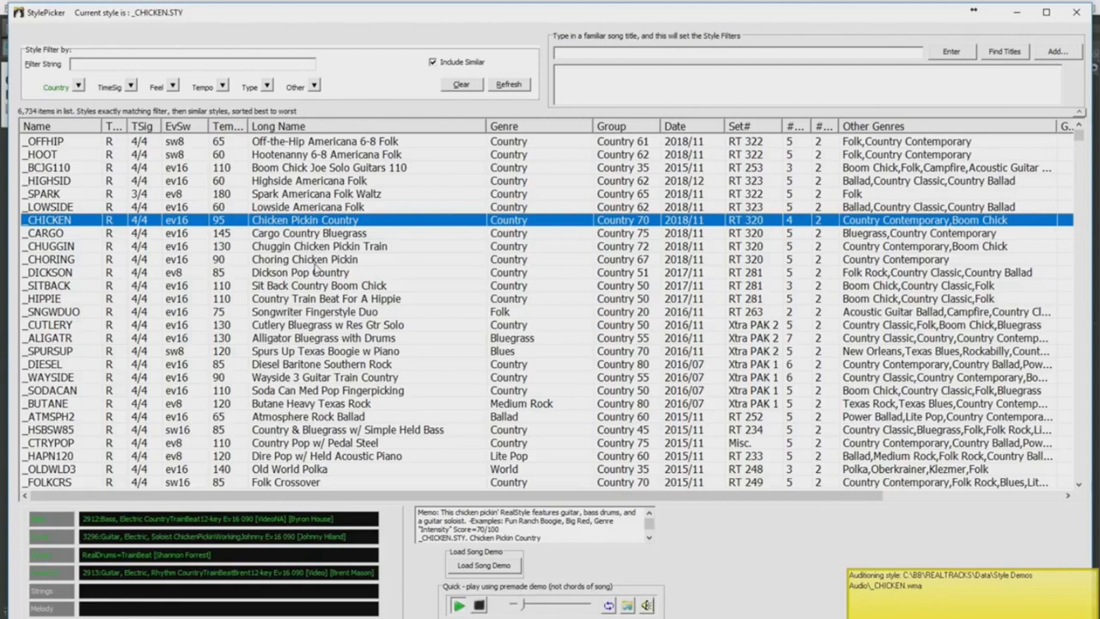
double_click(326, 313)
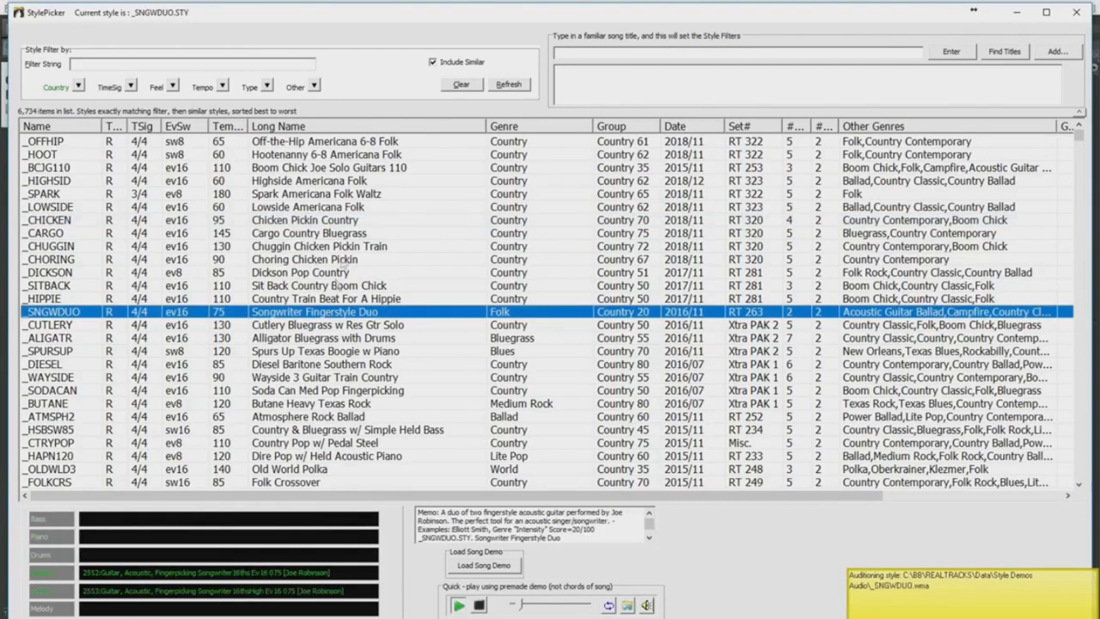
double_click(354, 210)
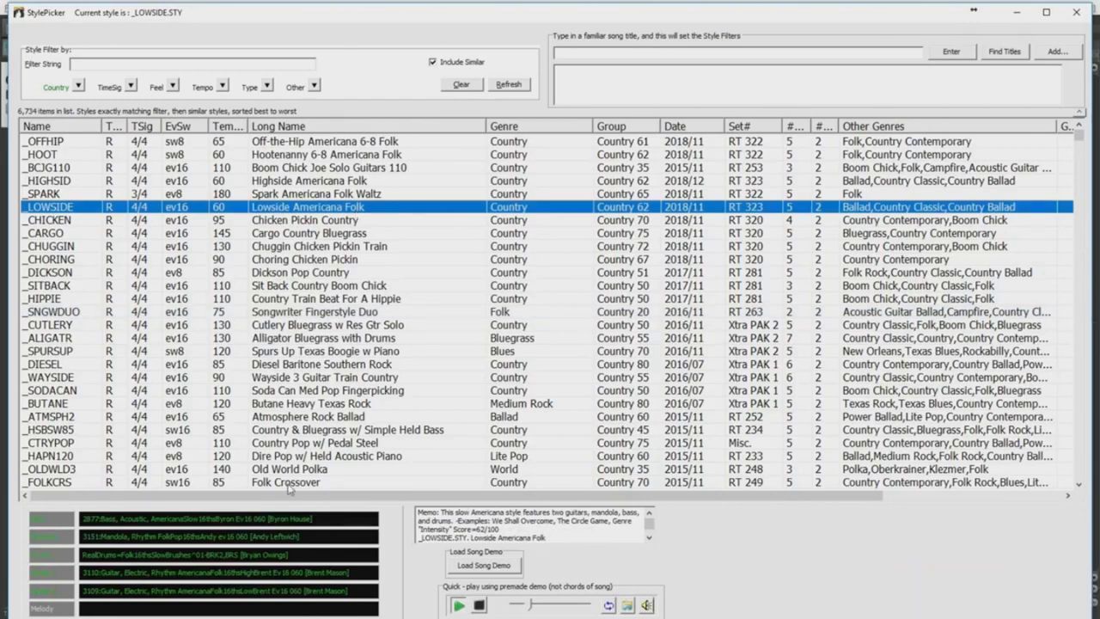
double_click(288, 483)
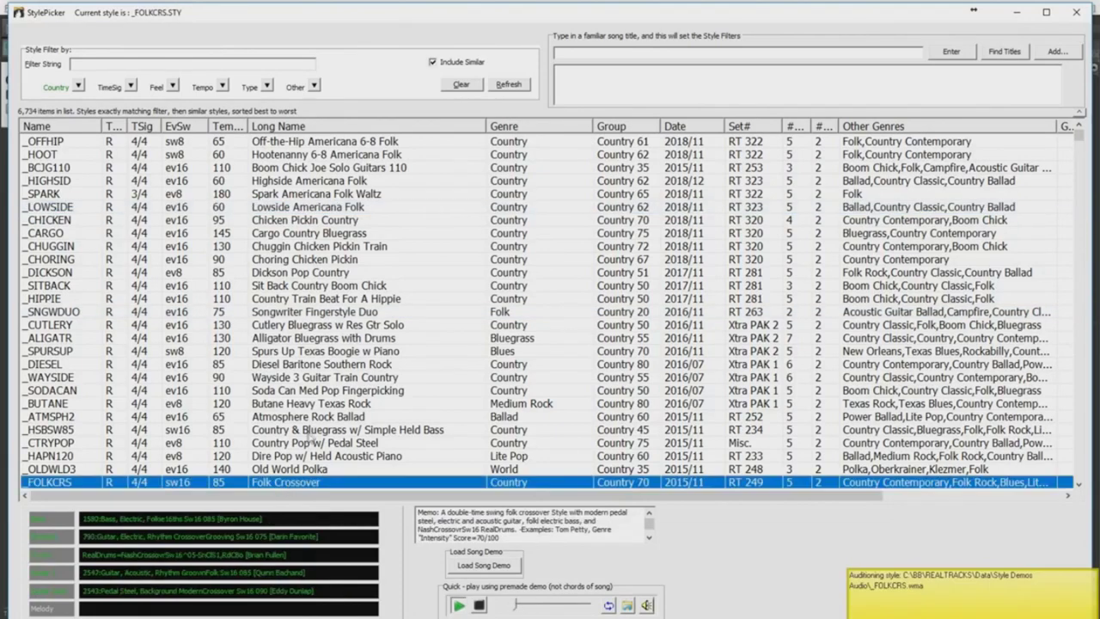
scroll(317, 421, "down", 6)
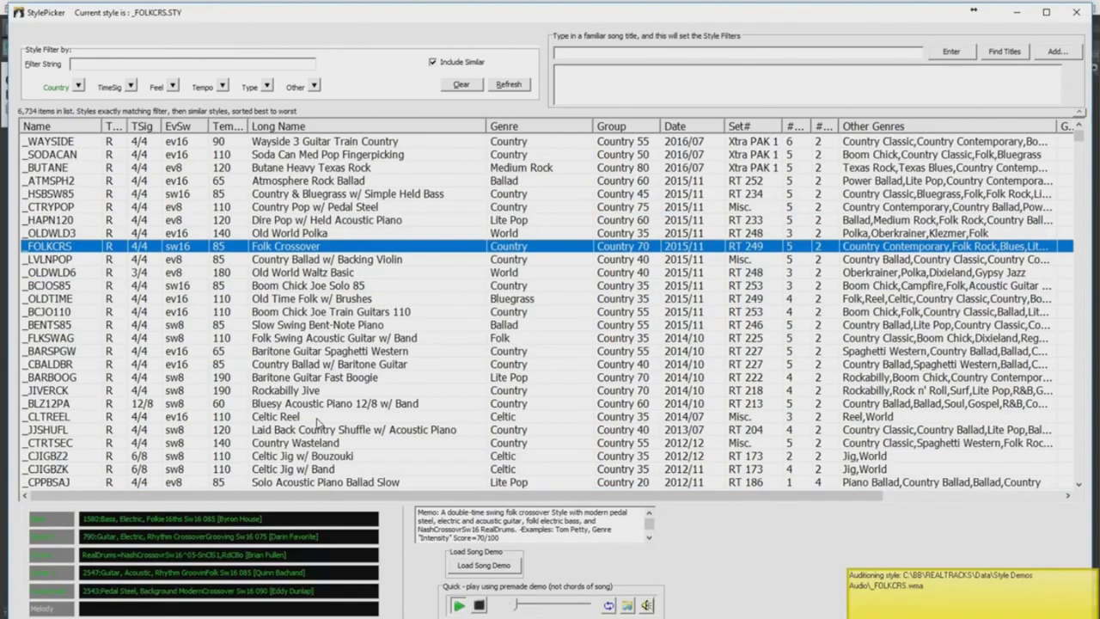
left_click(317, 364)
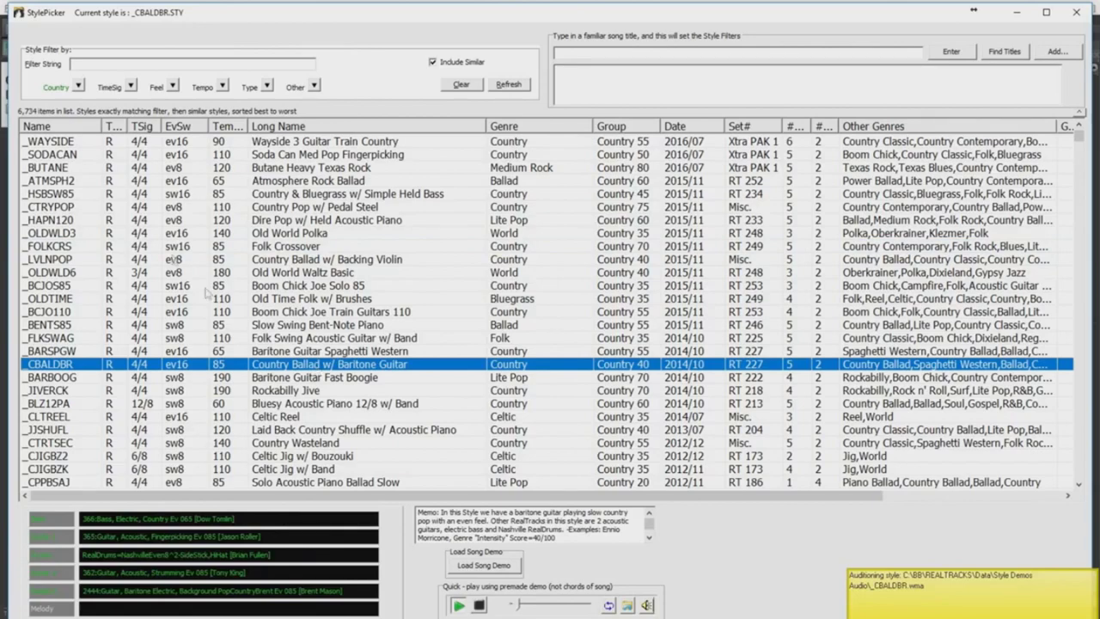
Filter the styles to Funk, audition San Francisco Funk and Modern Slap Funk, and choose Lash Out Modern Funk Quartet for the song
left_click(79, 88)
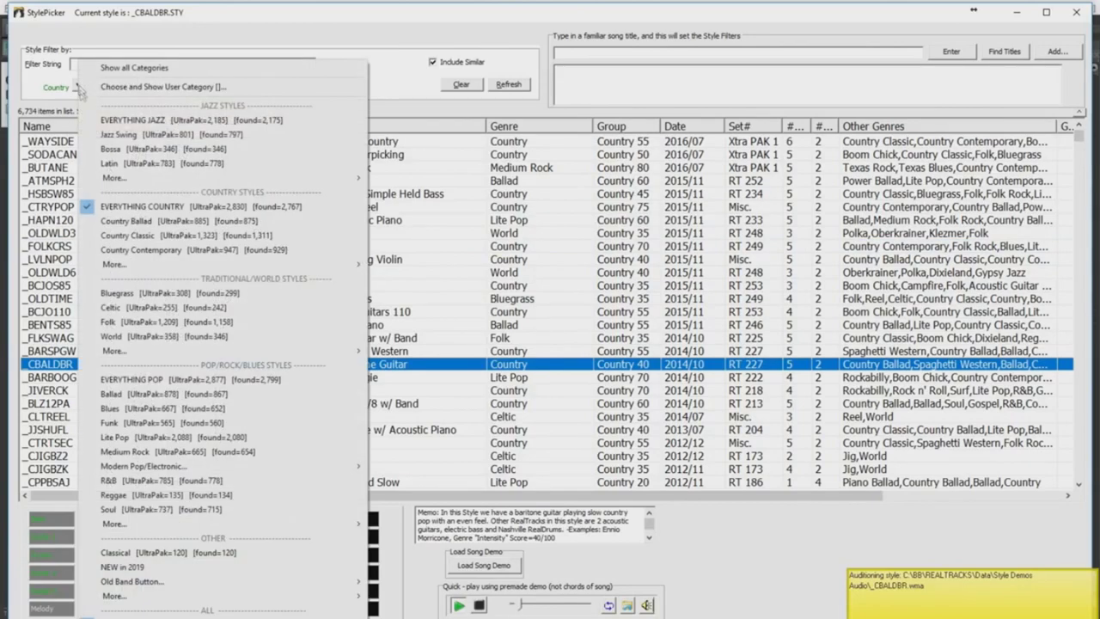
left_click(148, 423)
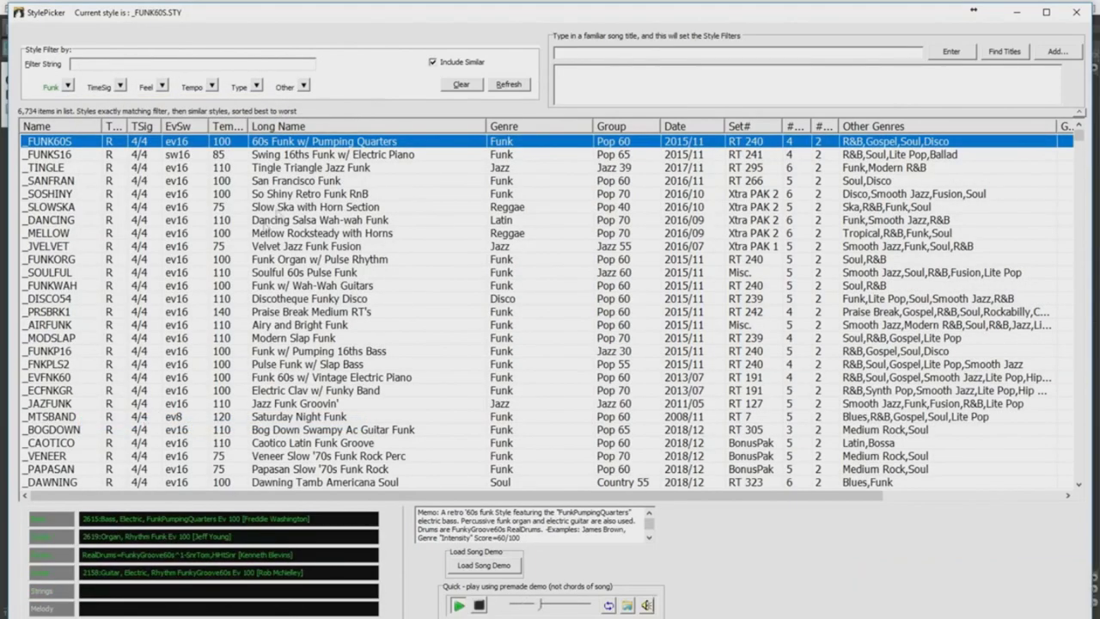
left_click(301, 182)
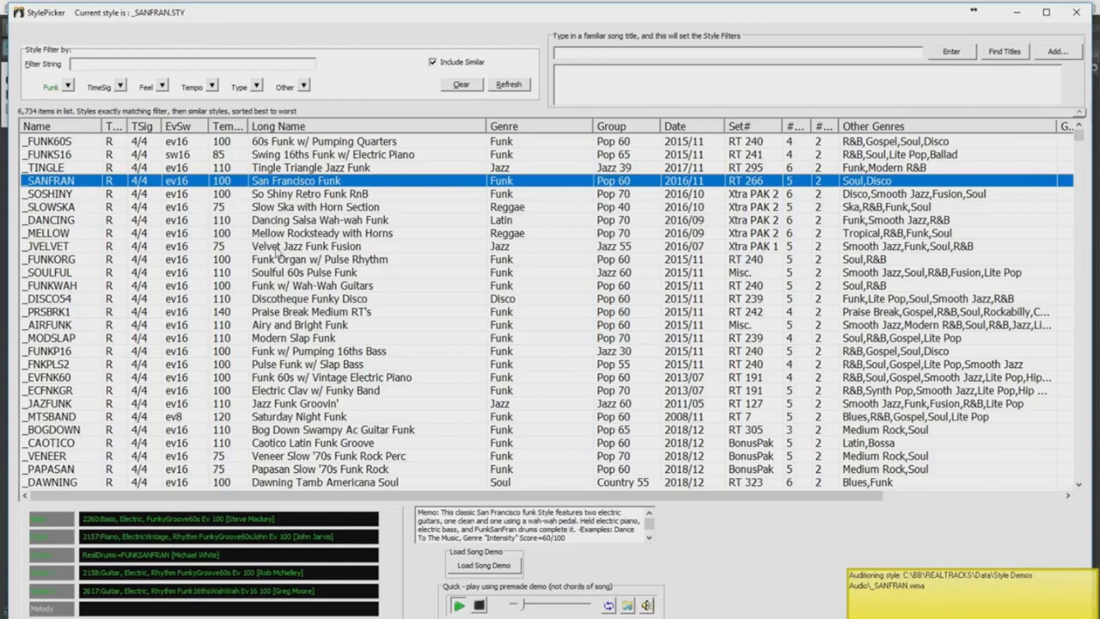
left_click(271, 340)
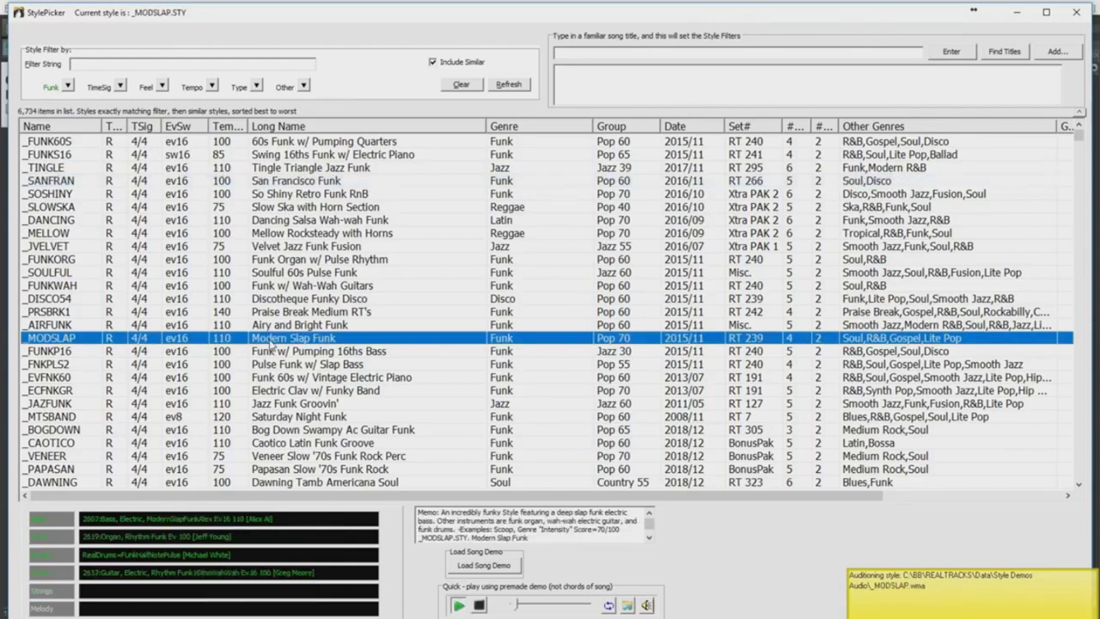
scroll(273, 342, "down", 3)
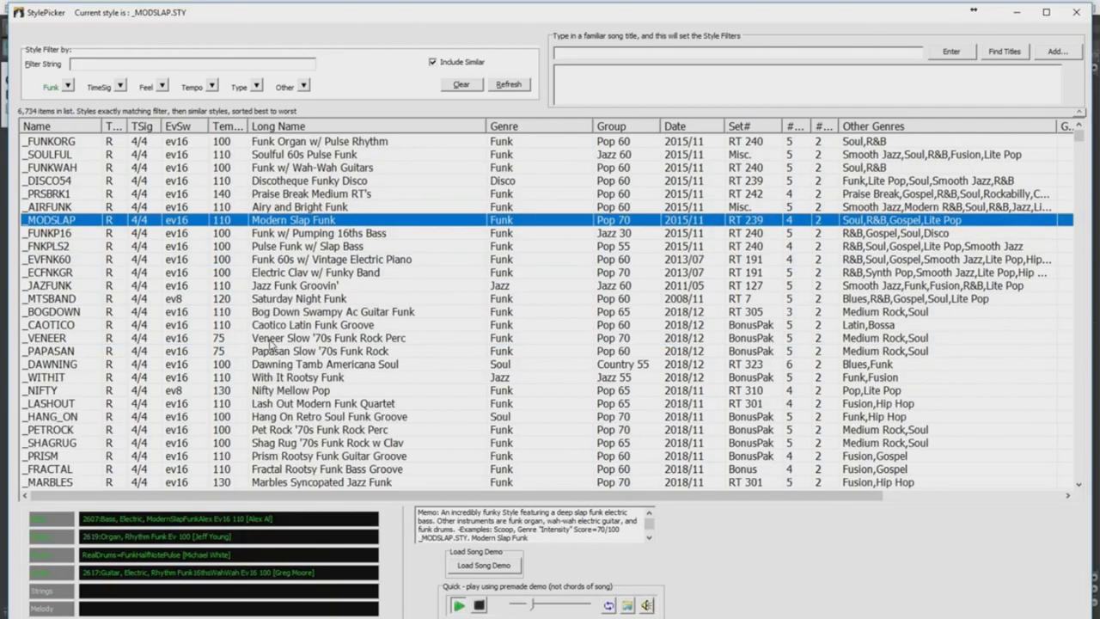
left_click(308, 410)
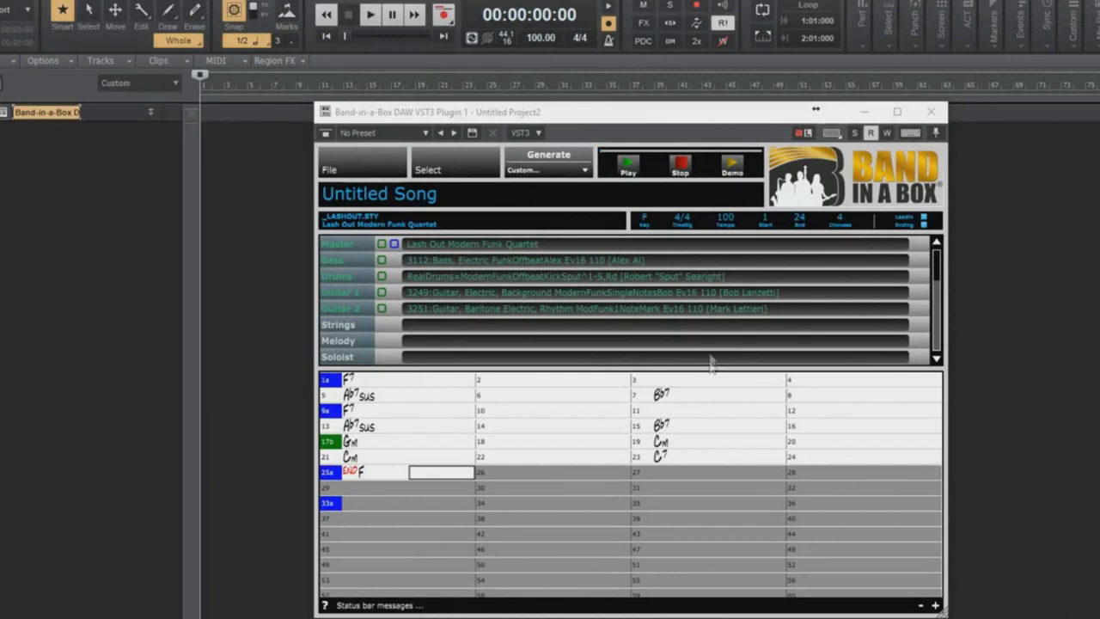
Set the tempo to 114 in both the Cakewalk project and the Band-in-a-Box plugin
left_click(540, 38)
type("114")
key("Return")
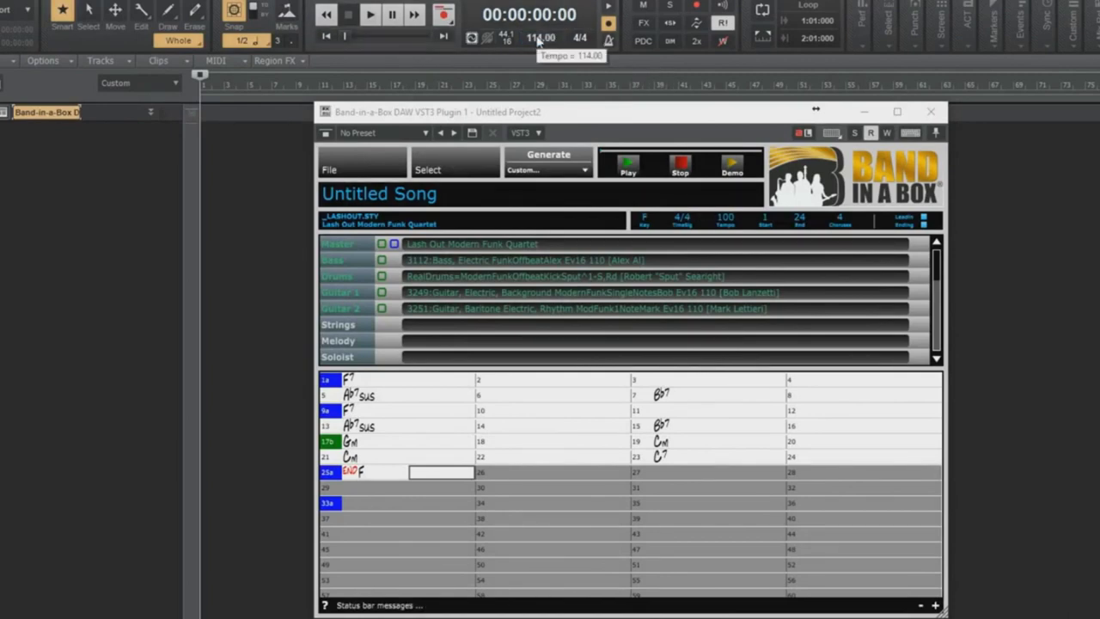
left_click(730, 216)
type("114")
key("Return")
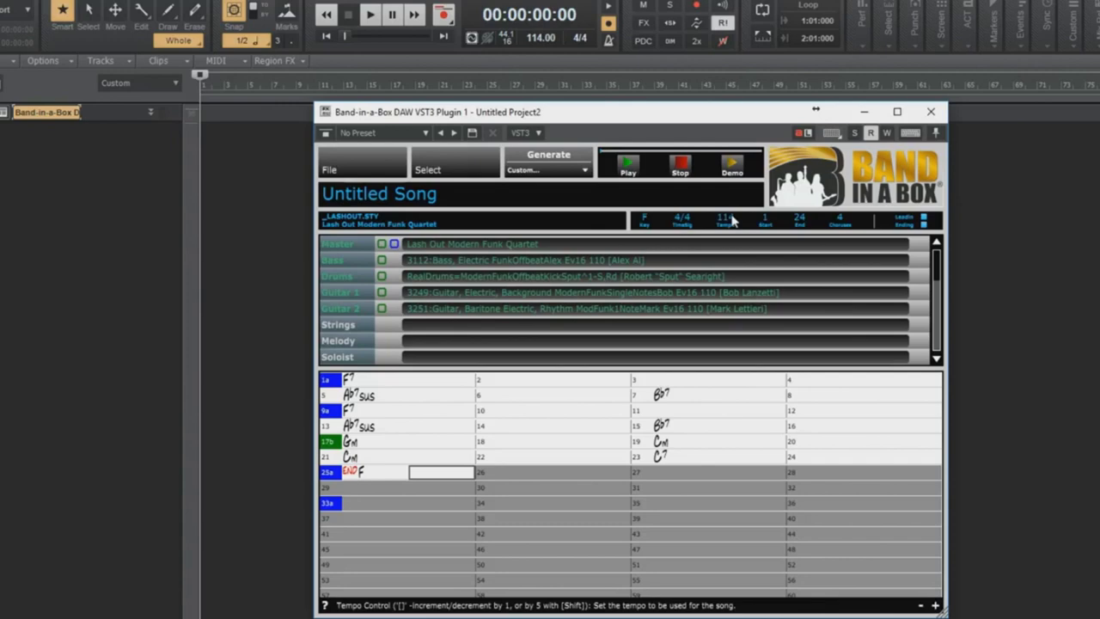
Generate the song's tracks in the plugin and play back the result
left_click(541, 171)
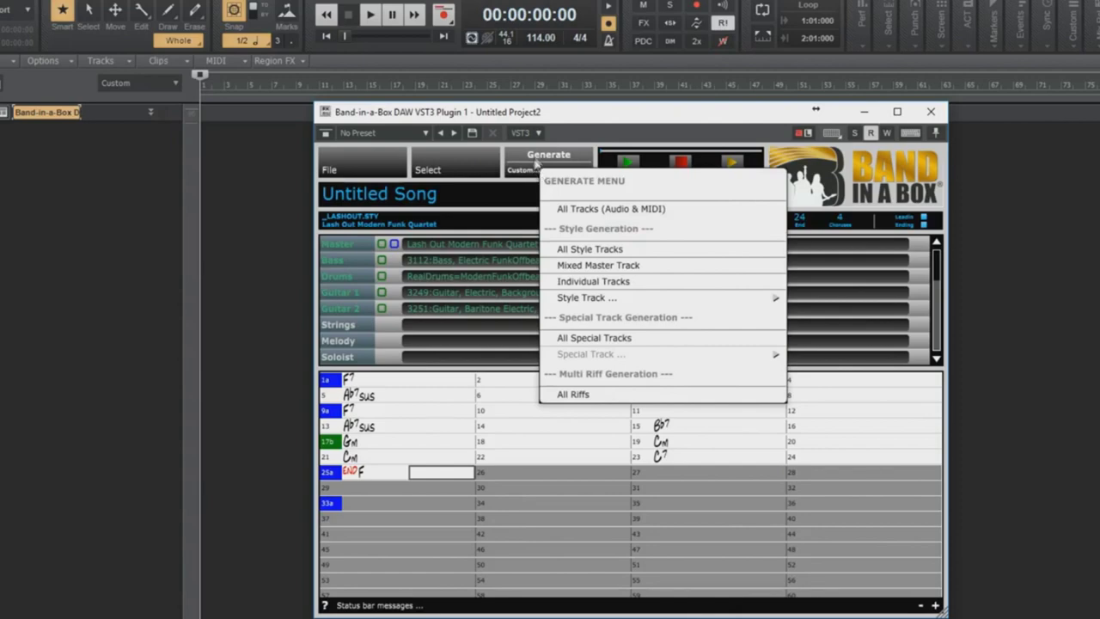
left_click(538, 159)
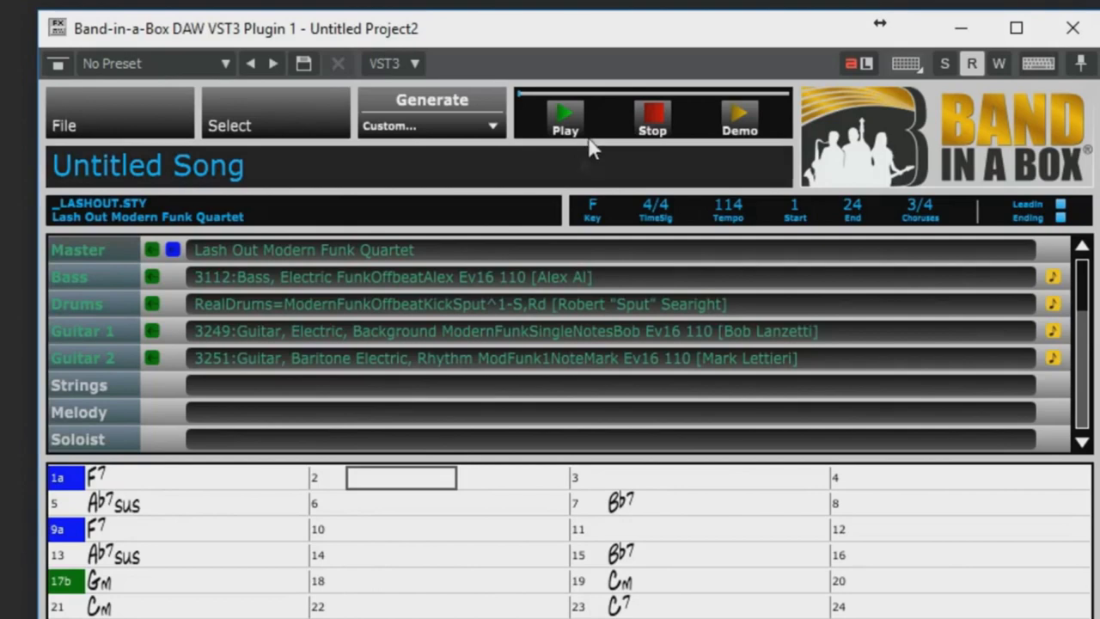
left_click(560, 116)
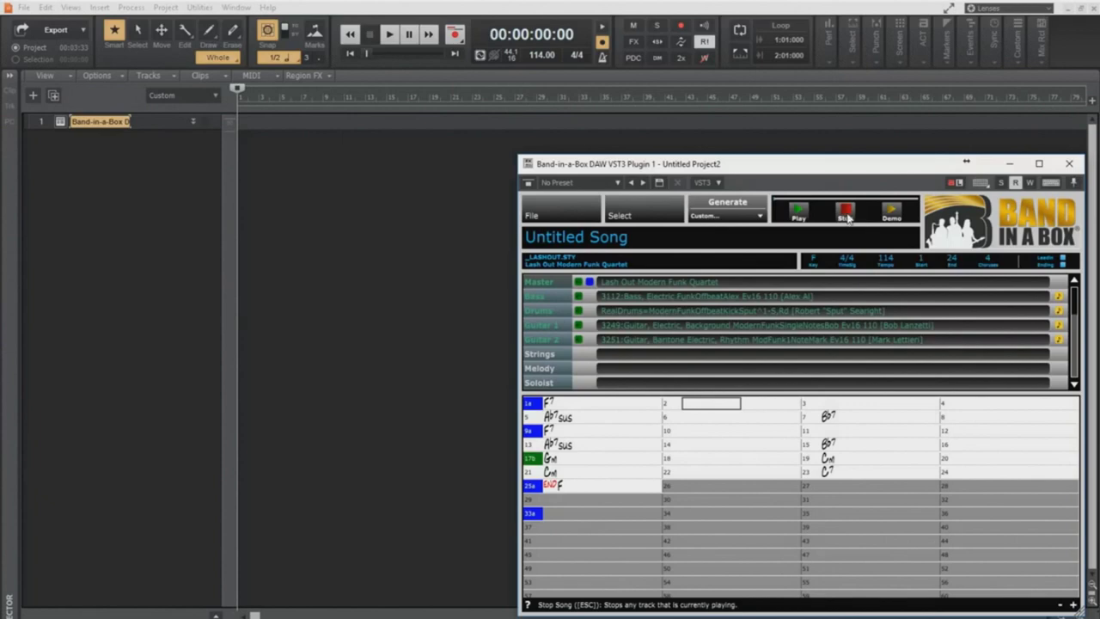
Try importing only the generated bass part as a project track, listen to it, and undo the import
left_click_drag(580, 299, 183, 181)
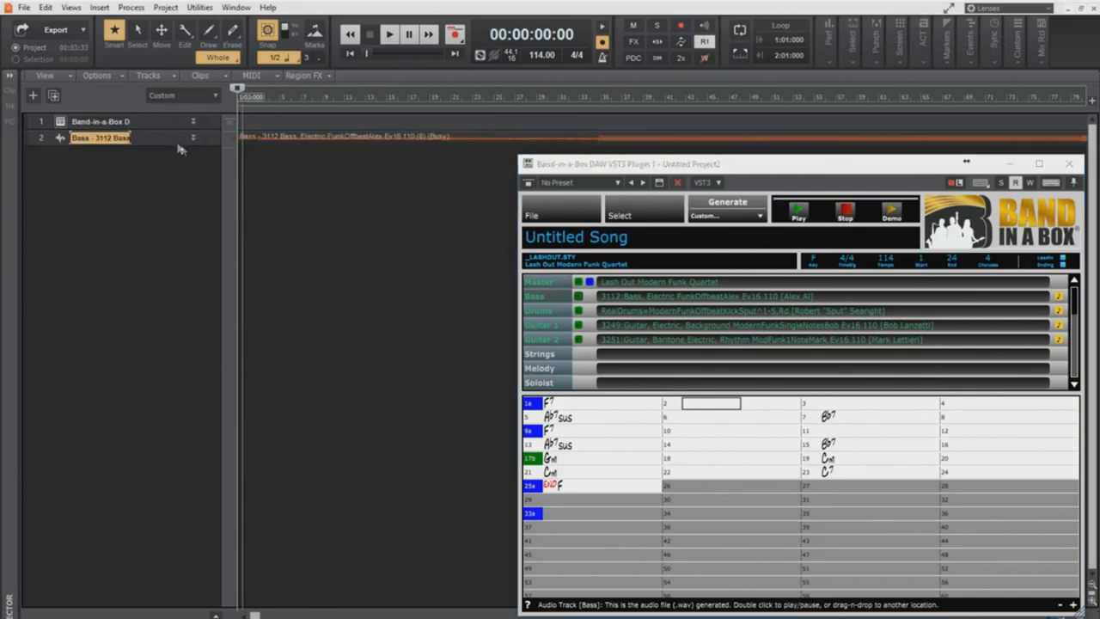
left_click_drag(206, 145, 207, 213)
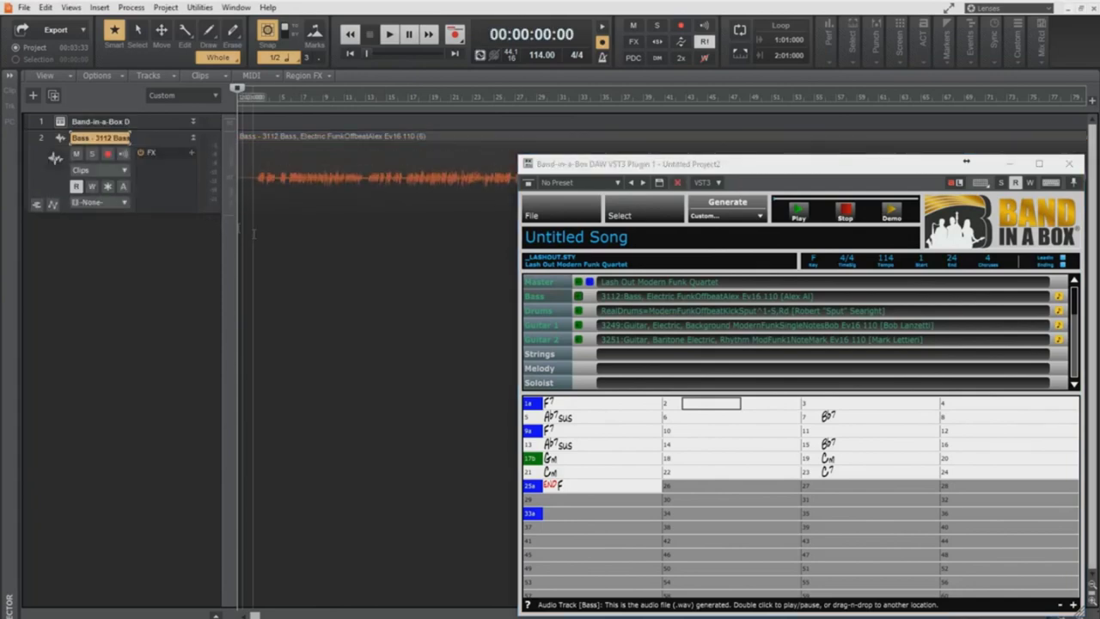
left_click(254, 163)
key("space")
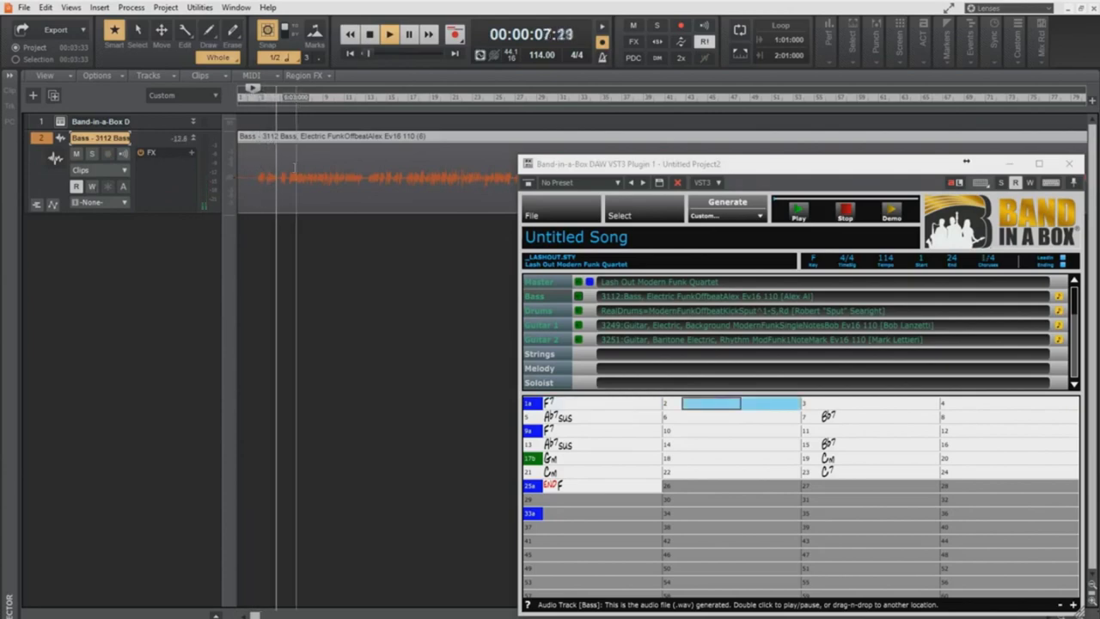
key("space")
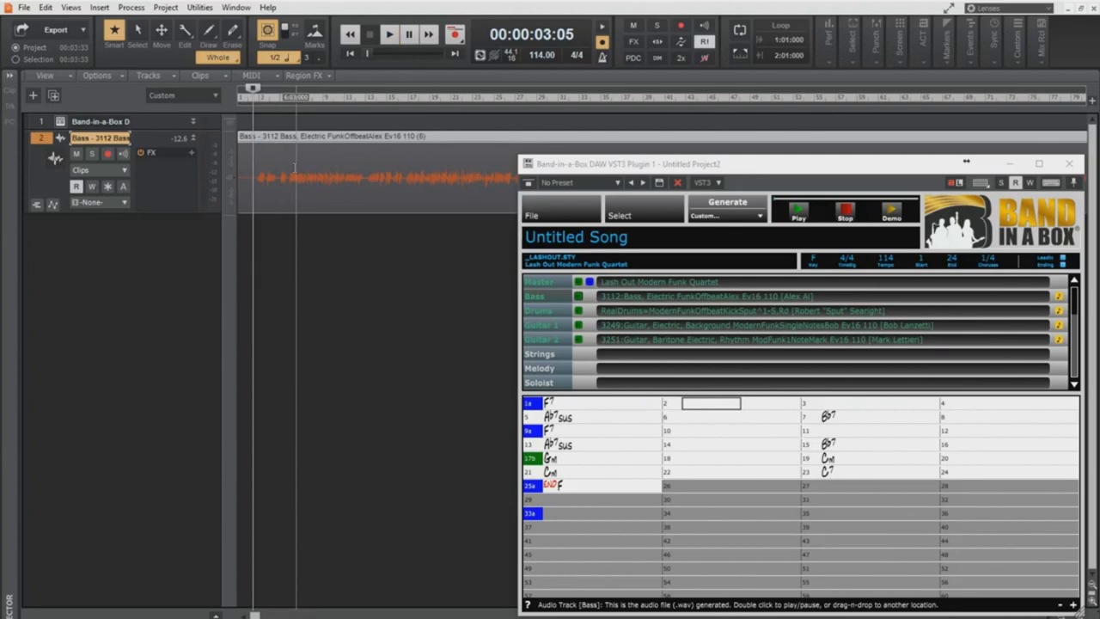
key("ctrl+z")
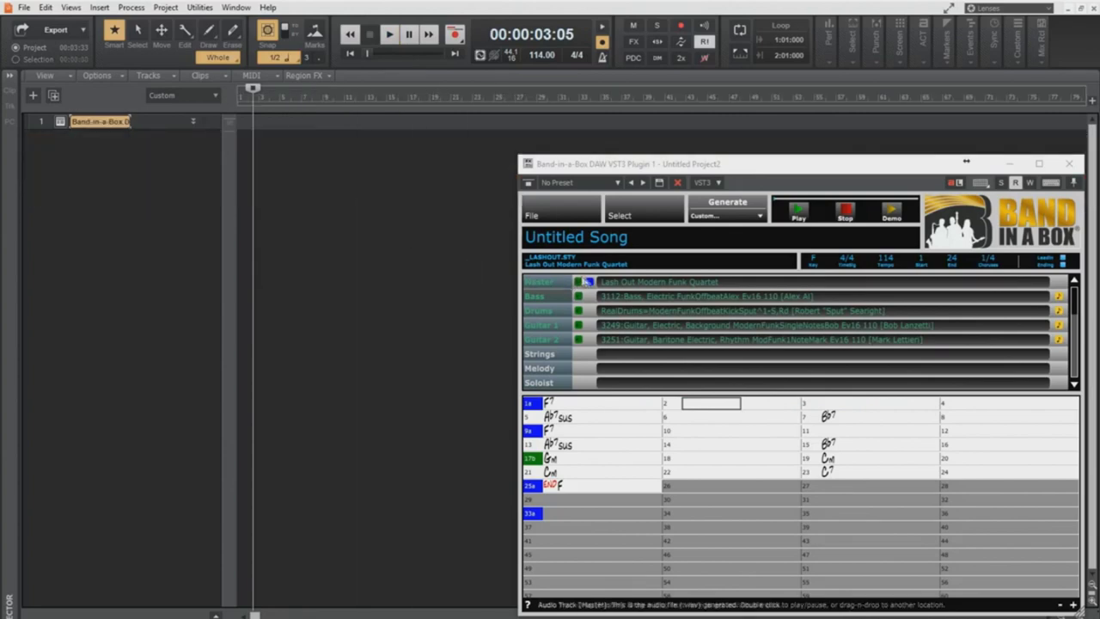
Import all generated parts from the Master track as separate project tracks and enlarge the Bass, Drums, Guitar 1 and Guitar 2 track heights
left_click_drag(591, 286, 148, 164)
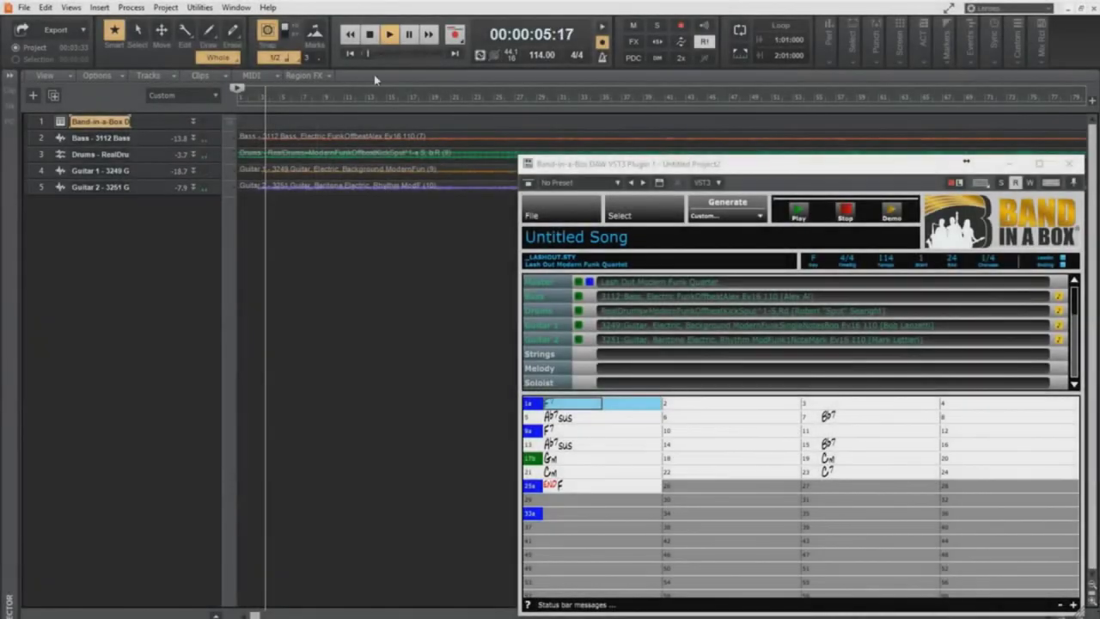
left_click_drag(211, 194, 213, 240)
left_click_drag(212, 179, 212, 221)
left_click_drag(211, 162, 212, 206)
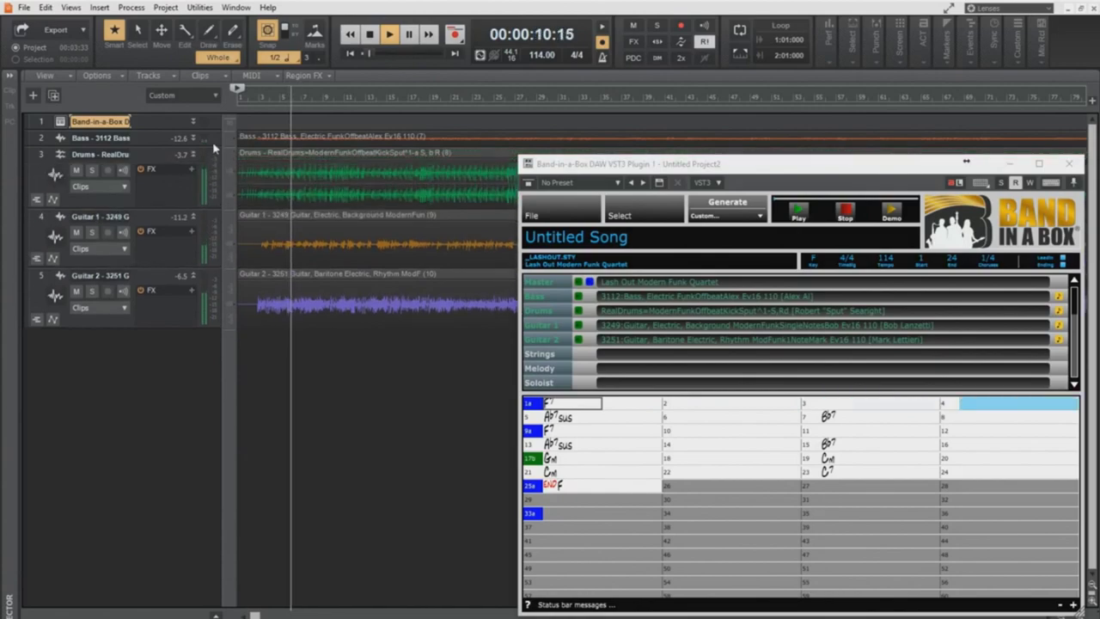
left_click_drag(212, 148, 231, 208)
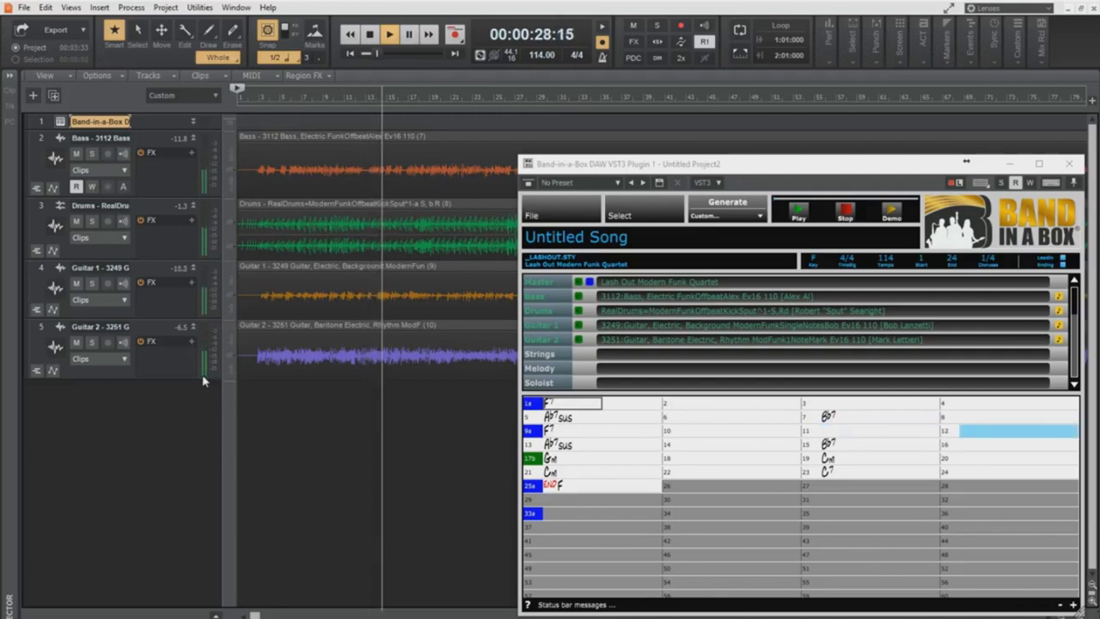
Listen to the Bass, Guitar 1, Guitar 2 and Drums tracks using solo during playback, and clear all the solos
left_click(92, 154)
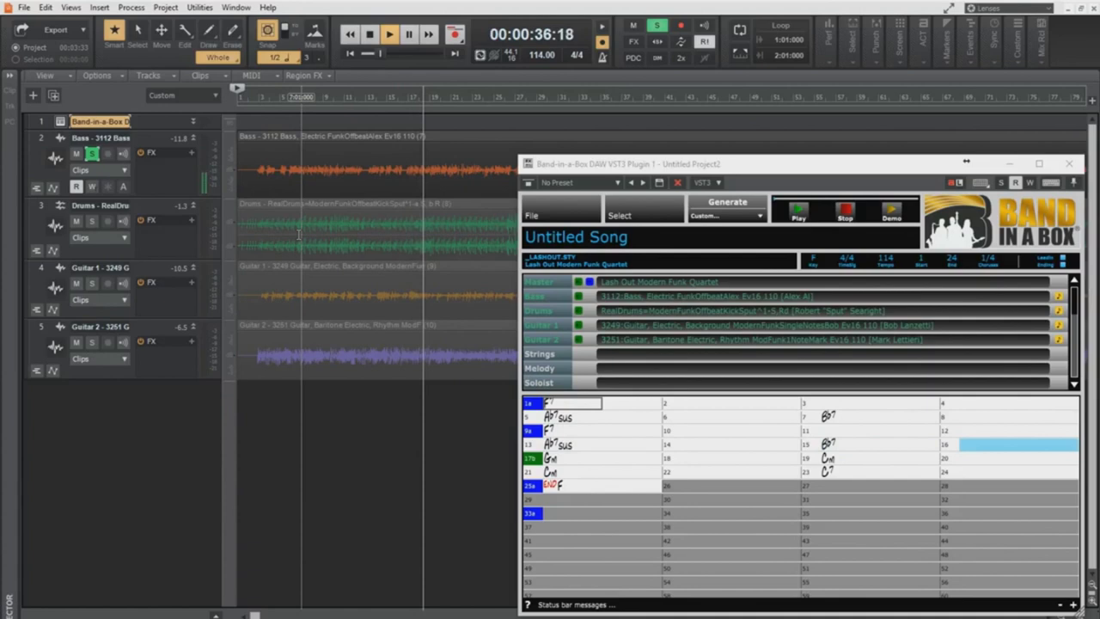
left_click(92, 154)
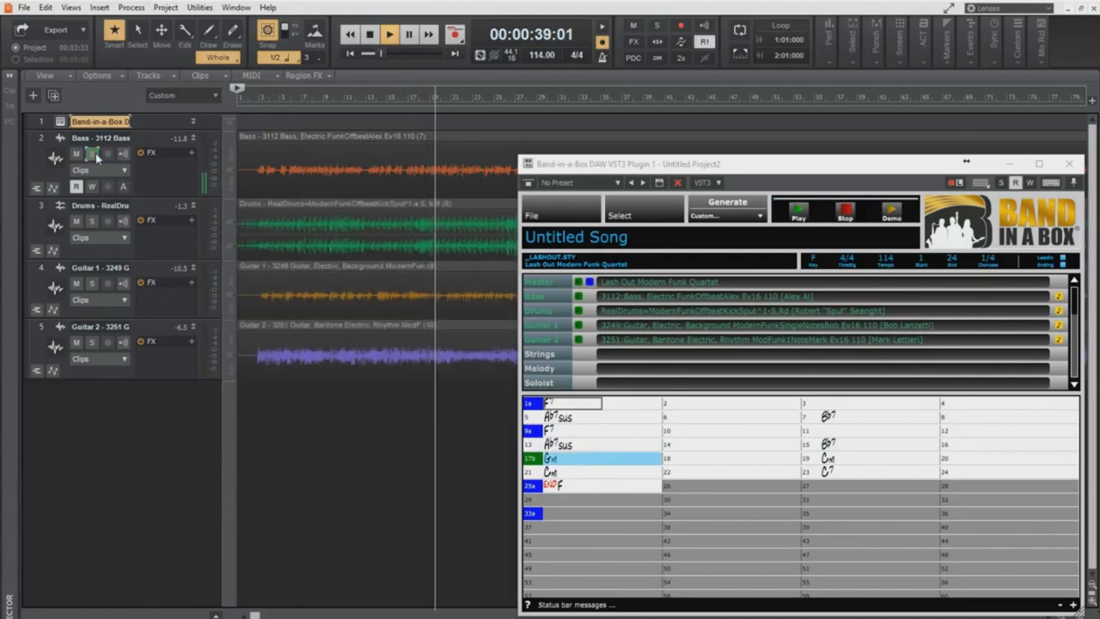
left_click(93, 283)
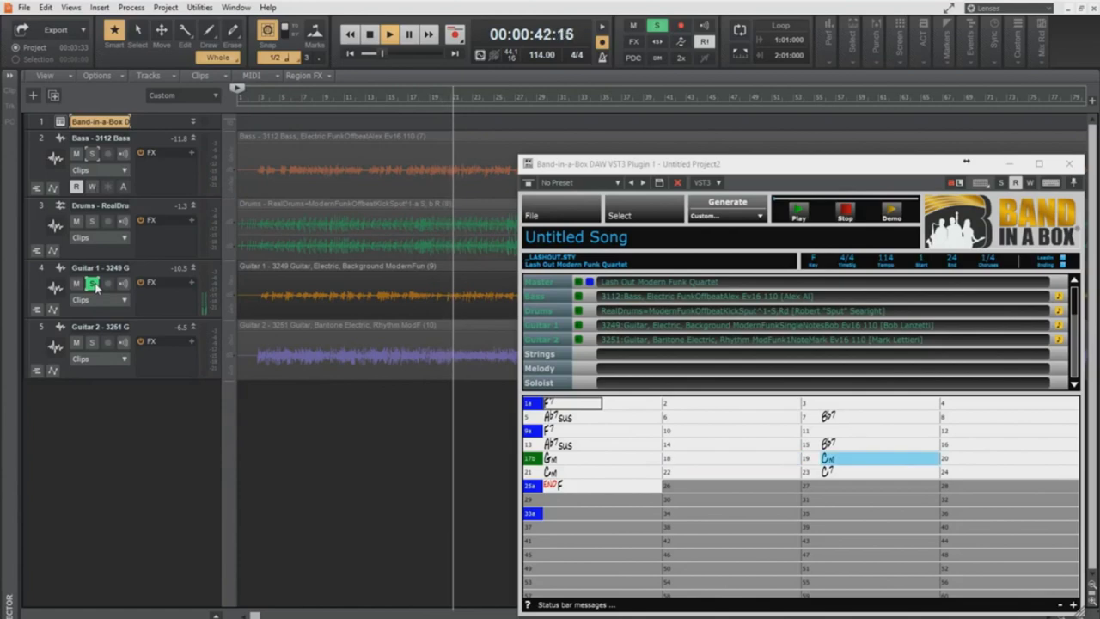
left_click(91, 344)
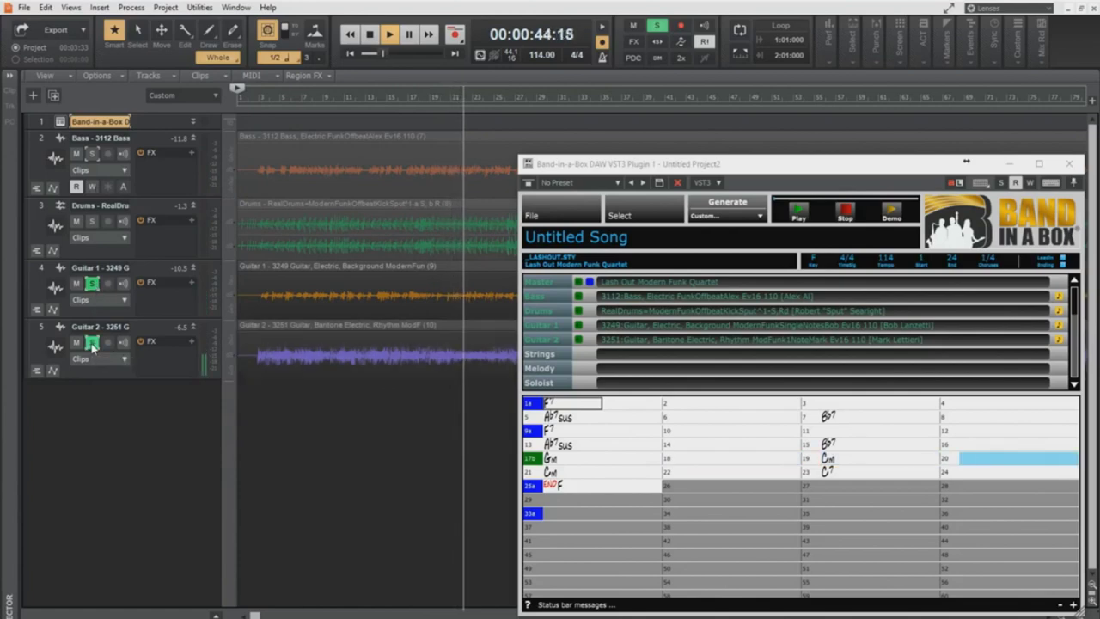
left_click(93, 221)
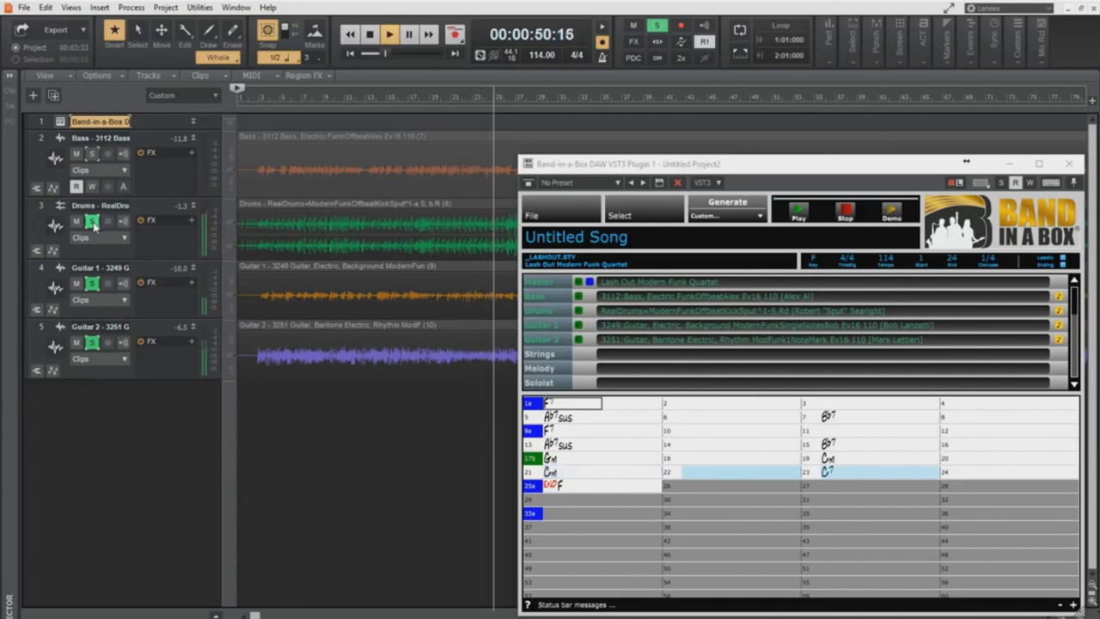
left_click(93, 222)
left_click(93, 283)
left_click(92, 342)
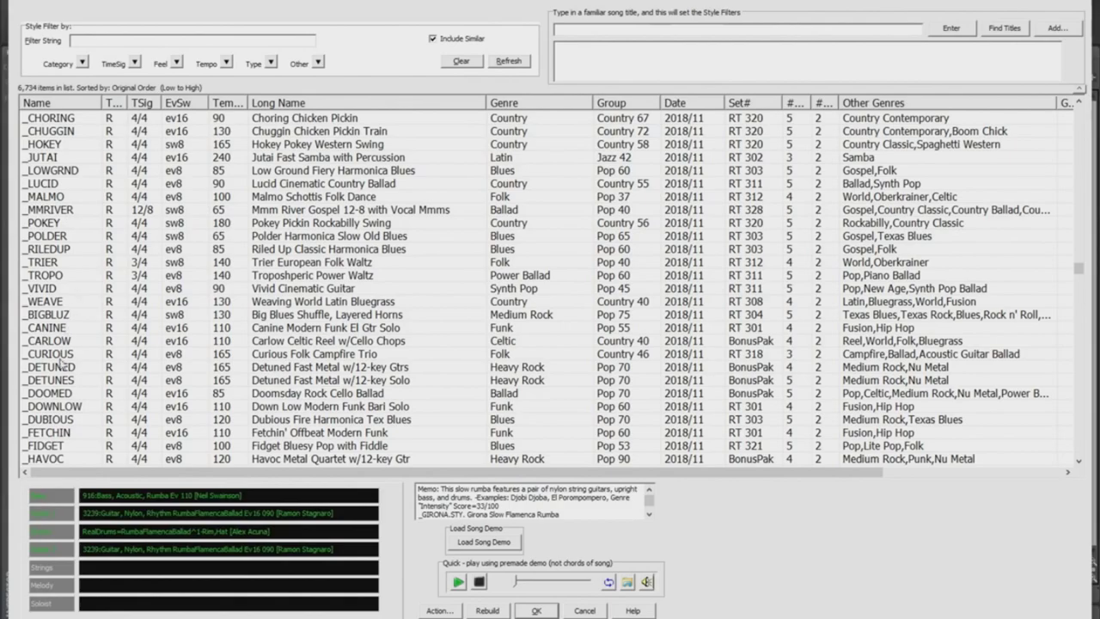
Generate the new song with the Detuned Fast Metal w/12-key Gtrs style at a tempo of 167
left_click(61, 367)
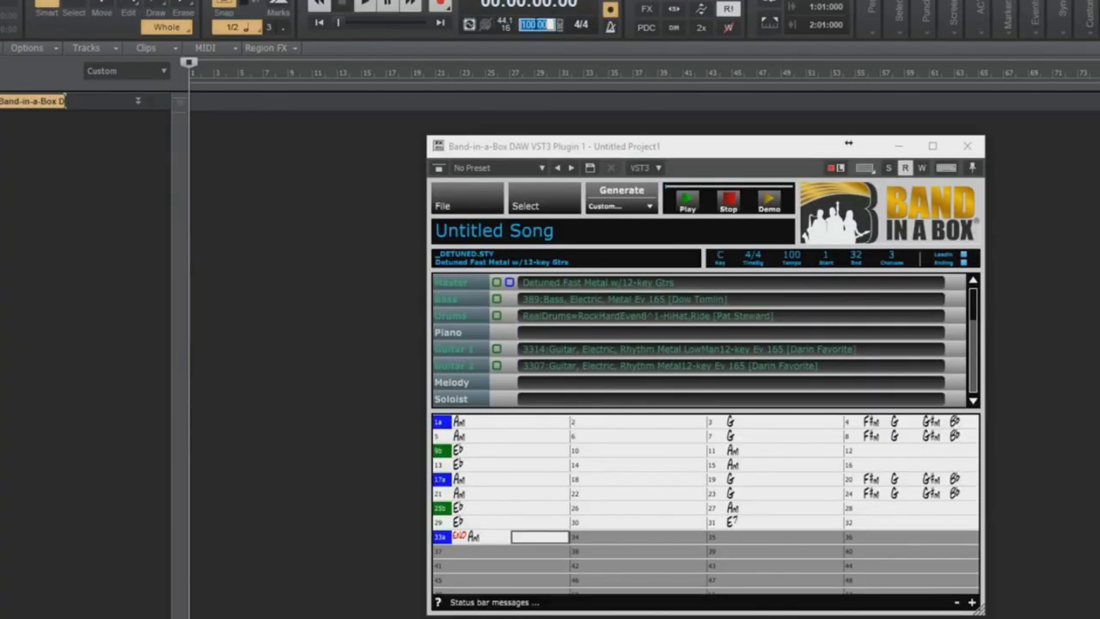
left_click(792, 255)
key("Return")
left_click(613, 194)
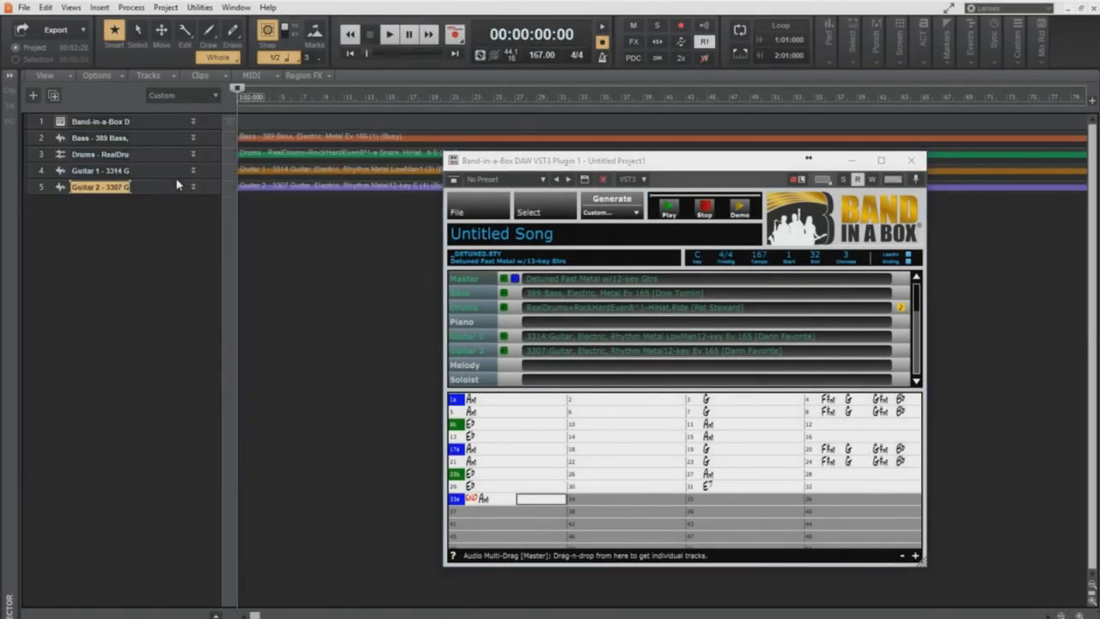
Play back the imported Detuned Fast Metal bass, drums and guitar tracks
left_click(389, 34)
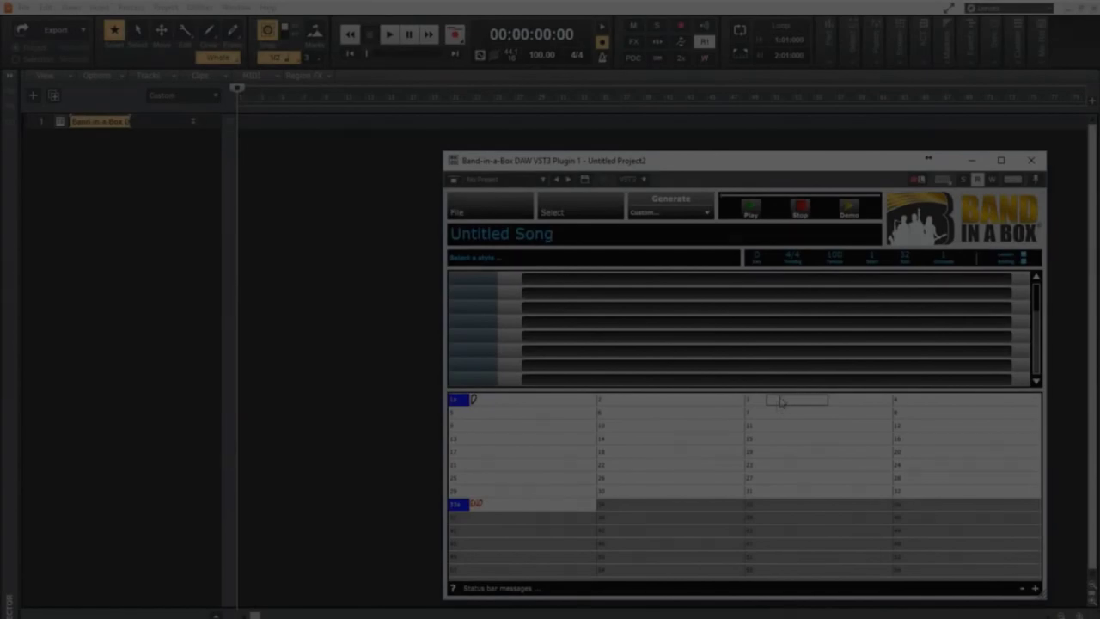
Enter a 32-bar chord progression in D ending on D and generate it with the Grinner Bluegrass with Washboard style
type("G")
key("Return")
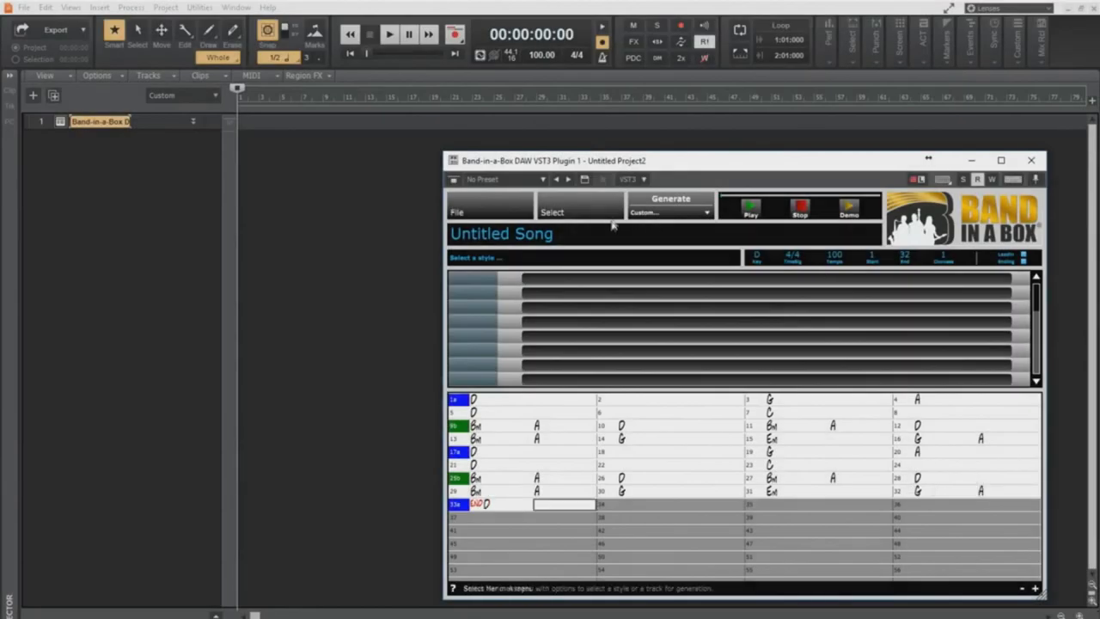
left_click(576, 216)
left_click(519, 249)
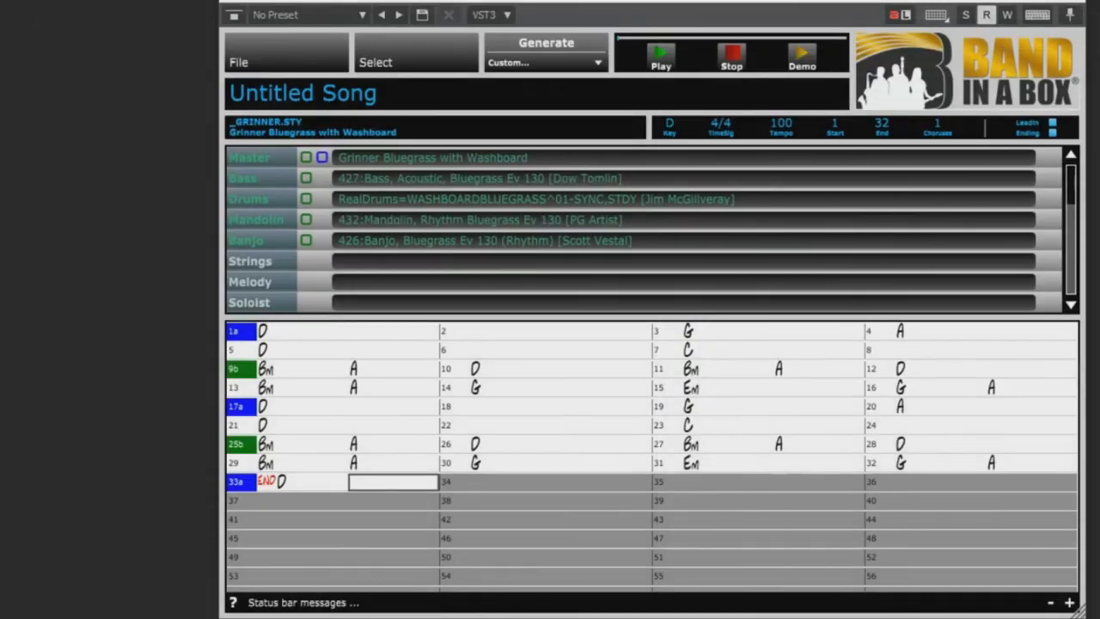
left_click(543, 48)
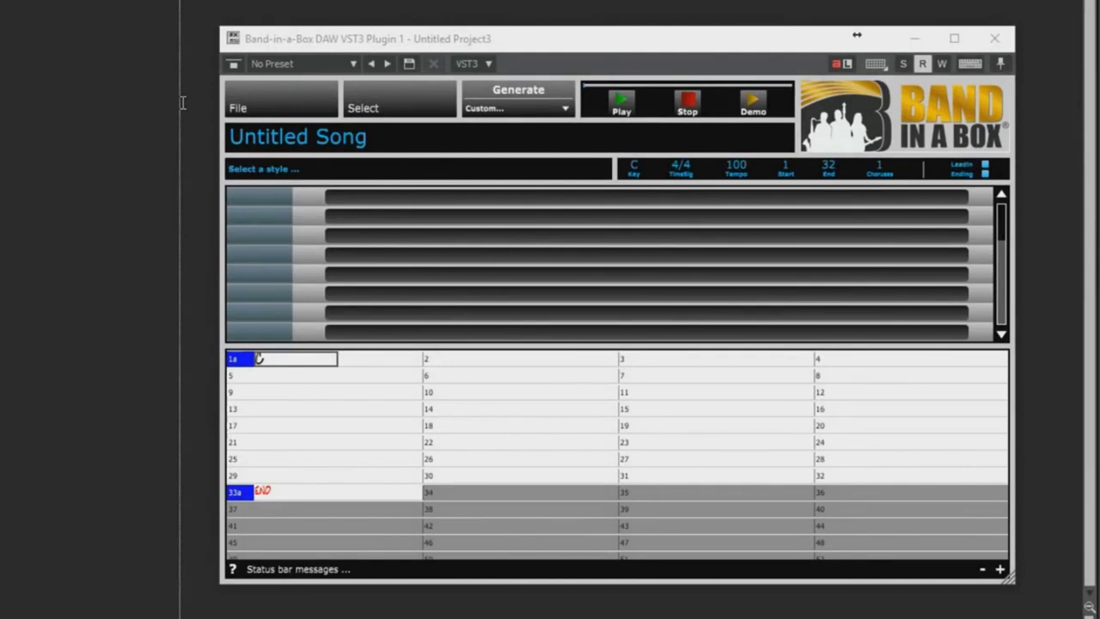
Open the _CHUGGIN Demo - Chuggin Chicken Pickin Train.SGU song from the RealTracks320 Demos - Chicken Pickin with Johnny Hiland folder
left_click(237, 110)
left_click(277, 166)
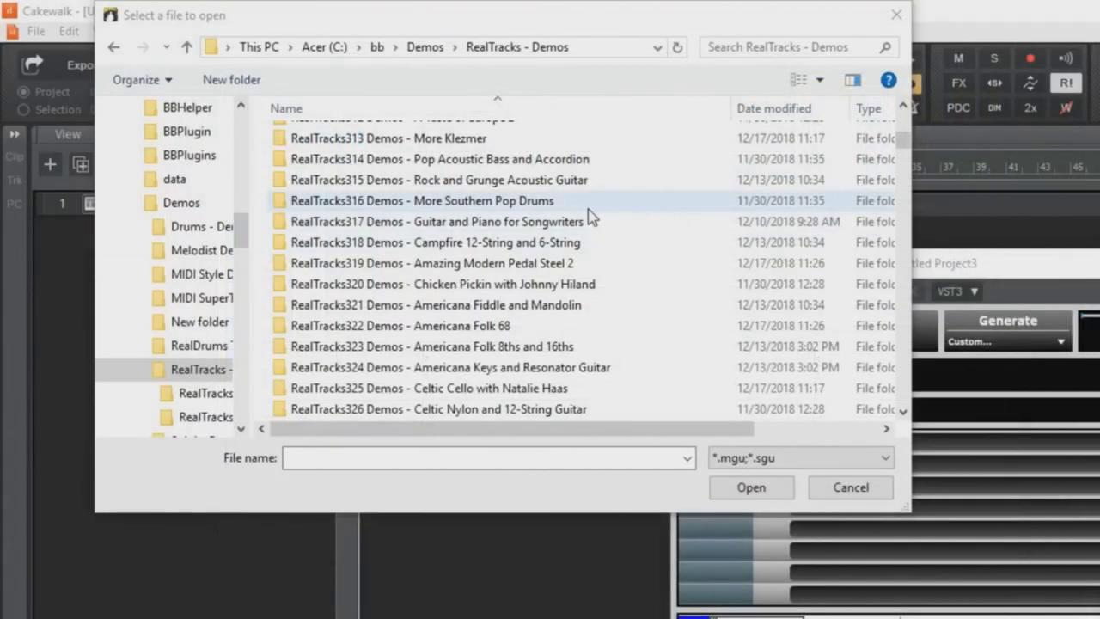
left_click(503, 288)
double_click(504, 289)
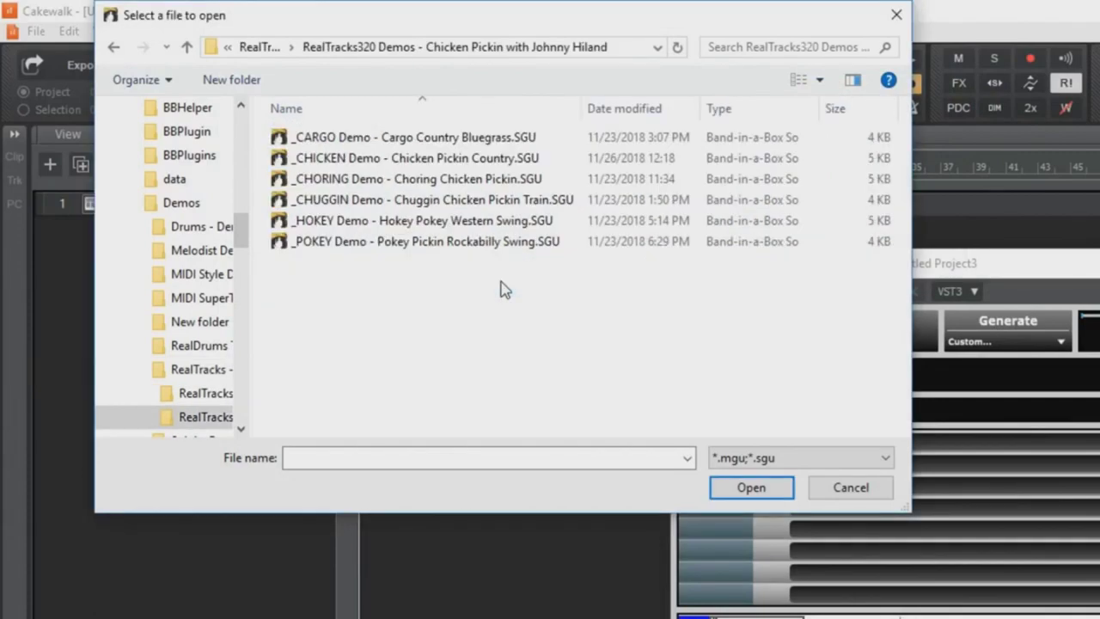
double_click(457, 197)
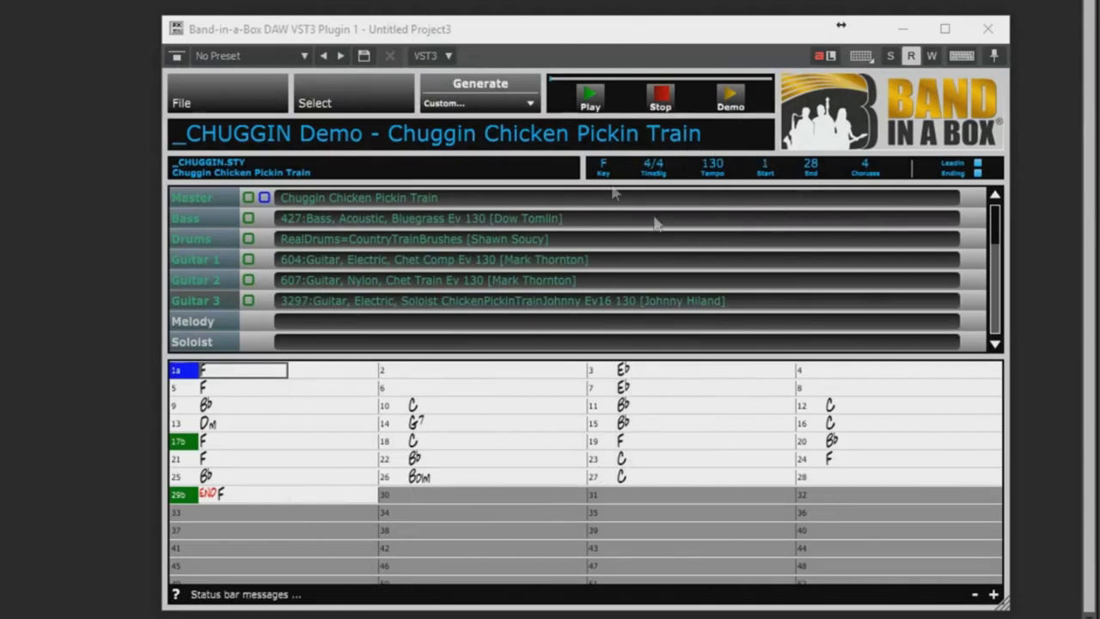
Generate the Chuggin Chicken Pickin Train demo and import all its parts from the Master track as separate project tracks
left_click(481, 84)
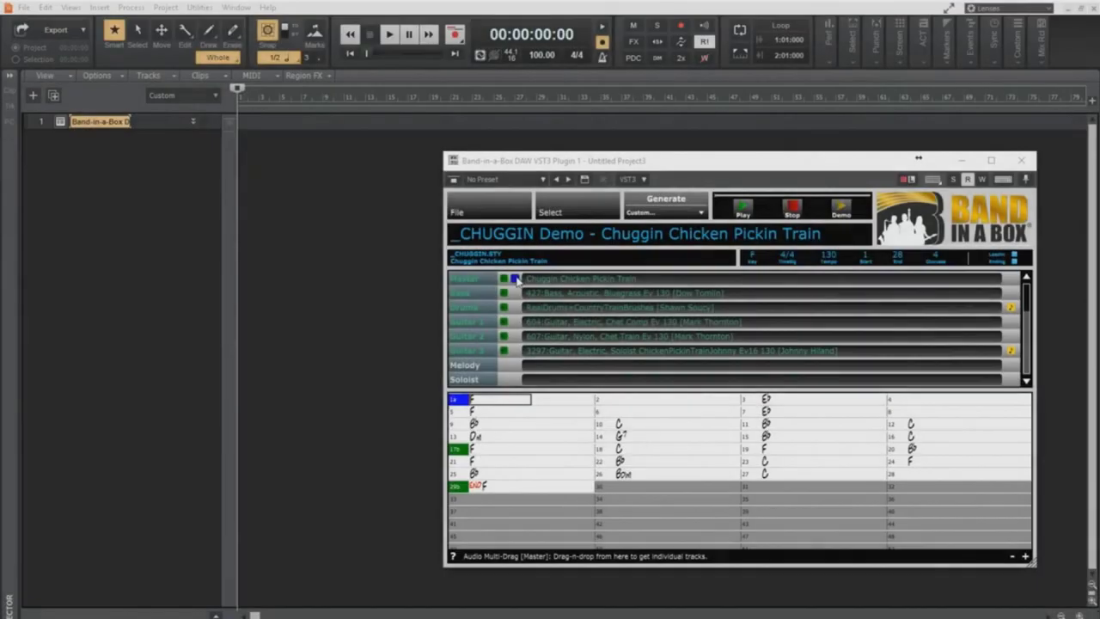
left_click_drag(517, 281, 130, 192)
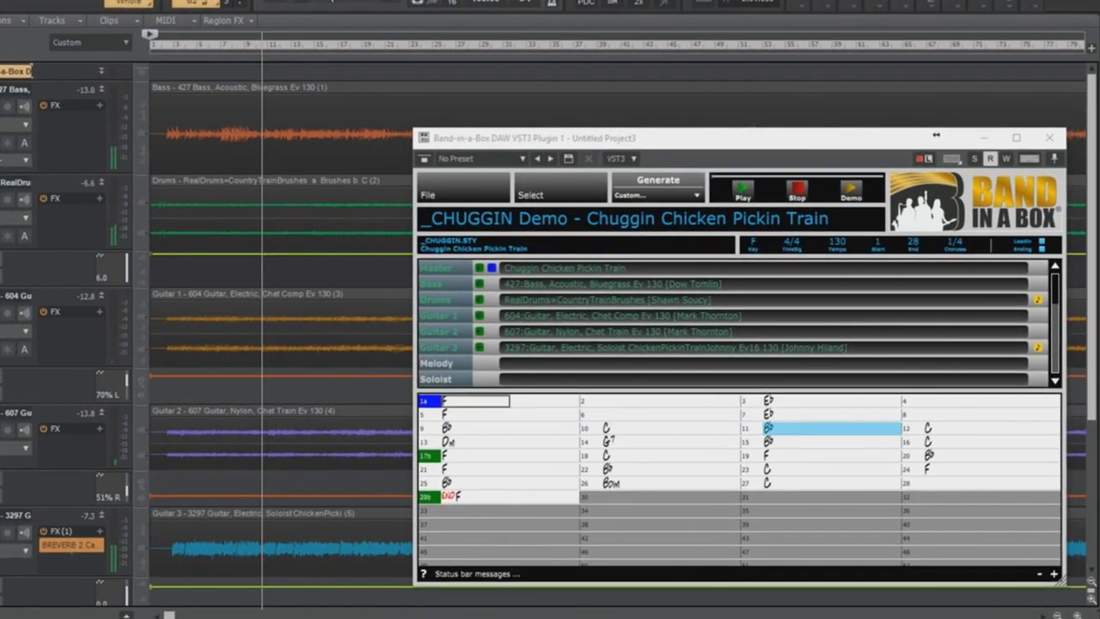
scroll(66, 492, "down", 4)
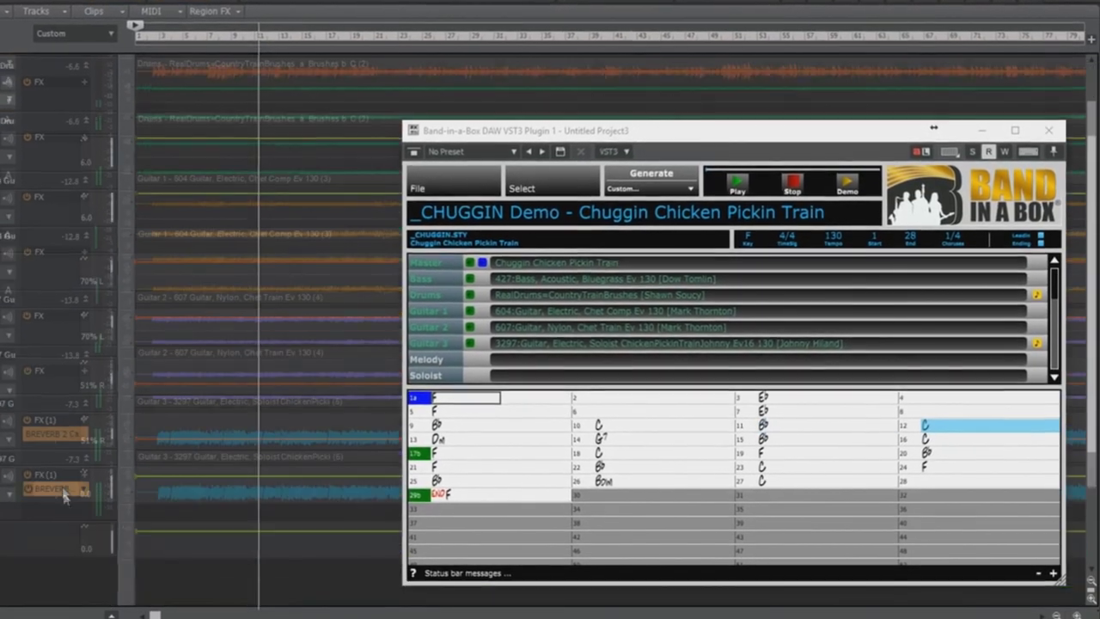
scroll(69, 509, "up", 1)
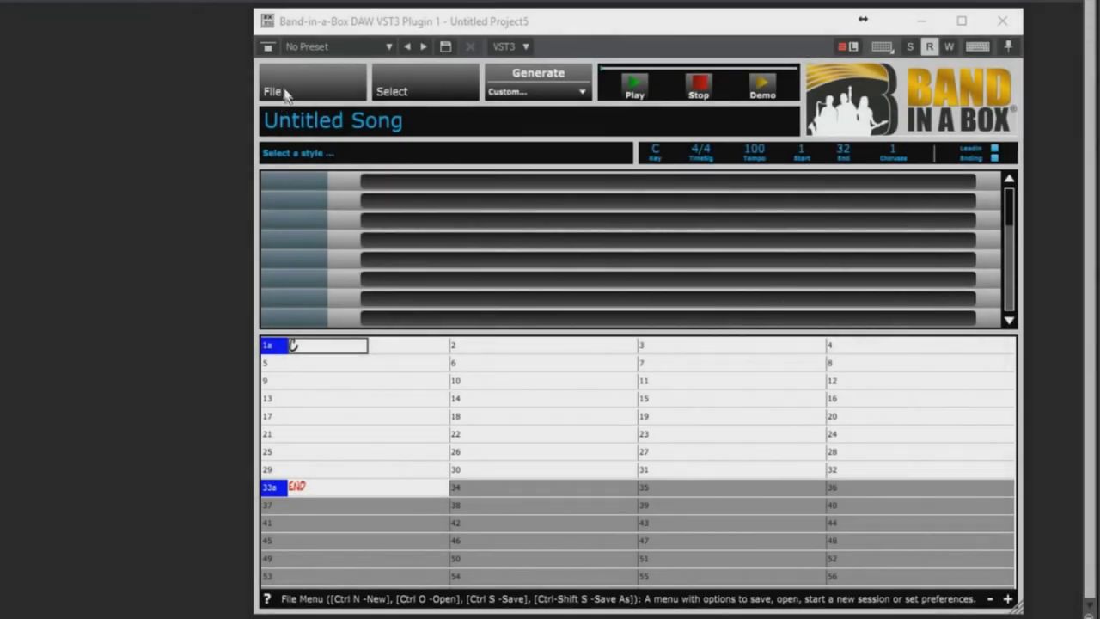
Open the _JUTAI Demo - Jutai Fast Samba with Percussion song from the RealTracks302 Demos - A Taste of Brazil folder
left_click(287, 96)
left_click(402, 147)
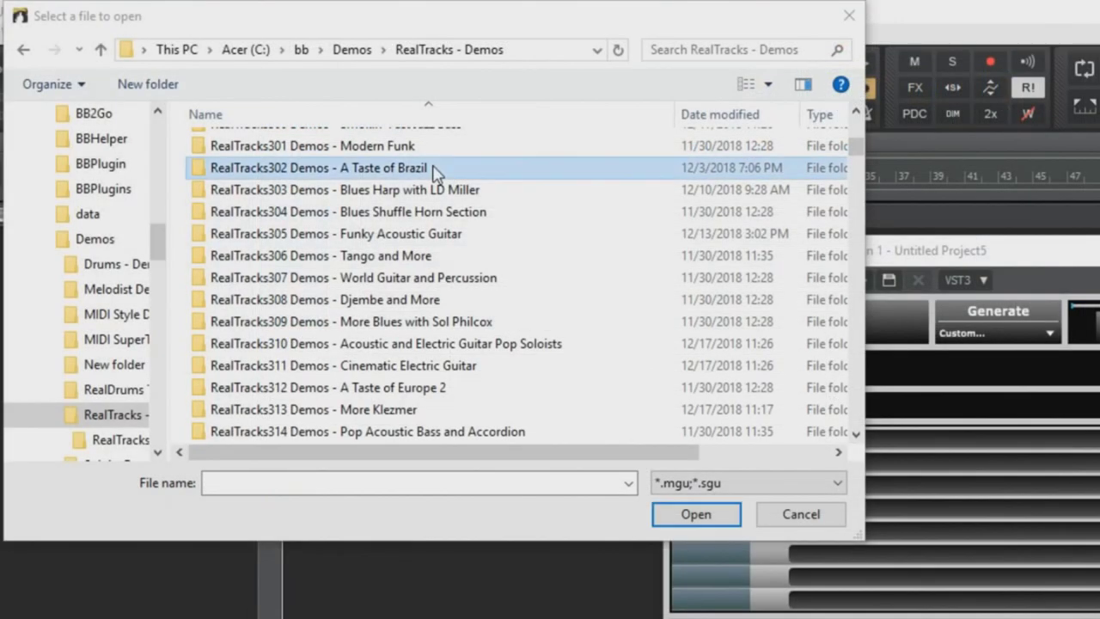
double_click(437, 179)
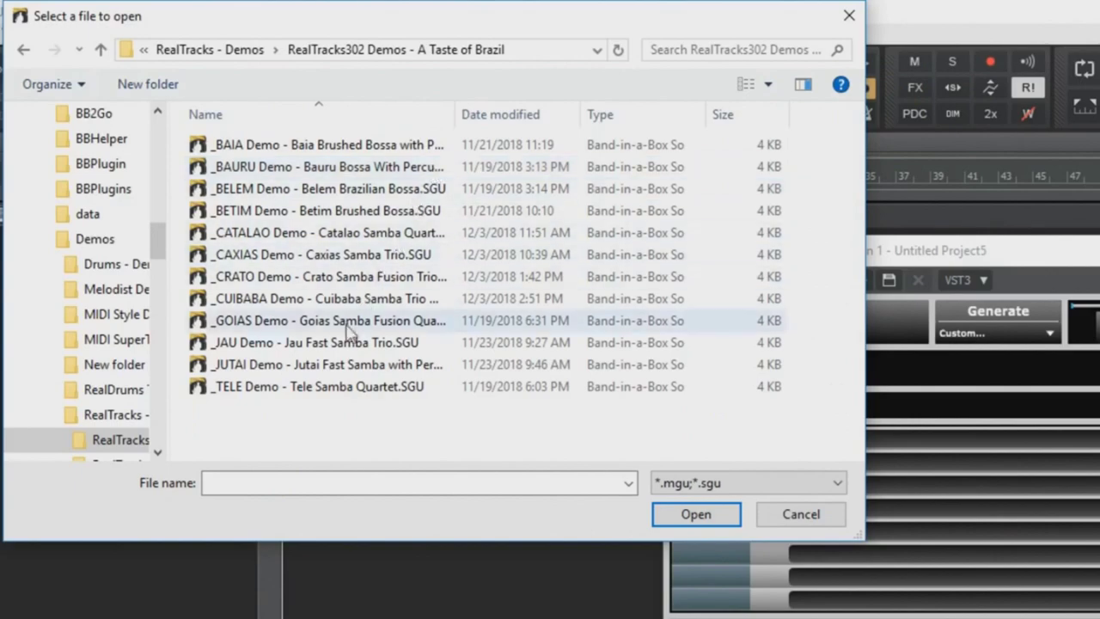
double_click(340, 364)
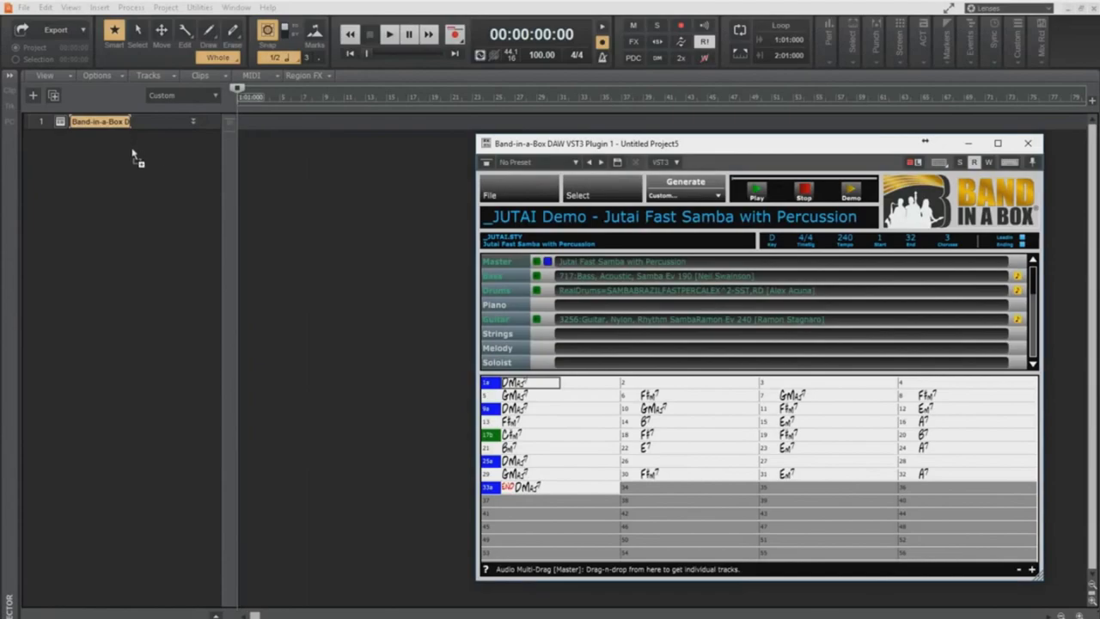
Import all generated Jutai Fast Samba parts from the Master track as separate project tracks and play them
left_click_drag(133, 157, 130, 147)
left_click(389, 34)
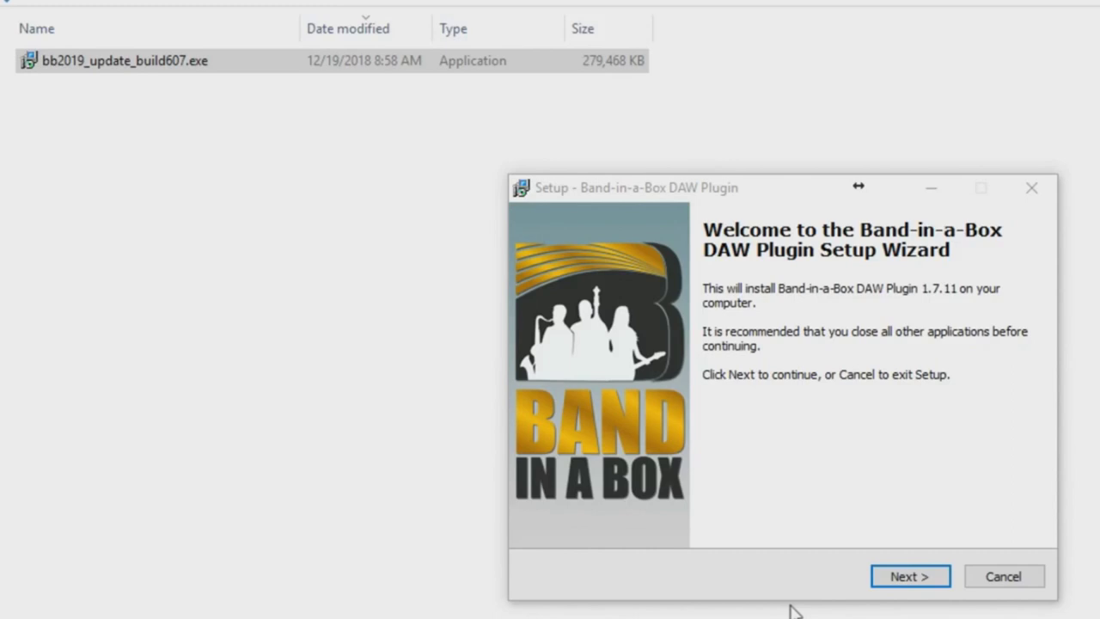
Proceed past the welcome page of the Band-in-a-Box DAW Plugin setup wizard to the component selection
left_click(930, 578)
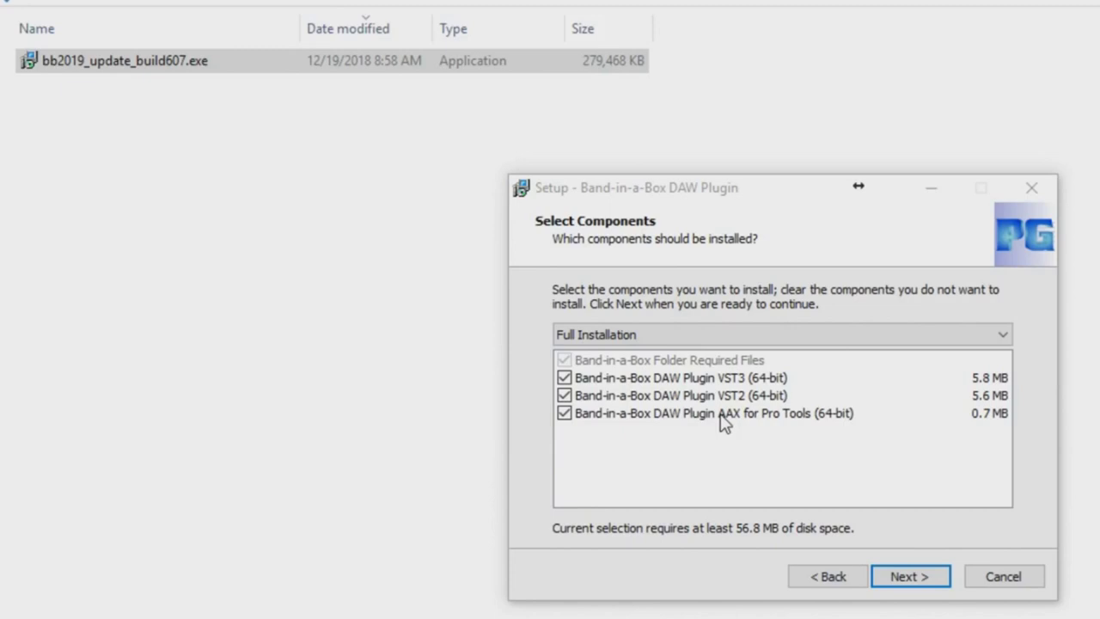
Try excluding the VST2 and AAX for Pro Tools components from the installation, and include both again
left_click(563, 397)
left_click(564, 414)
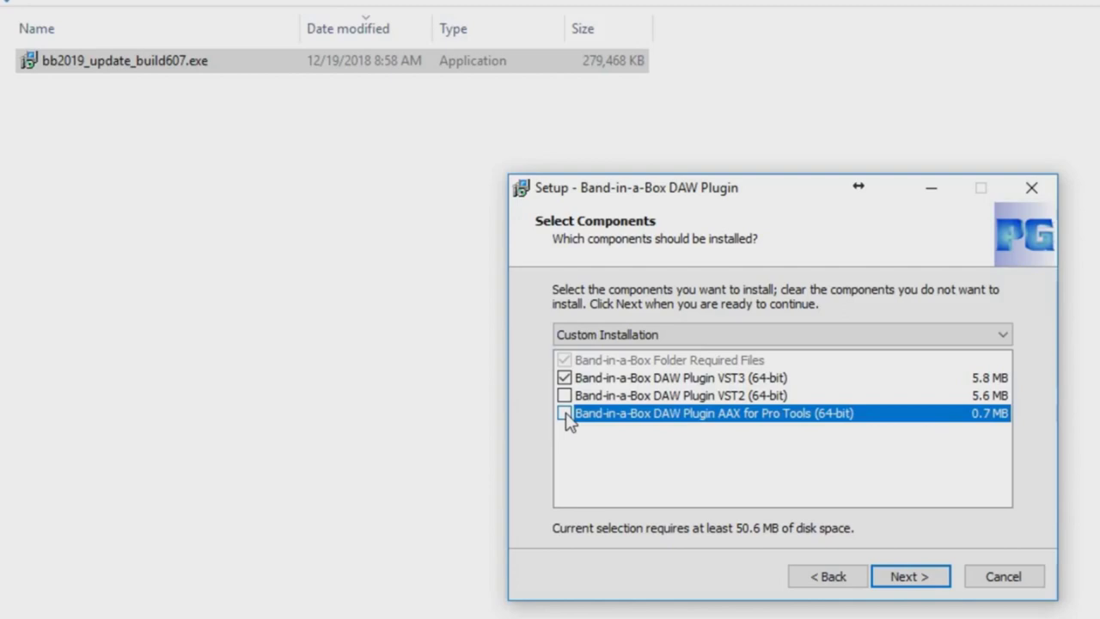
left_click(564, 415)
left_click(564, 395)
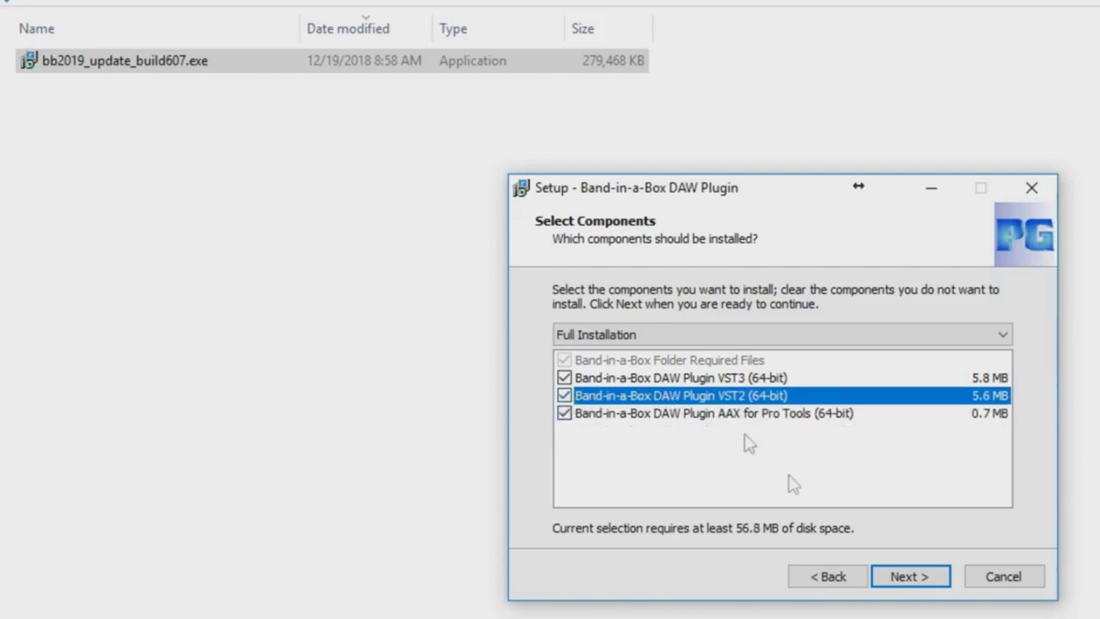
Accept the full installation and continue with C:\bb as the Band-in-a-Box folder and the default plugin folders
left_click(909, 575)
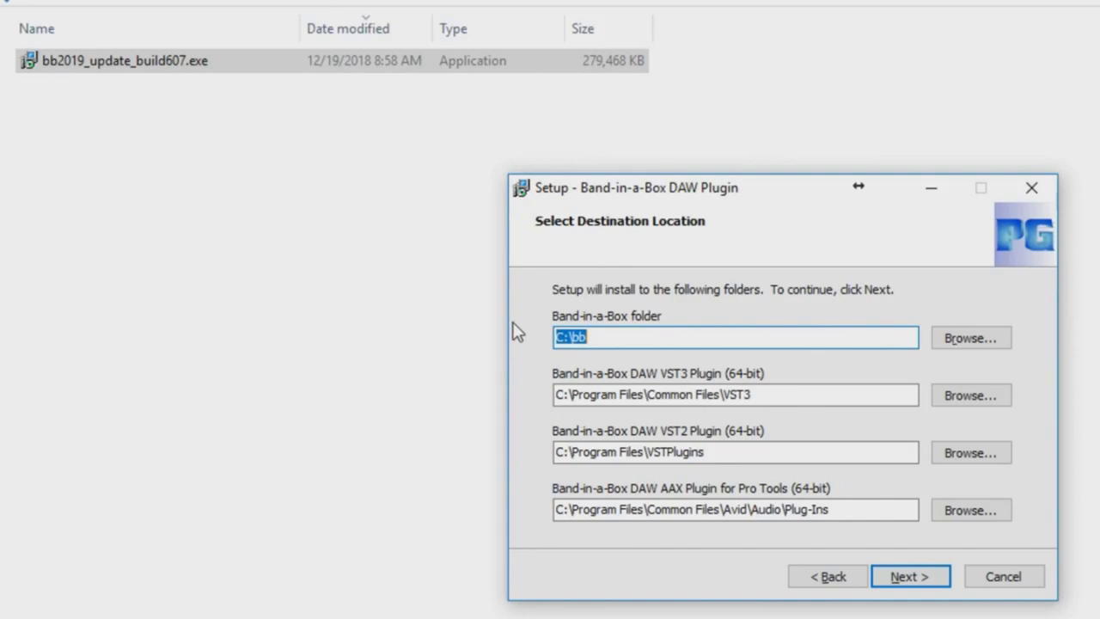
left_click_drag(563, 337, 550, 342)
type("E")
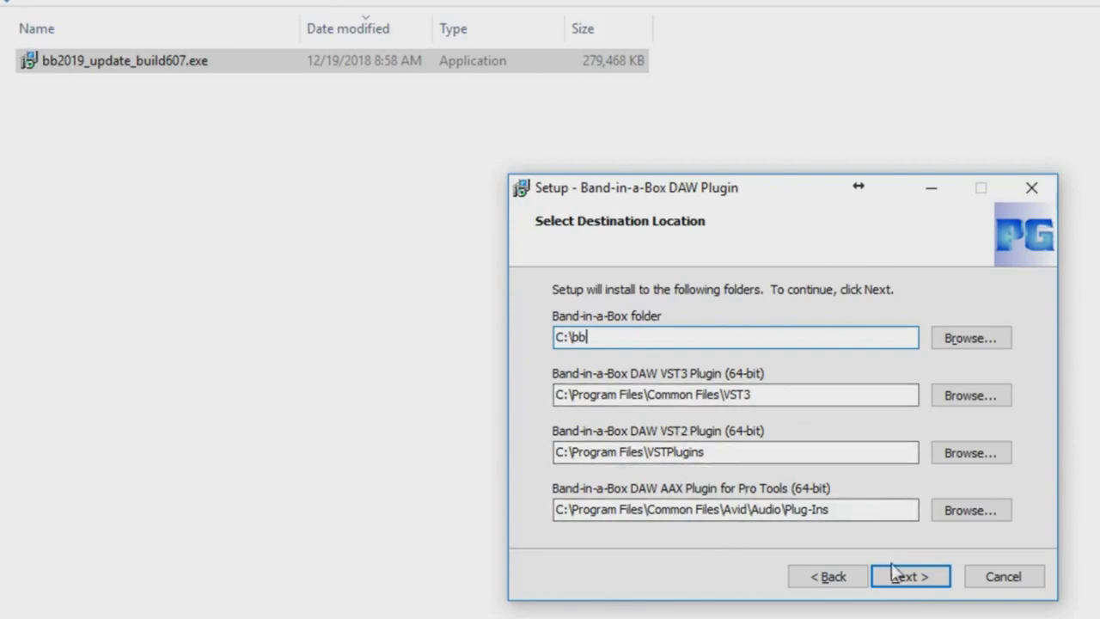
left_click(933, 581)
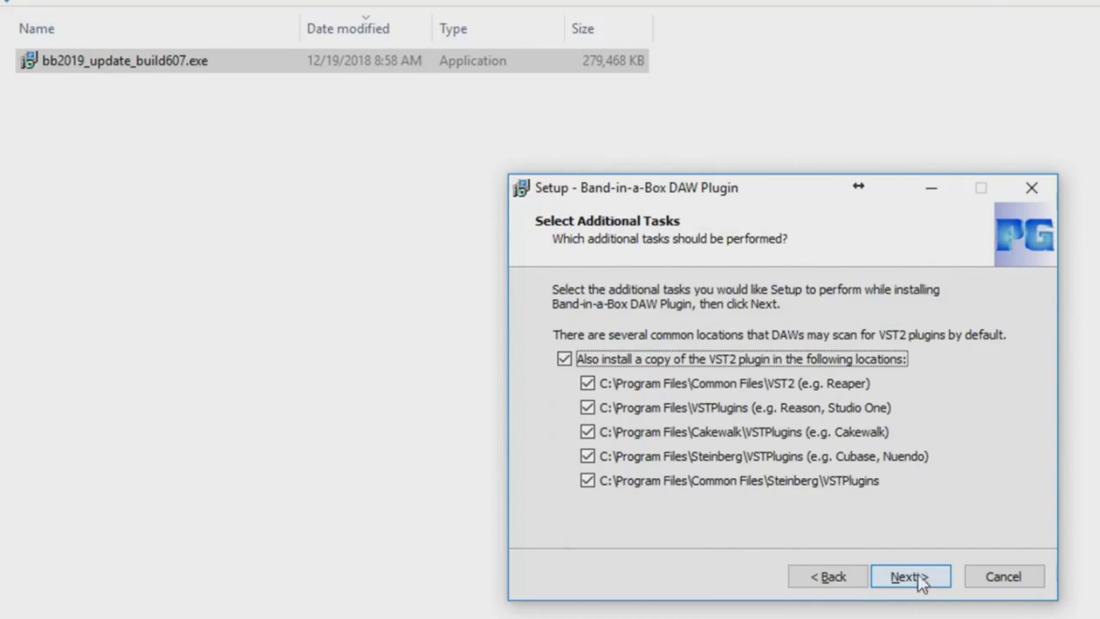
Exclude the extra VST2 copy in C:\Program Files\Common Files\Steinberg\VSTPlugins and continue the setup
left_click(589, 481)
left_click(916, 579)
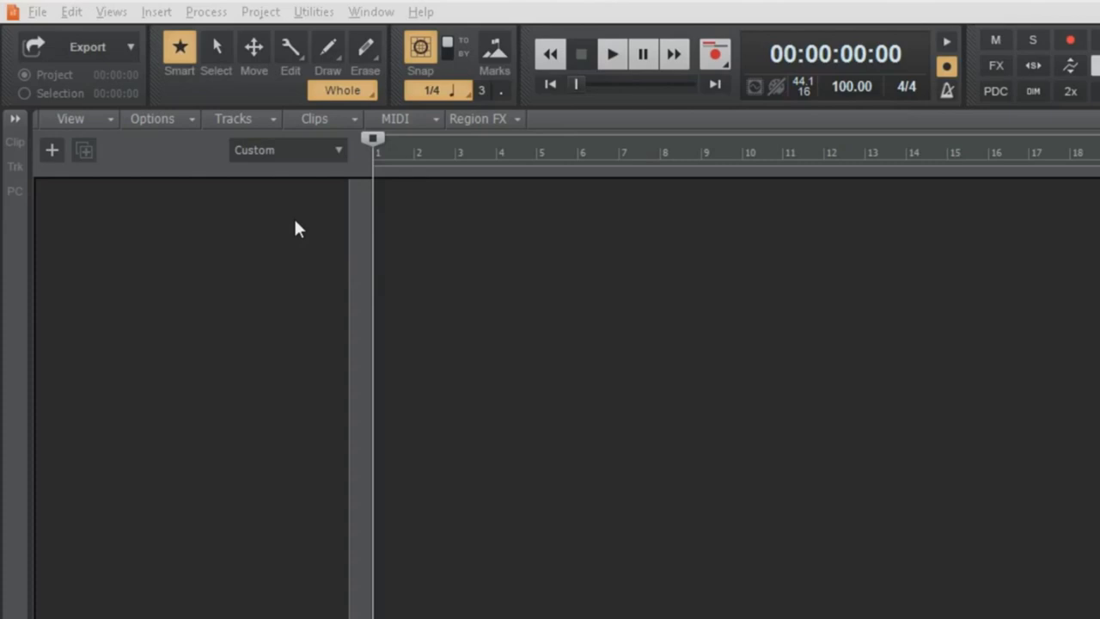
Insert one instrument track in the empty Cakewalk project using the Band-in-a-Box DAW VST3 Plugin with Omni input
right_click(295, 221)
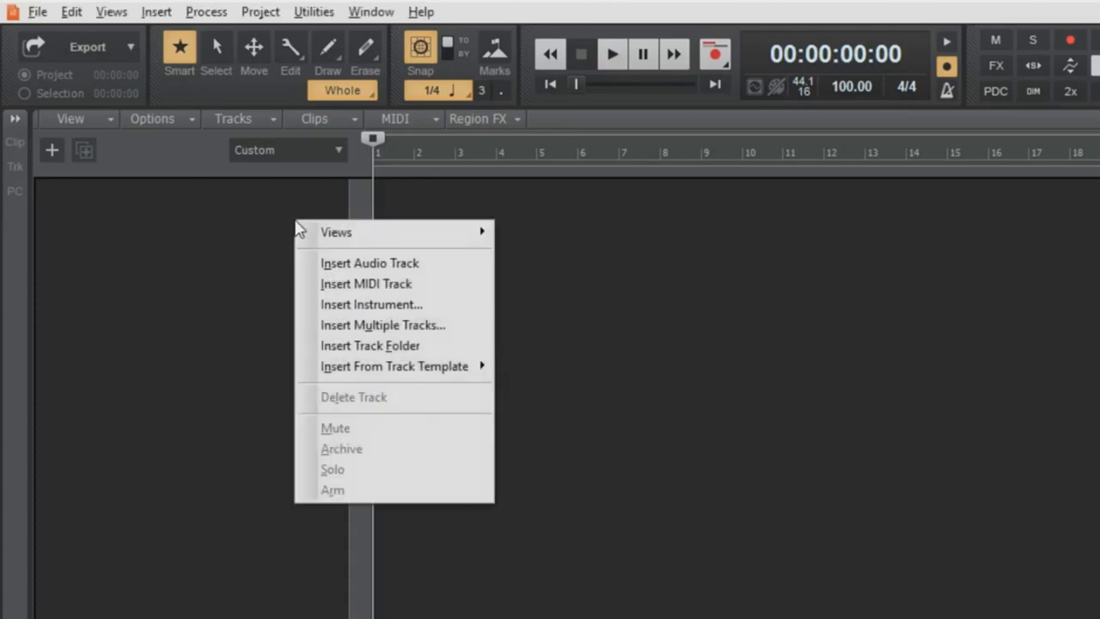
left_click(417, 305)
left_click(232, 94)
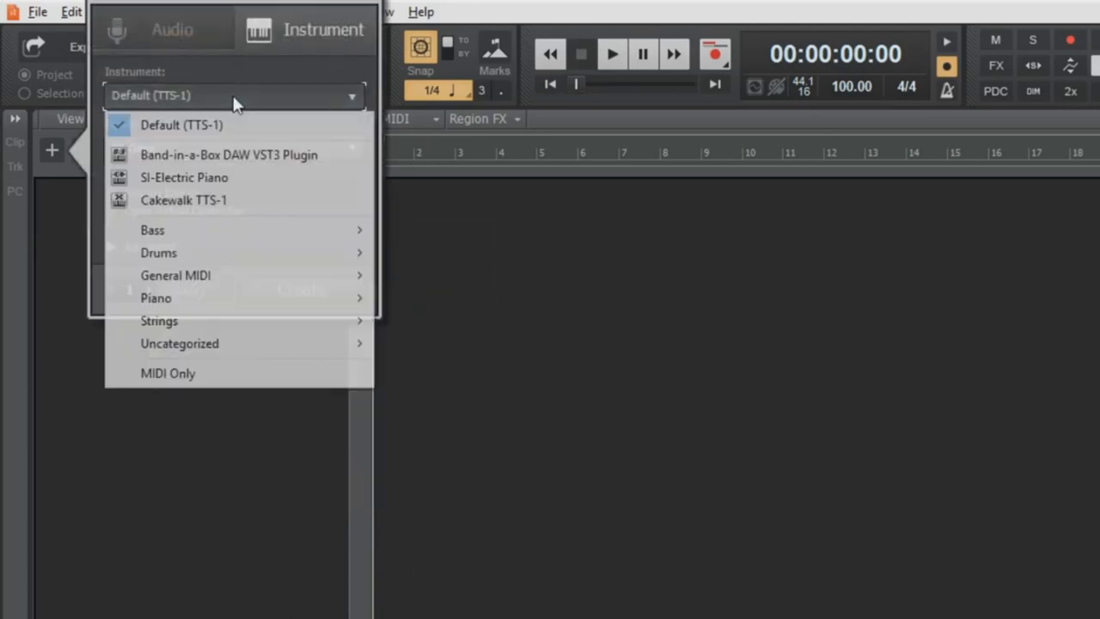
left_click(307, 156)
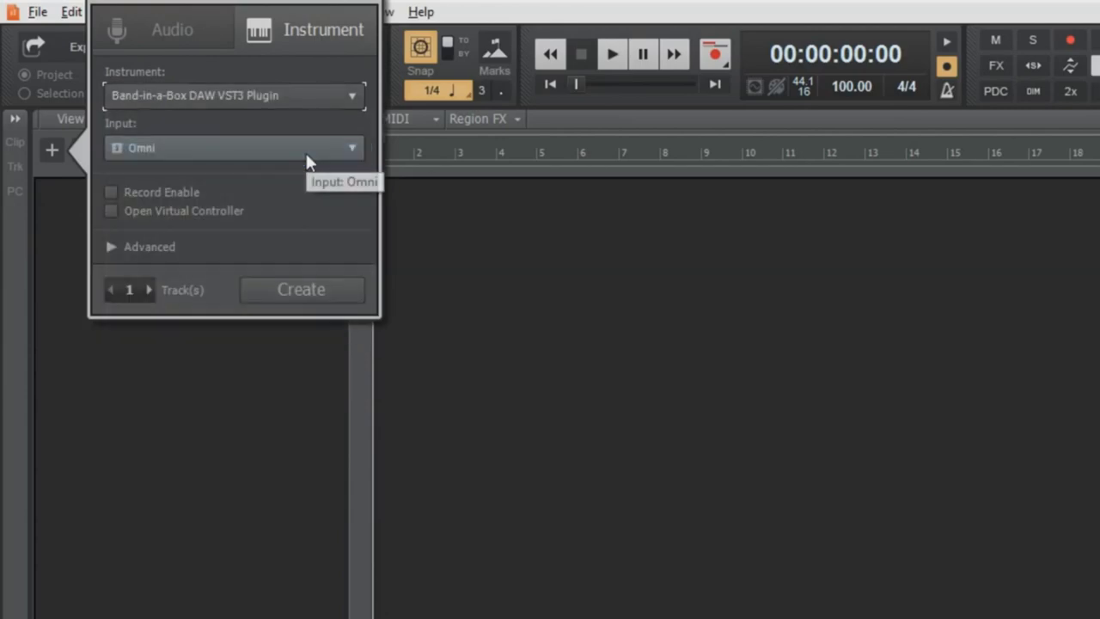
left_click(320, 287)
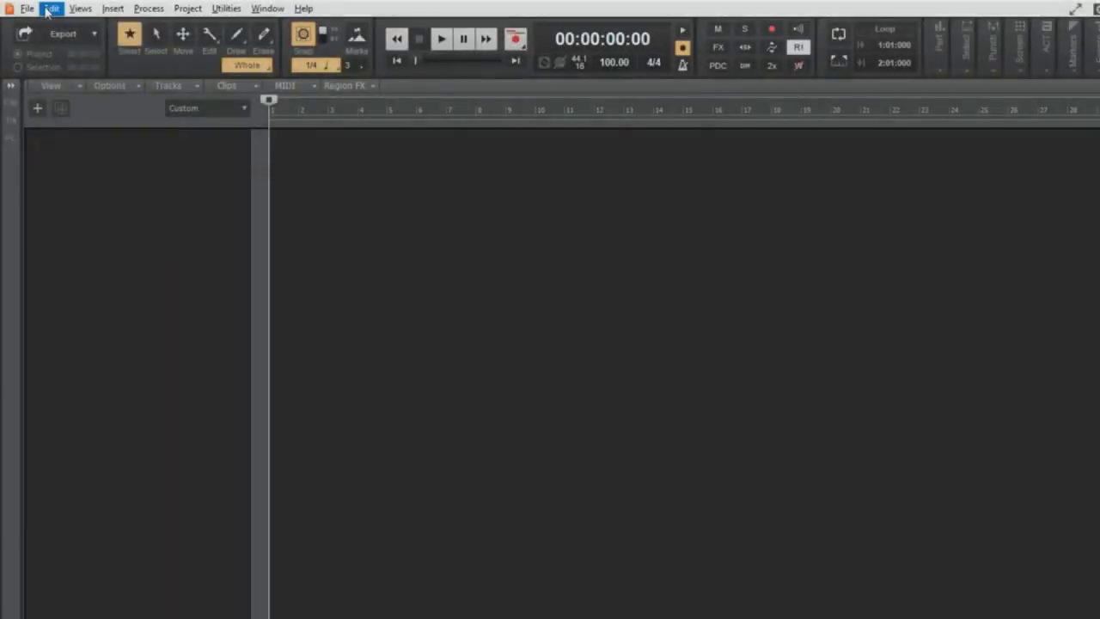
Scan for VST plug-ins from the VST Settings in Cakewalk's preferences
left_click(50, 9)
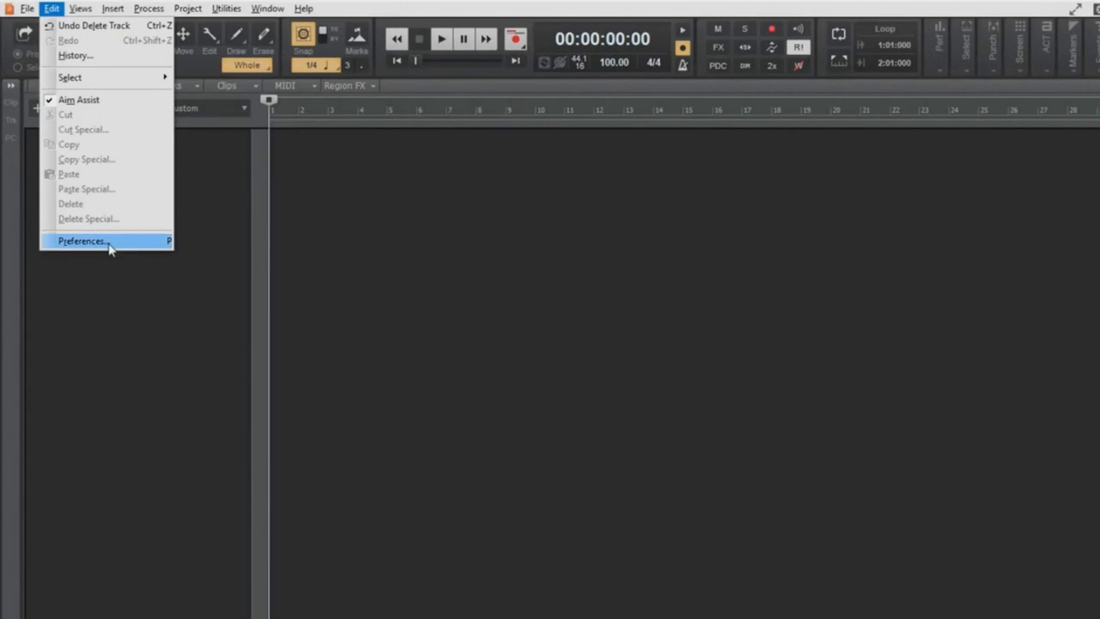
left_click(108, 239)
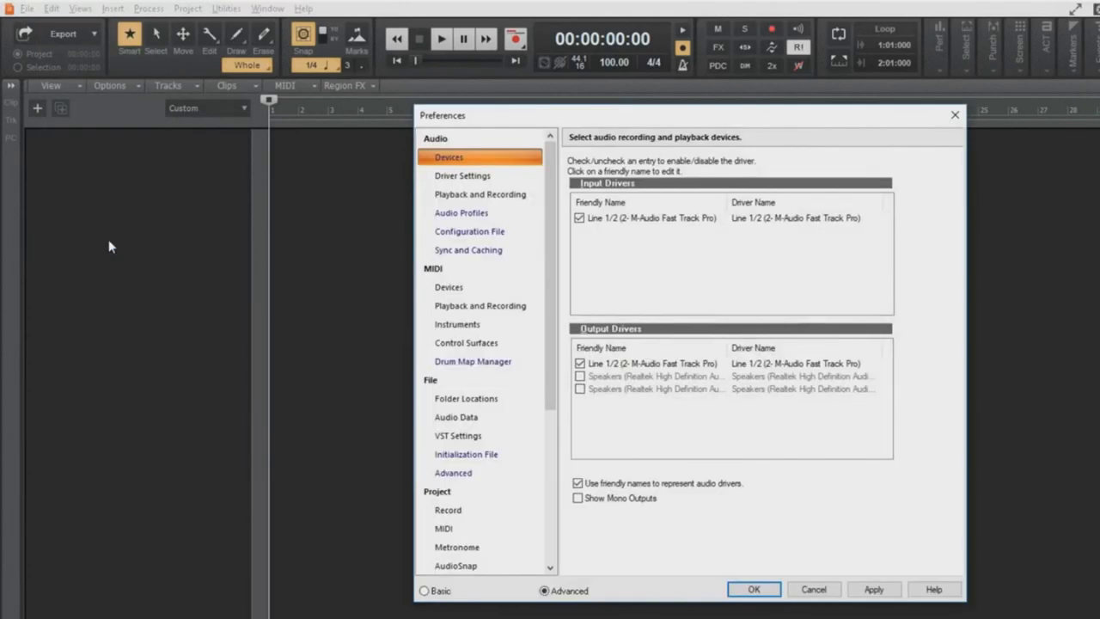
left_click(467, 438)
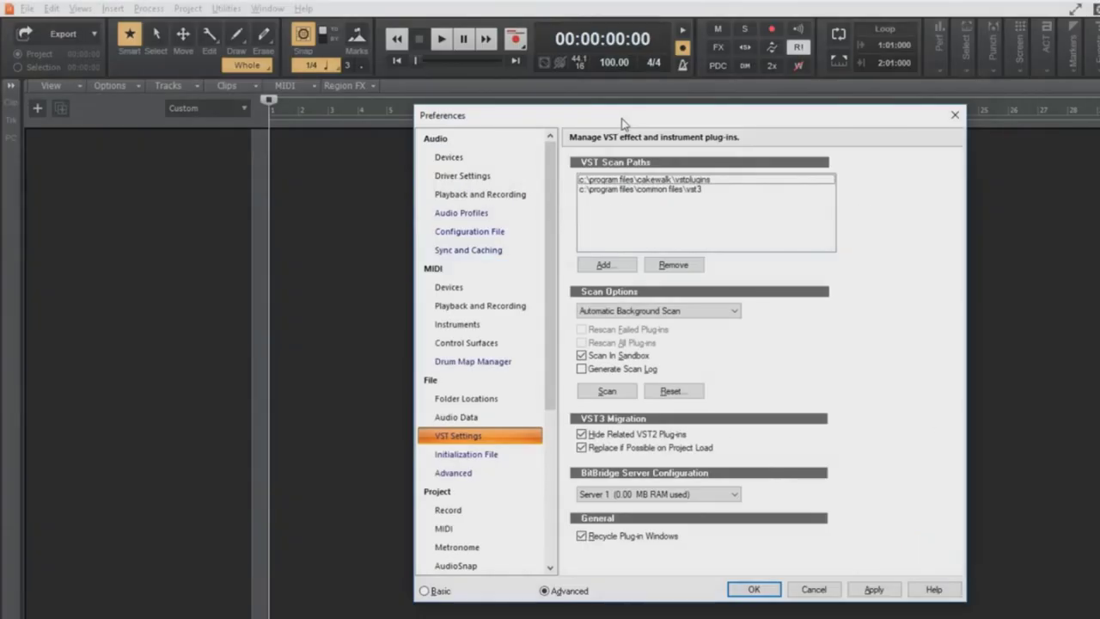
left_click(610, 392)
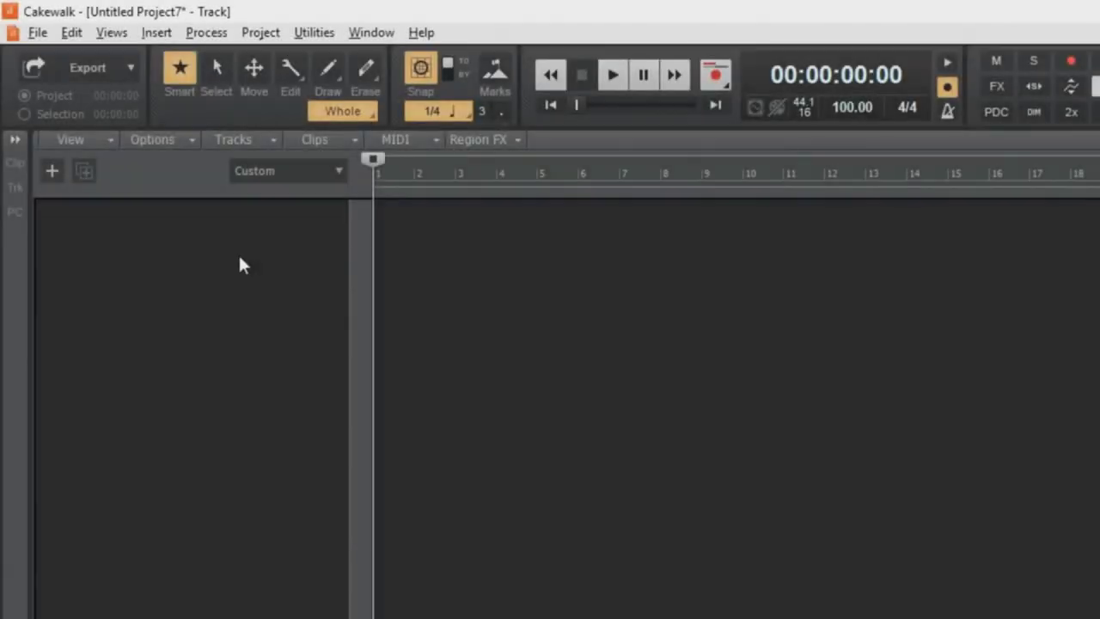
Add an instrument track hosting the Band-in-a-Box DAW VST3 Plugin after the plug-in scan
right_click(240, 258)
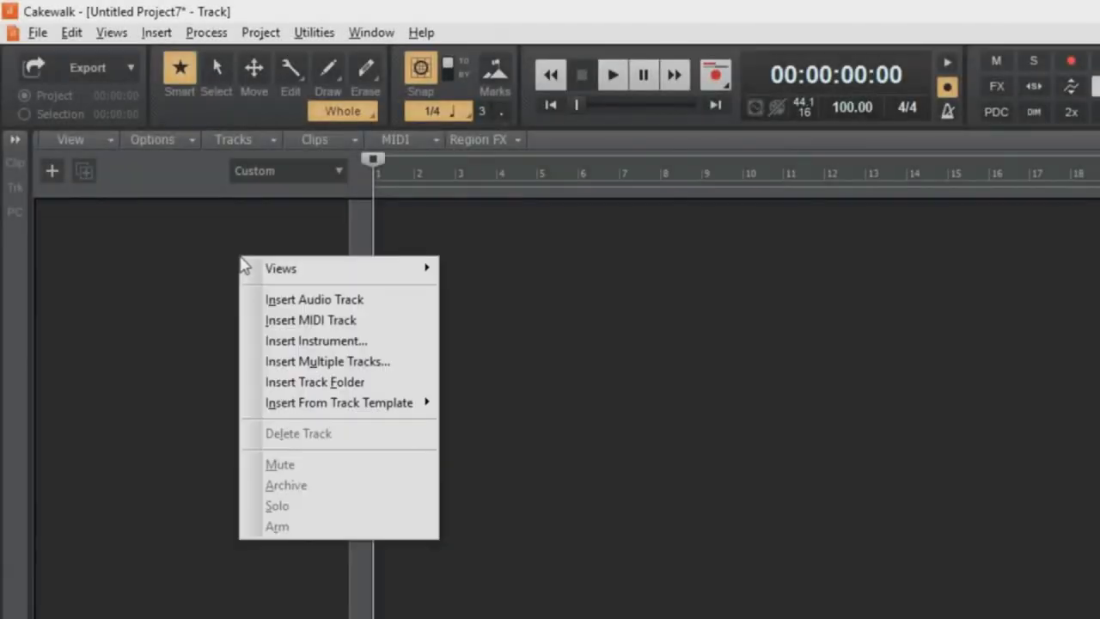
left_click(317, 339)
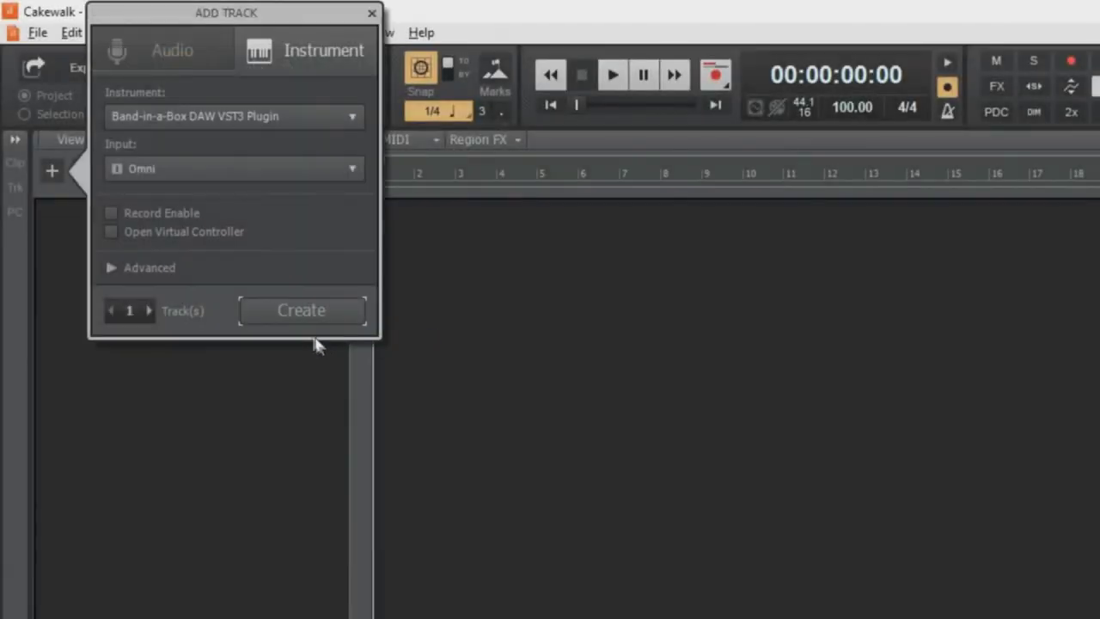
left_click(297, 312)
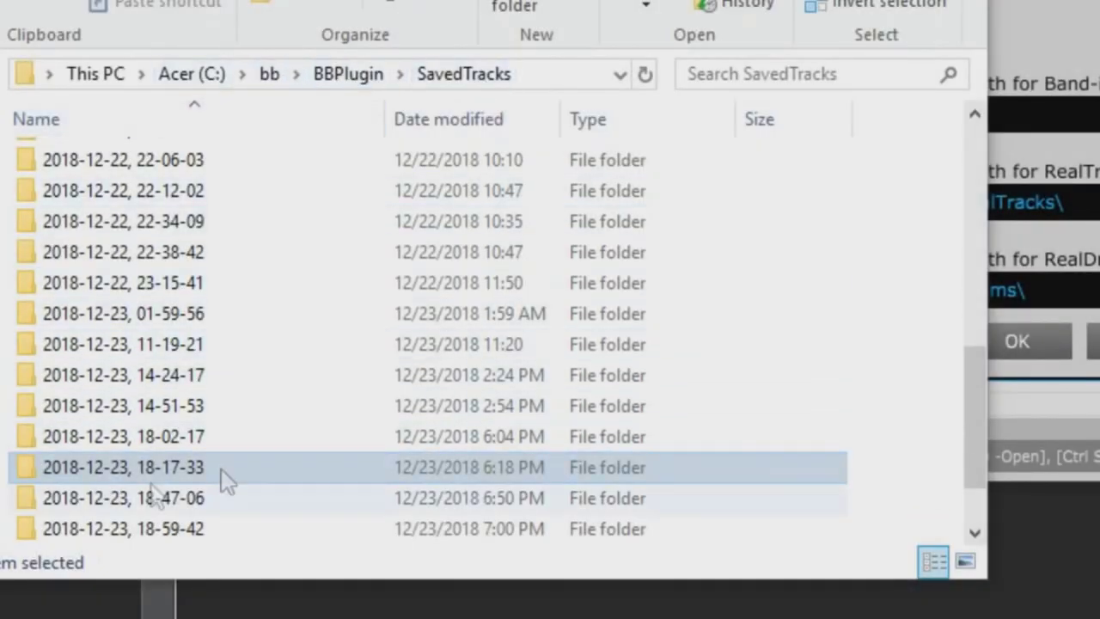
Open the 2018-12-23, 18-17-33 folder in C:\bb\BBPlugin\SavedTracks to examine its saved tracks
double_click(155, 468)
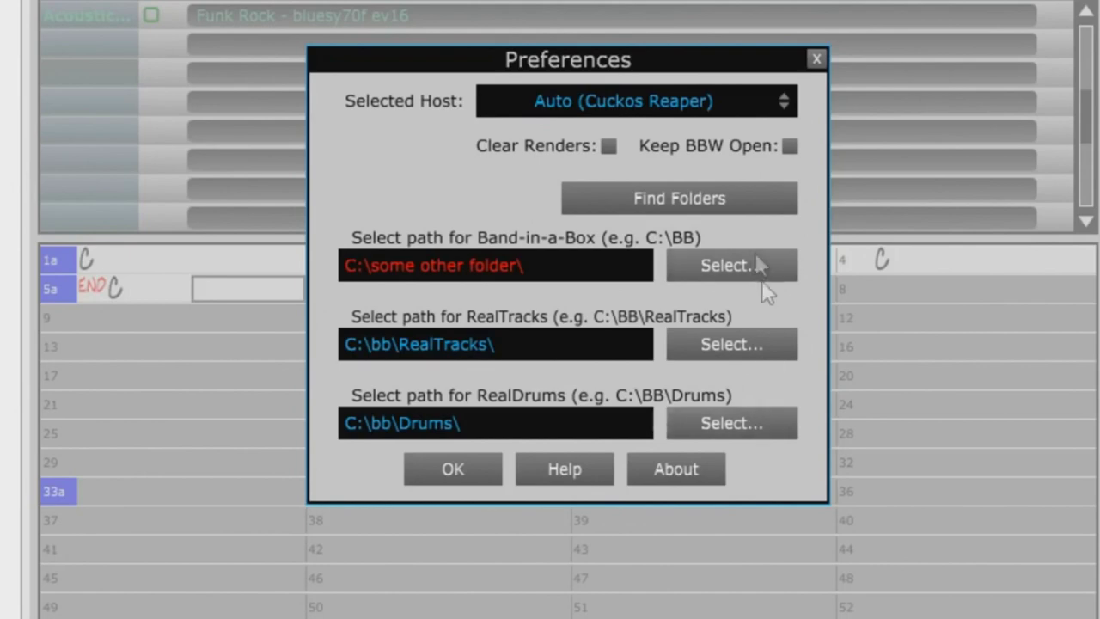
Have the plugin find its Band-in-a-Box, RealTracks and RealDrums folder paths automatically
left_click(774, 209)
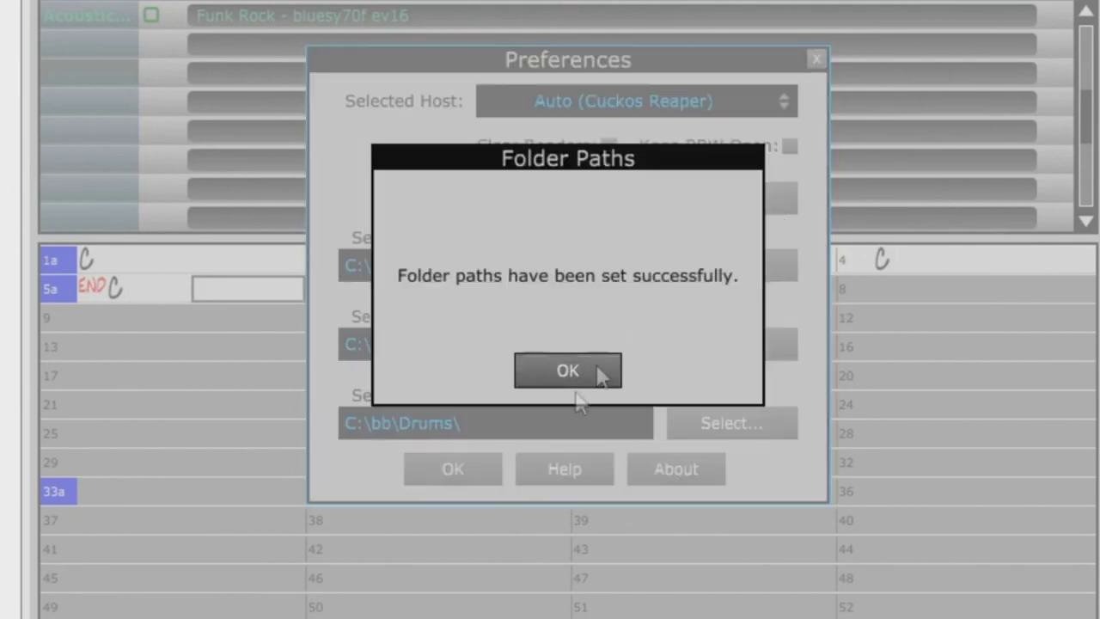
Acknowledge the plugin's folder path setup and examine the driver modes offered in Cakewalk's audio playback and recording preferences
left_click(570, 373)
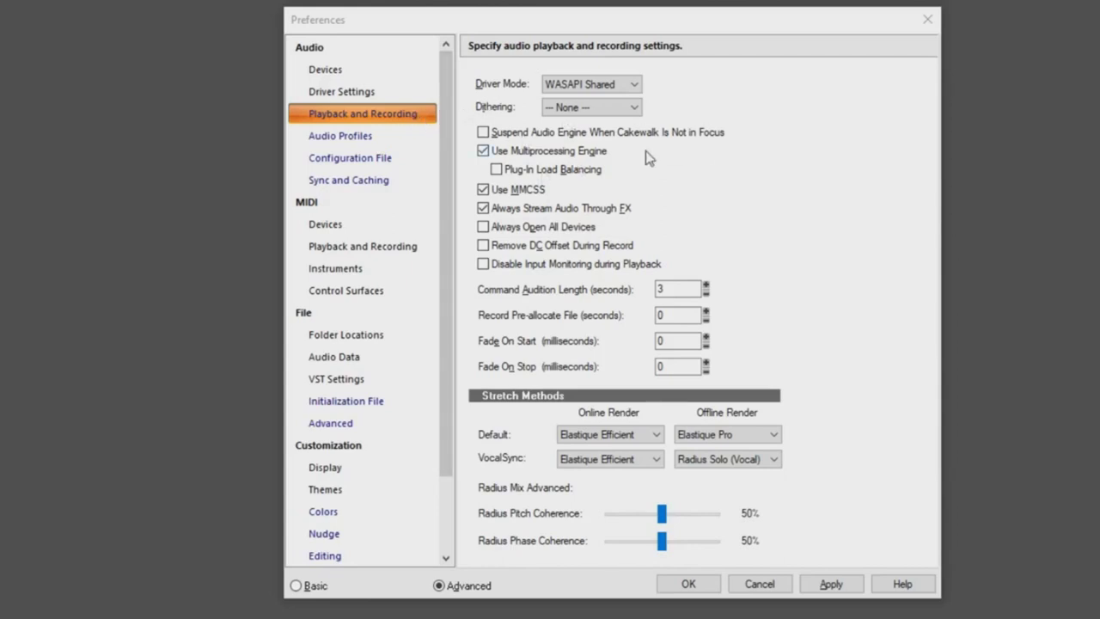
left_click(638, 84)
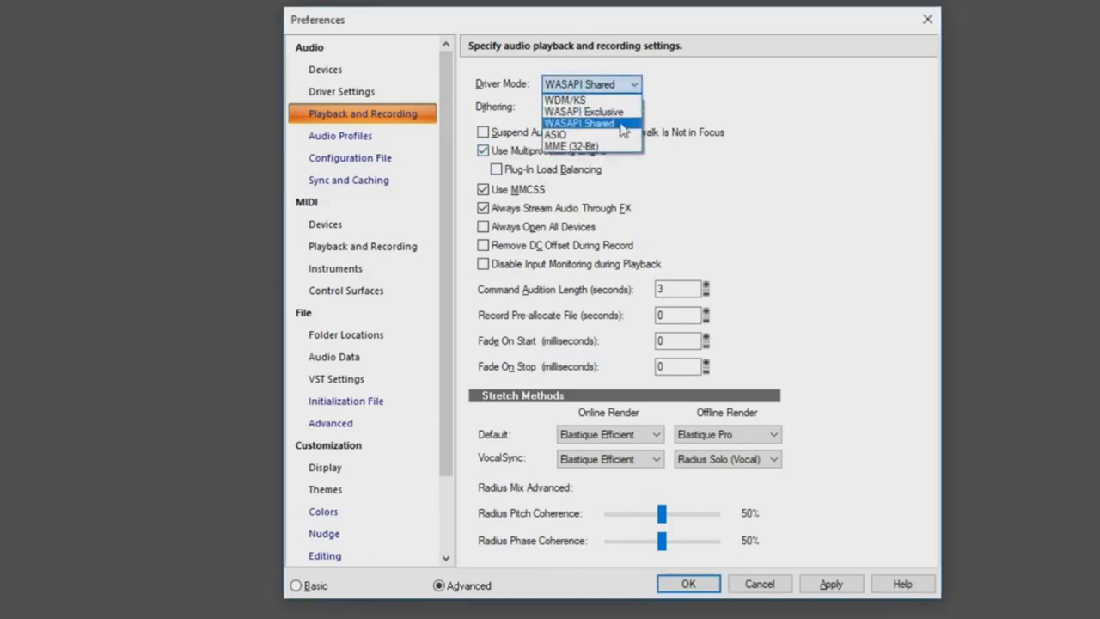
left_click(724, 112)
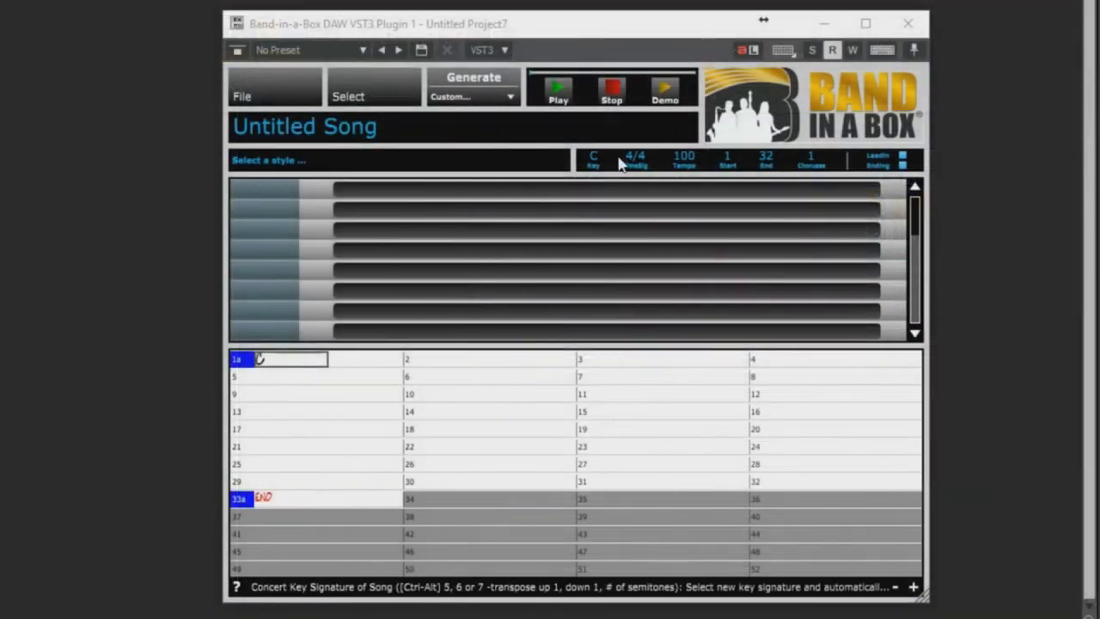
Set the song key to E and enter the chords E7, A7, E7 and A7 in bars 1, 2, 3 and 5
left_click(741, 257)
left_click(619, 304)
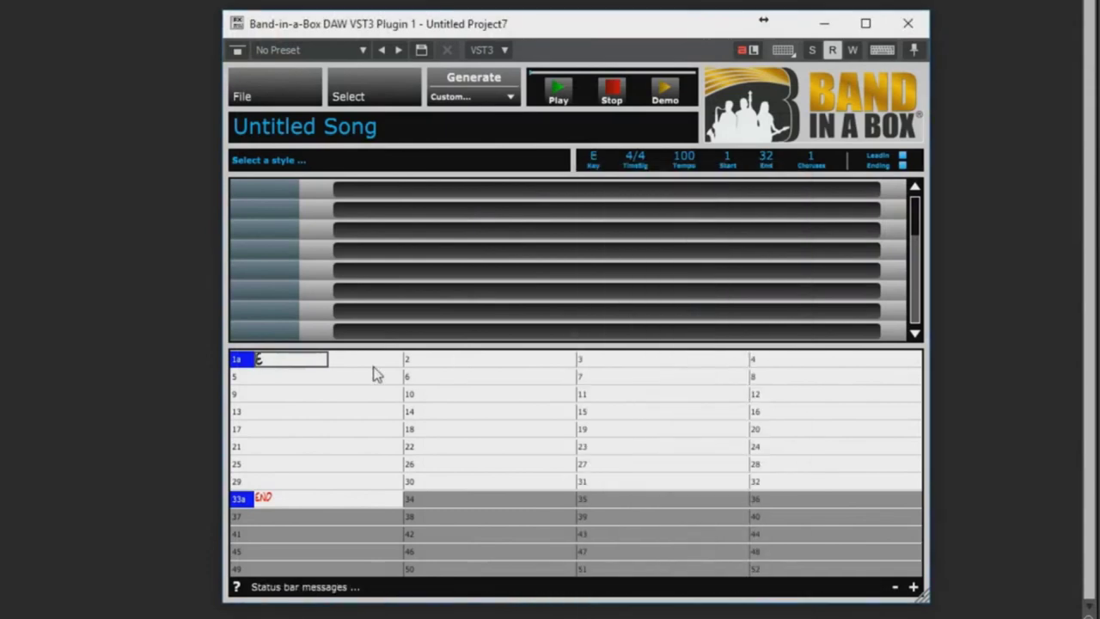
type("7")
key("Return")
type("A7")
key("Return")
type("E7")
key("comma")
key("Return")
key("Return")
key("Return")
type("A7")
key("Return")
key("Return")
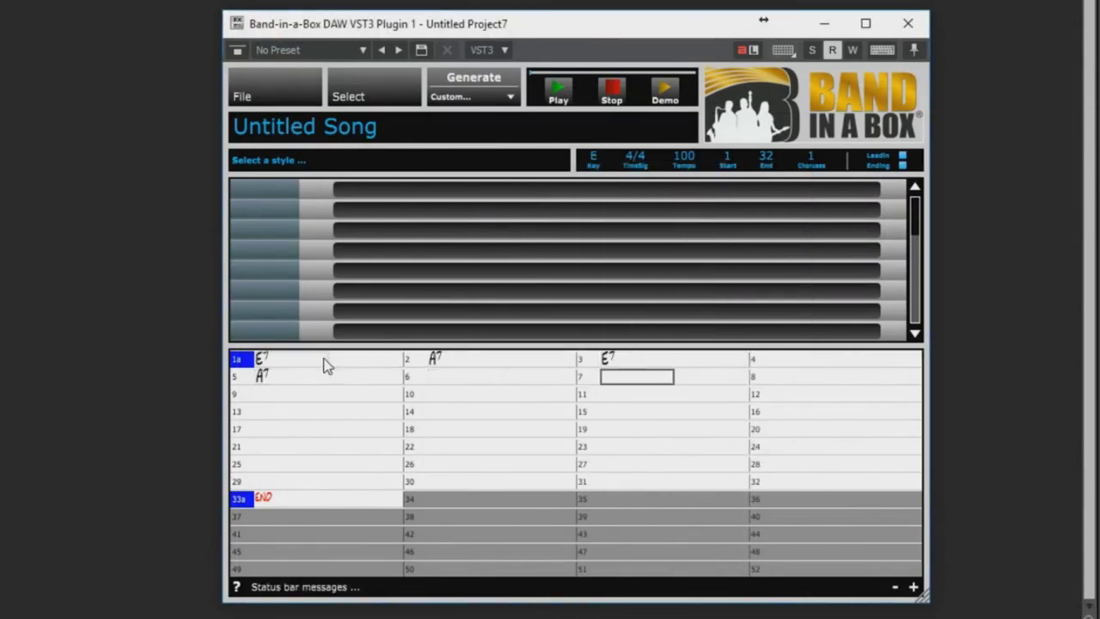
Enter E7 in bar 7, B7 in bar 9, A7 in bar 10, E7 in bar 11 and E in bar 13
key("Return")
key("Return")
type("B7")
key("Return")
key("Return")
type("A7")
key("Return")
key("Return")
type("E7")
key("Return")
key("Return")
key("Return")
key("Return")
type("E")
key("Return")
Set the end of the chorus to bar 12 and the number of choruses to 6
left_click(766, 156)
type("12")
key("Return")
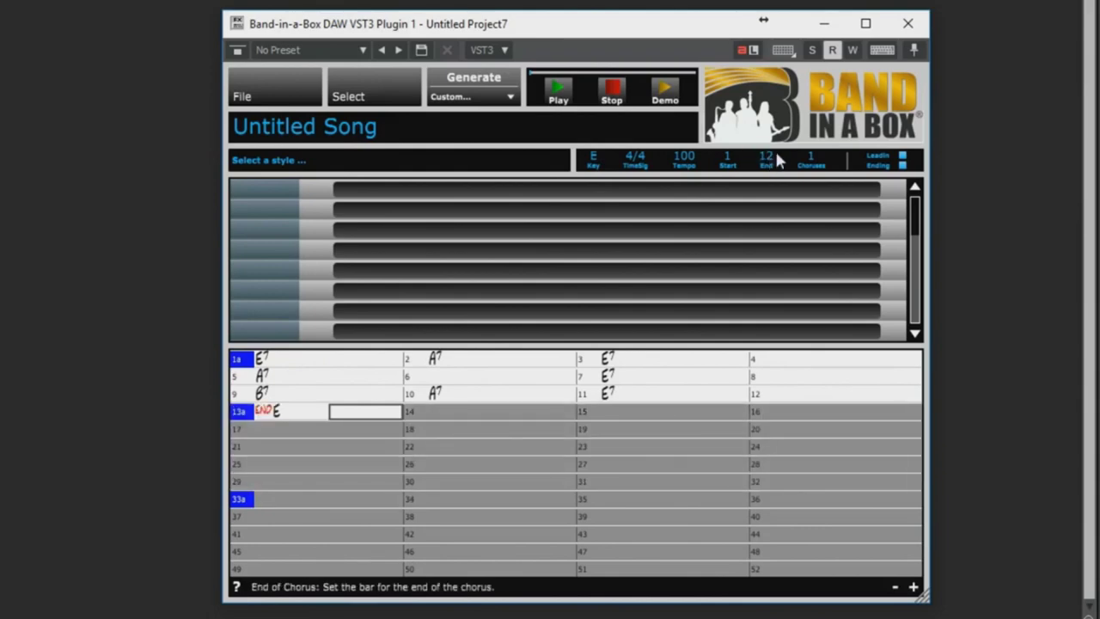
left_click(809, 155)
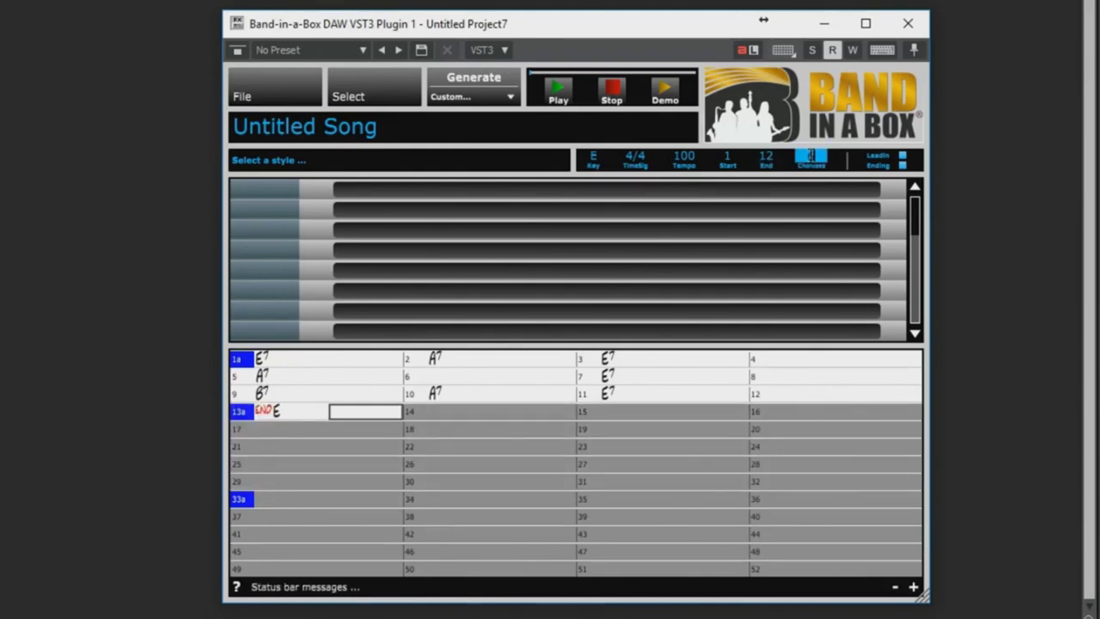
type("6")
key("Return")
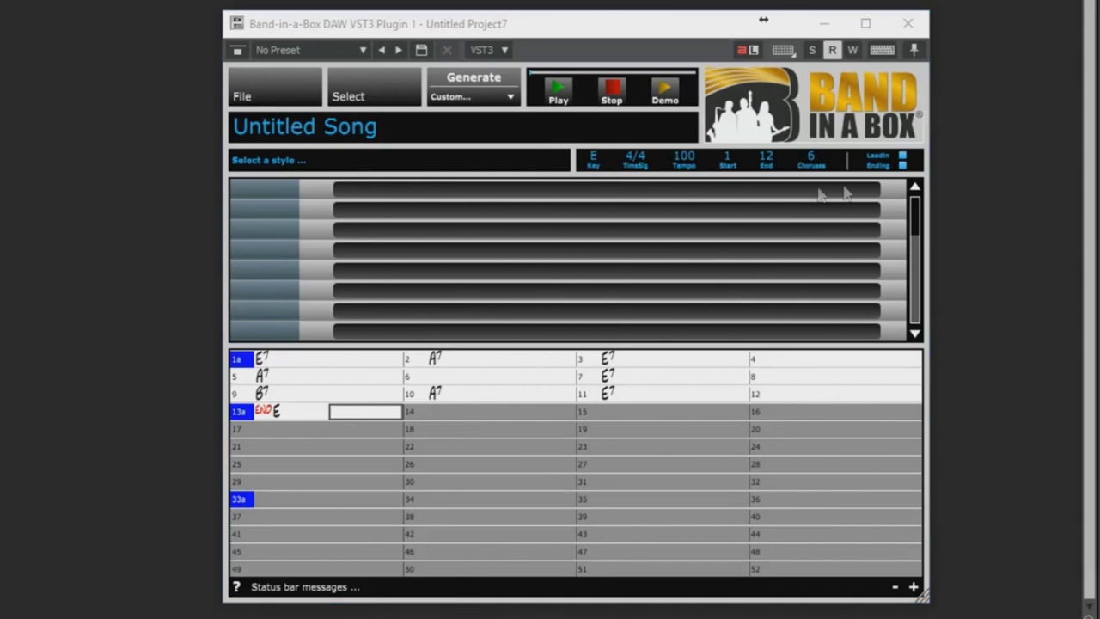
Filter the StylePicker to styles with the Blues/Rock electric guitar RealTracks artist found with the filter string "sol"
left_click(360, 99)
left_click(185, 149)
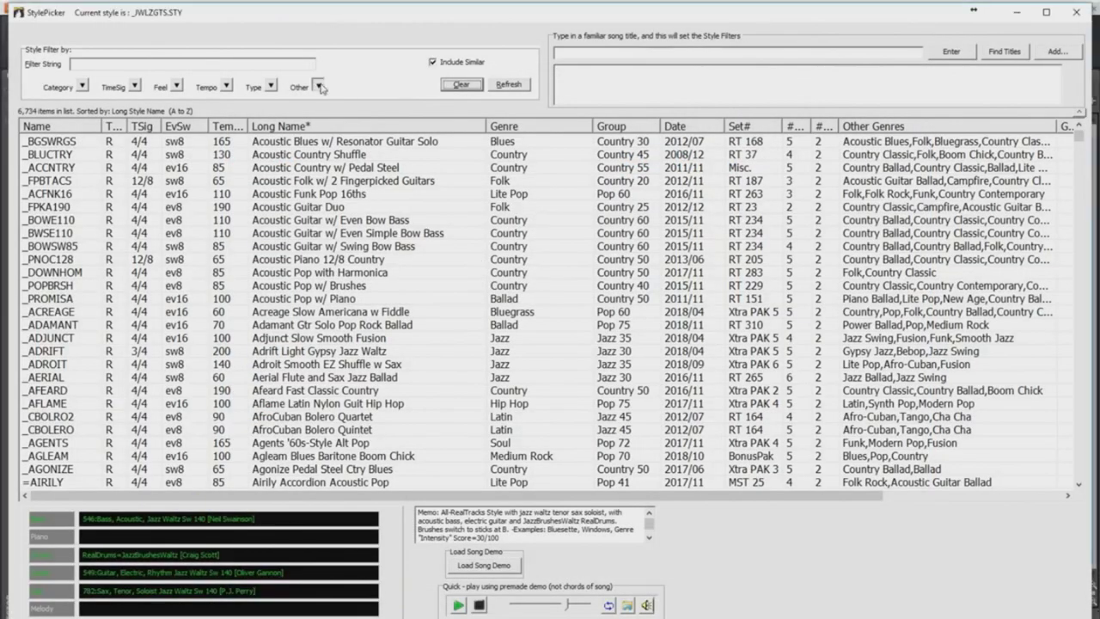
left_click(318, 86)
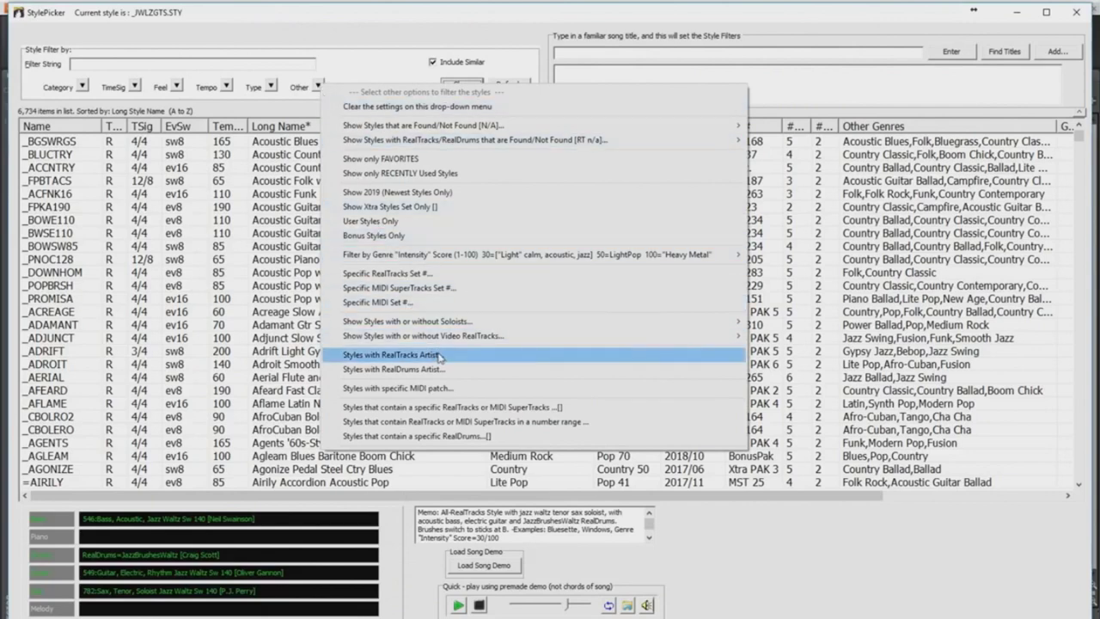
left_click(413, 354)
type("sol")
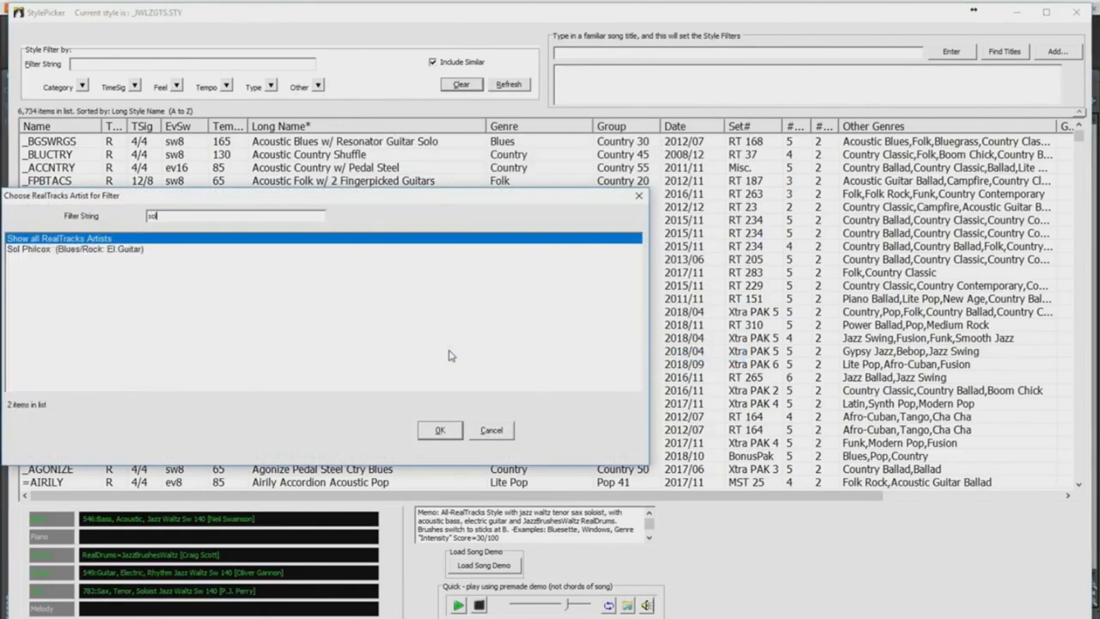
left_click(101, 251)
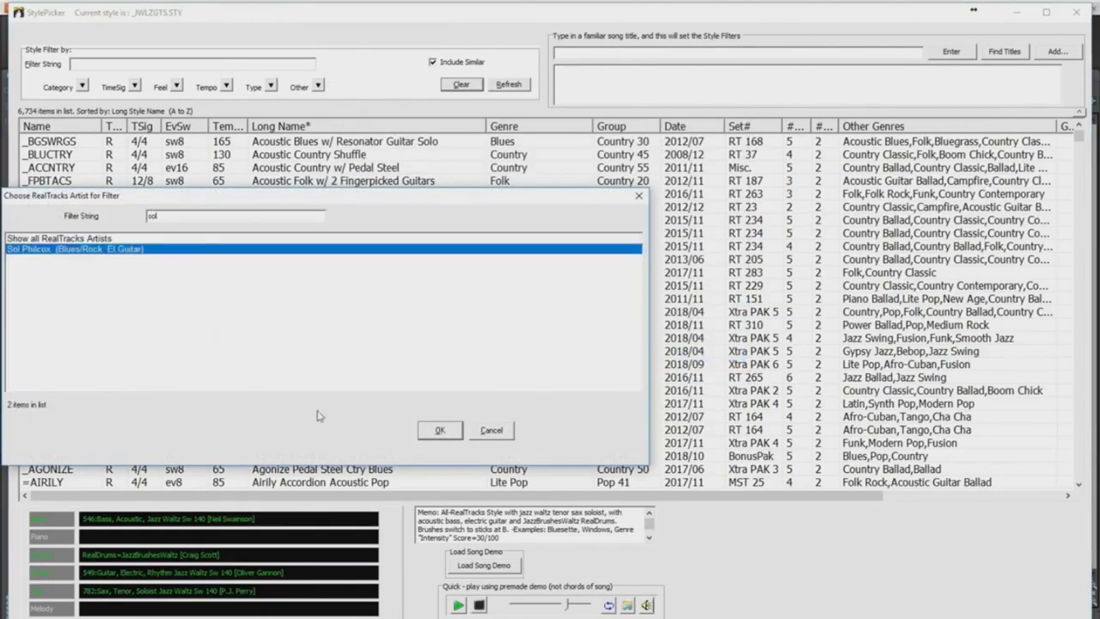
left_click(440, 430)
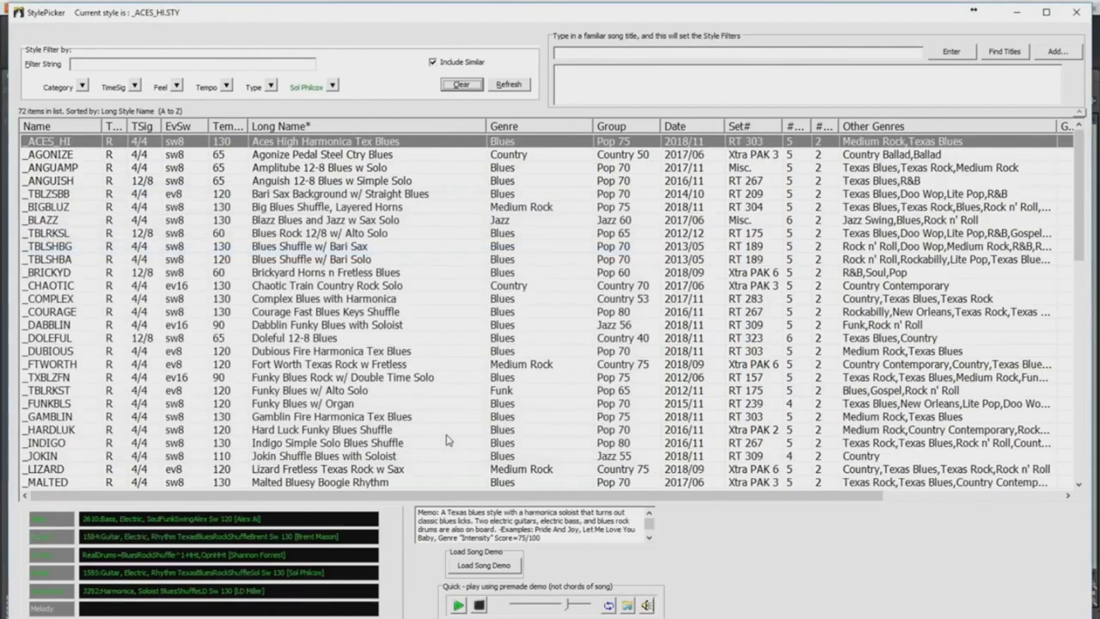
Sort the styles by newest date and audition the _TRINITY, _RACKMUP, _BIGBLUZ and _JOKIN styles
left_click(703, 129)
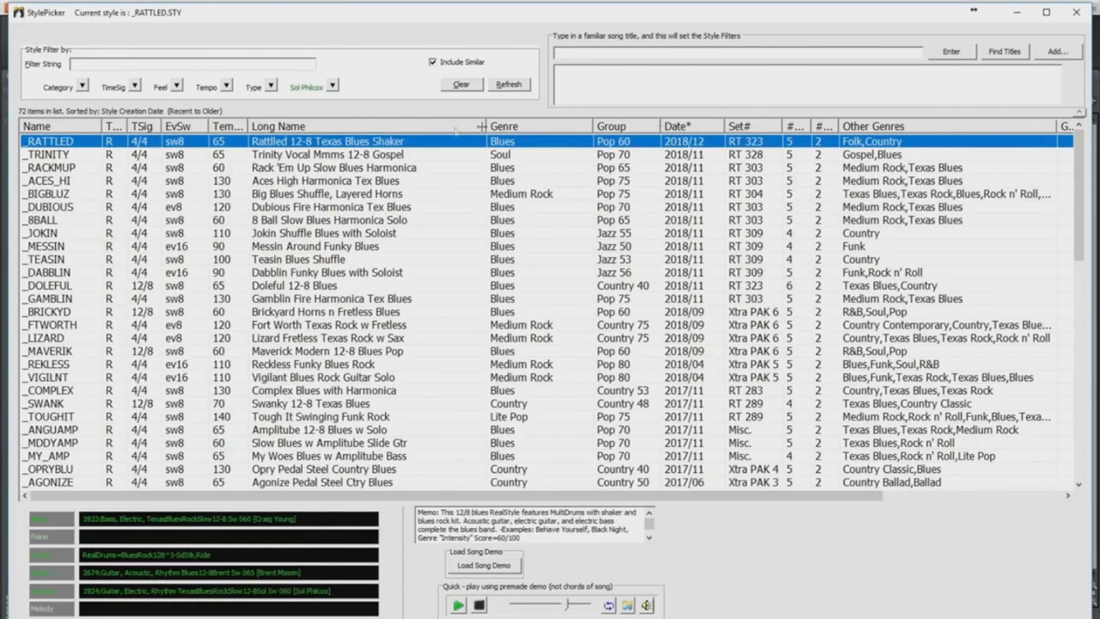
double_click(322, 155)
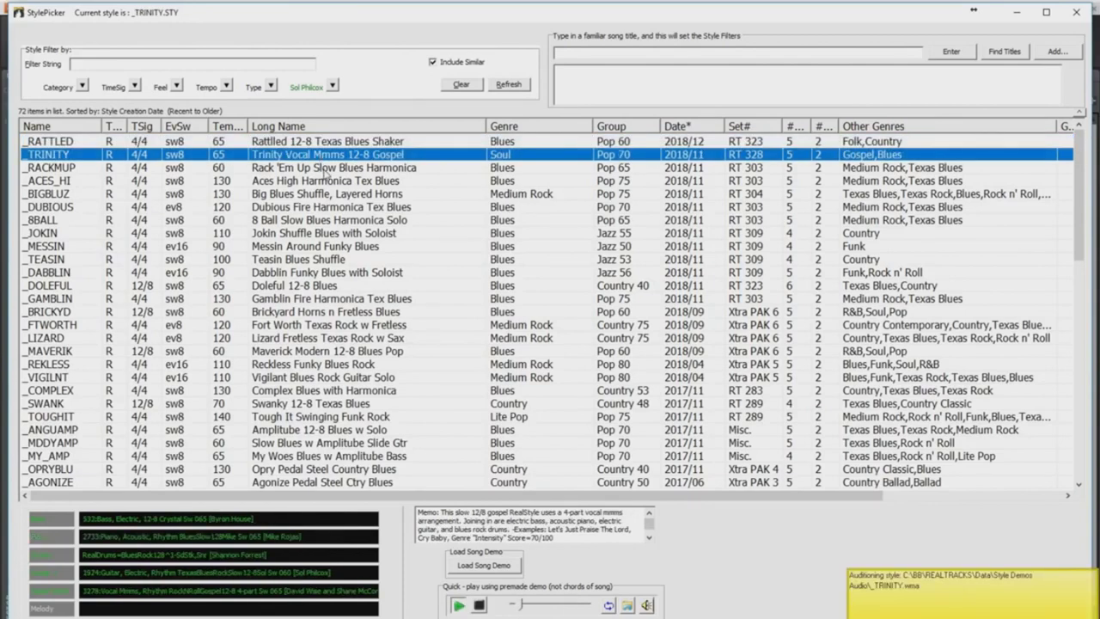
double_click(325, 170)
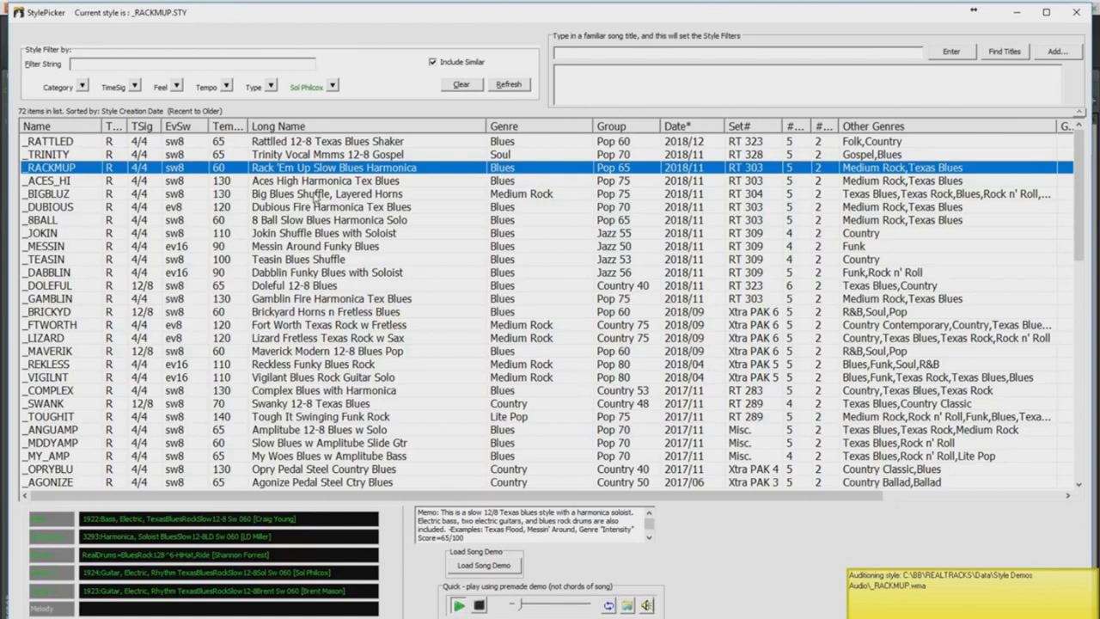
double_click(317, 195)
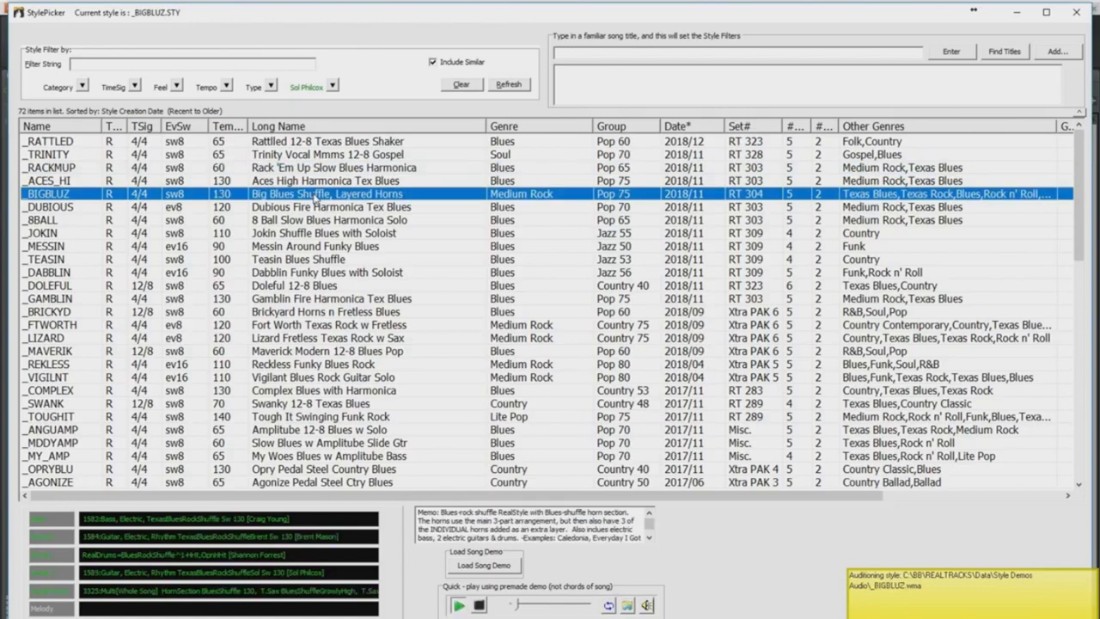
double_click(305, 233)
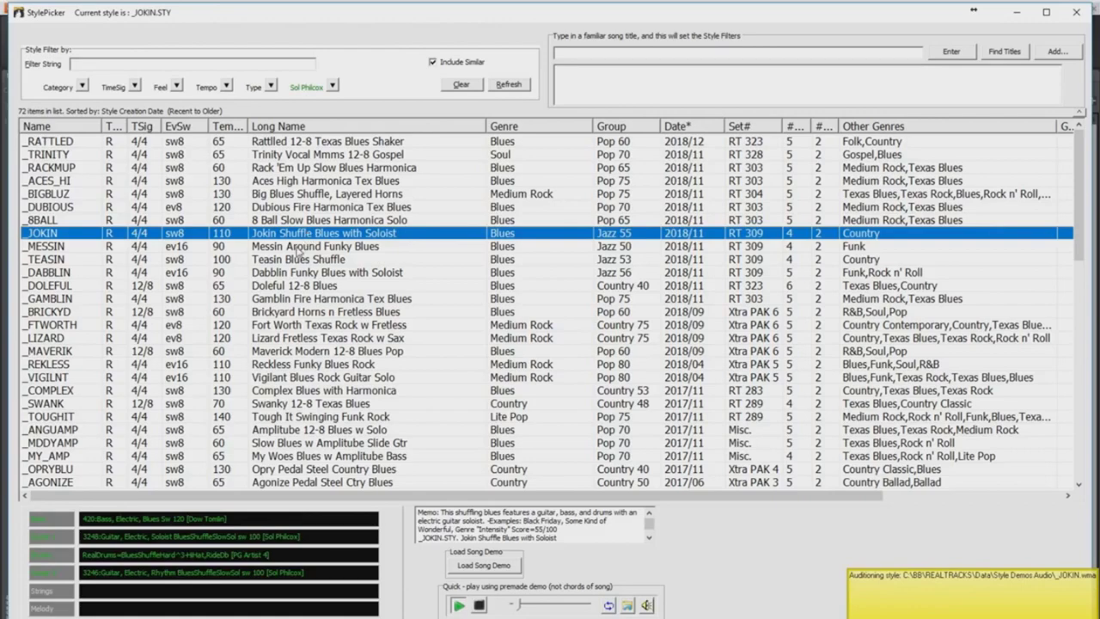
Audition the Messin Around Funky Blues style and load it into the song
double_click(300, 247)
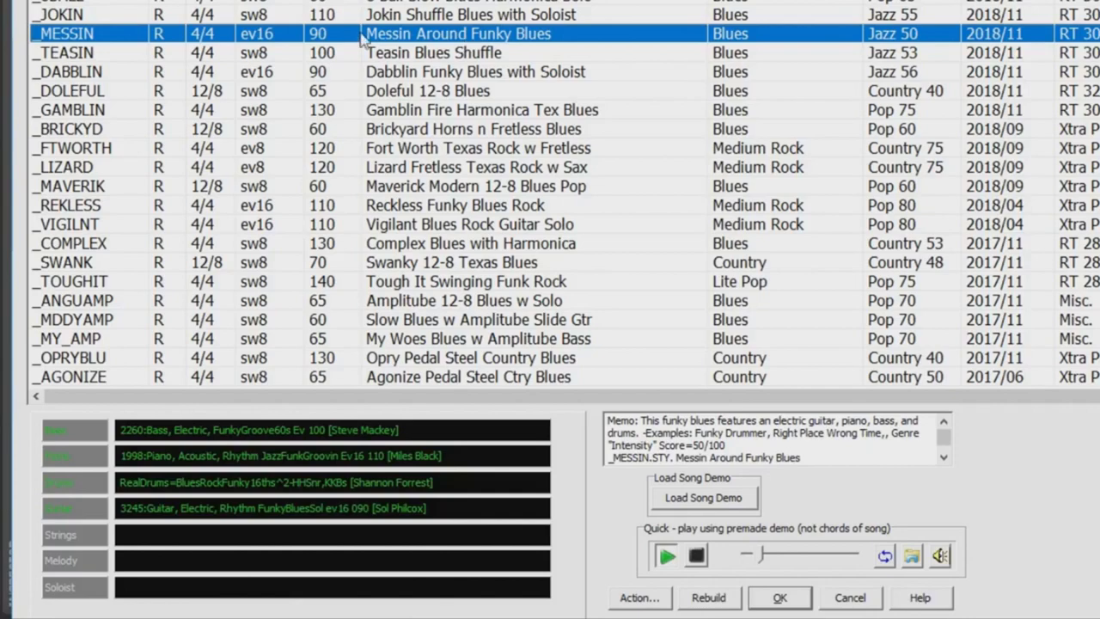
left_click(779, 597)
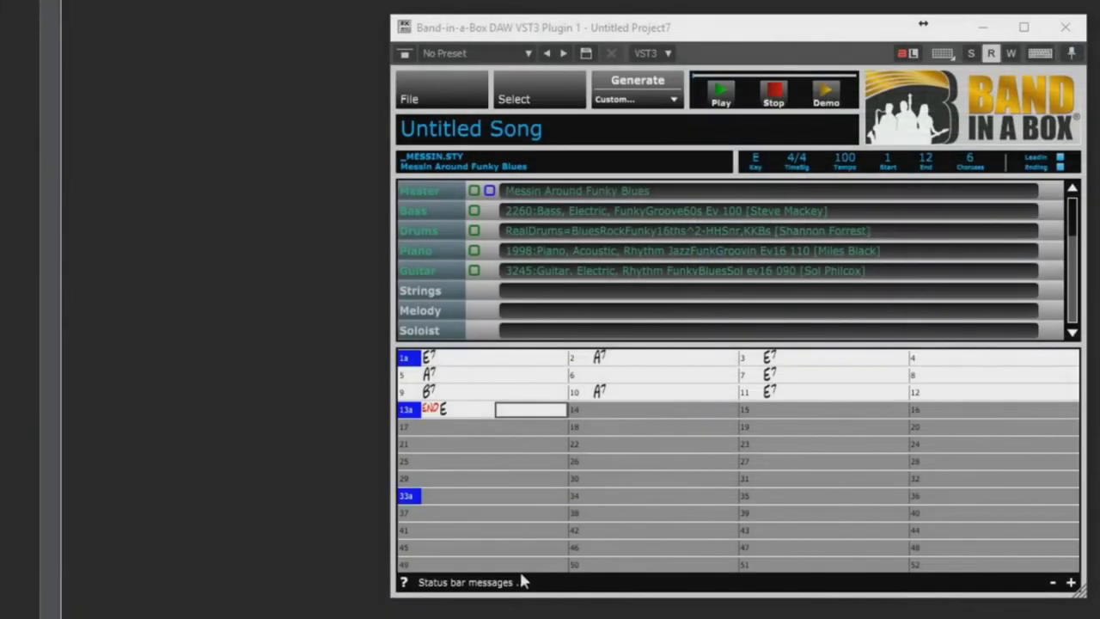
Generate the song's tracks and import them all from the Master track into the Cakewalk project as individual audio tracks
left_click(642, 82)
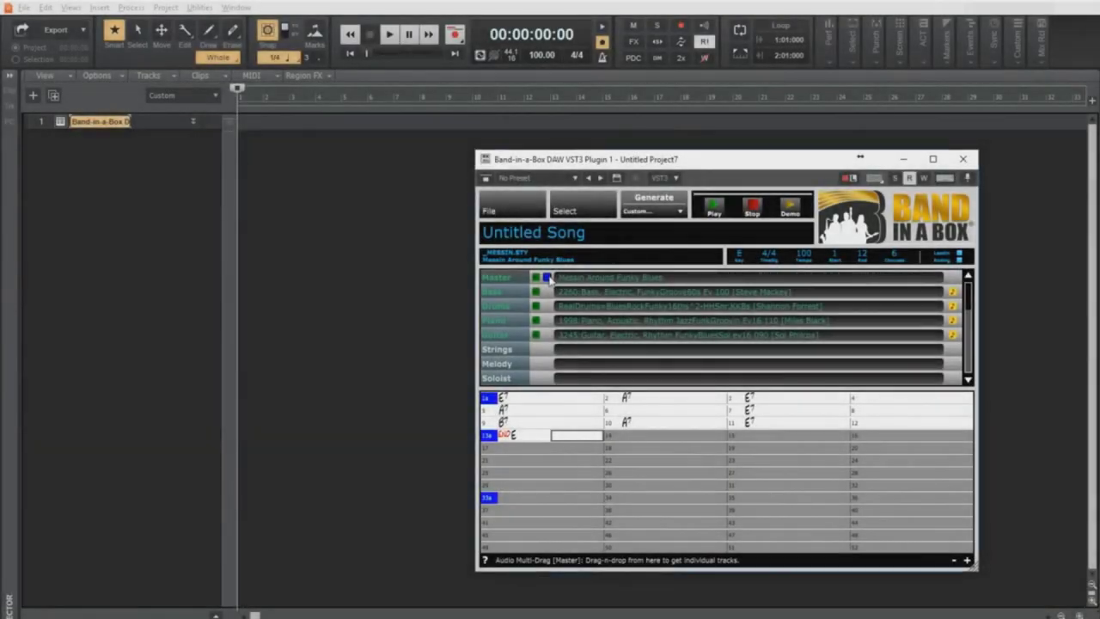
left_click_drag(547, 279, 94, 157)
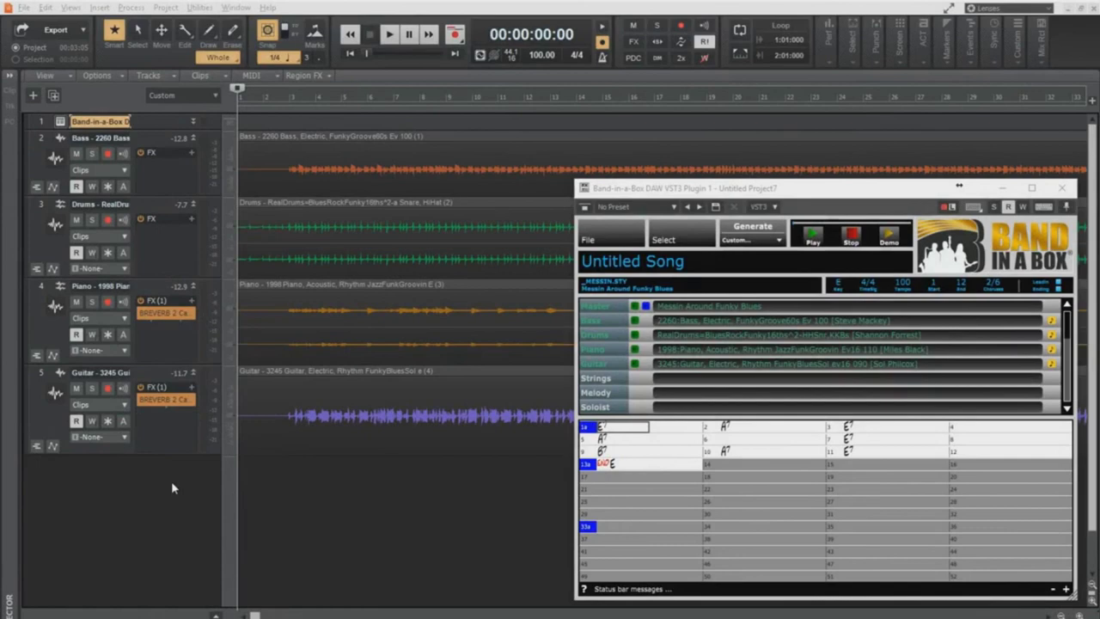
Insert an SI-Electric Piano instrument track below the guitar track and place the plugin's generated piano MIDI part on it
right_click(171, 480)
left_click(216, 355)
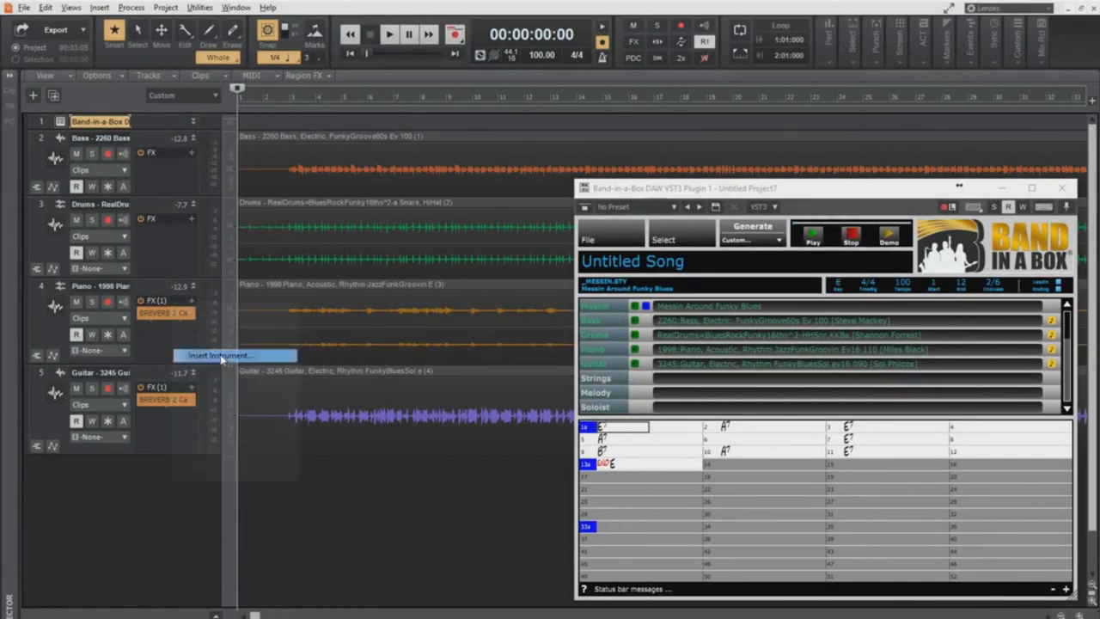
left_click(199, 63)
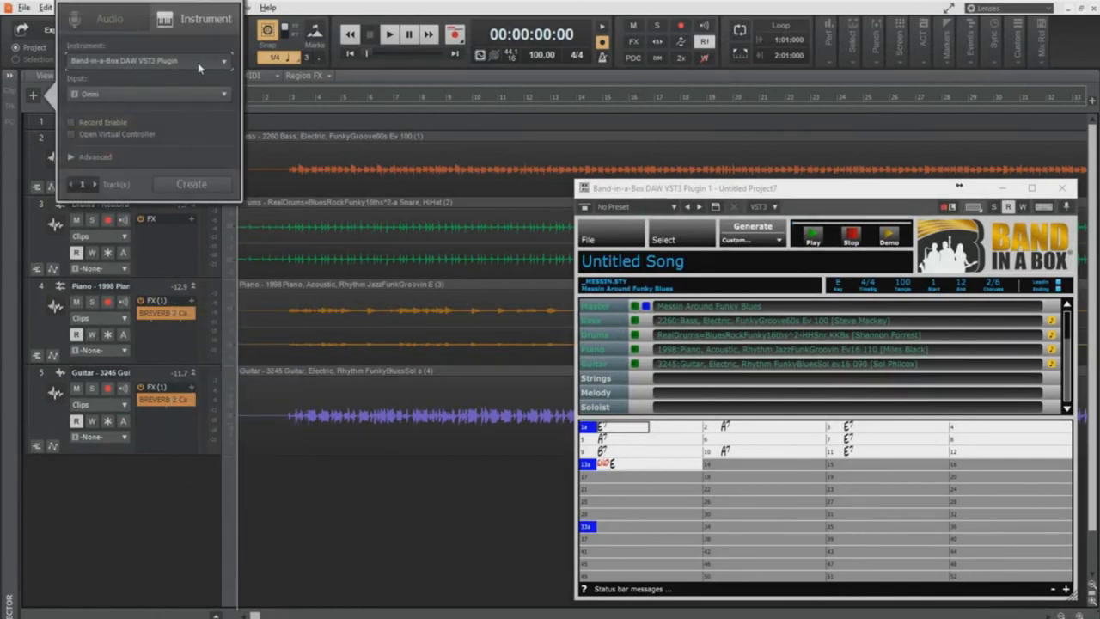
mouse_move(186, 190)
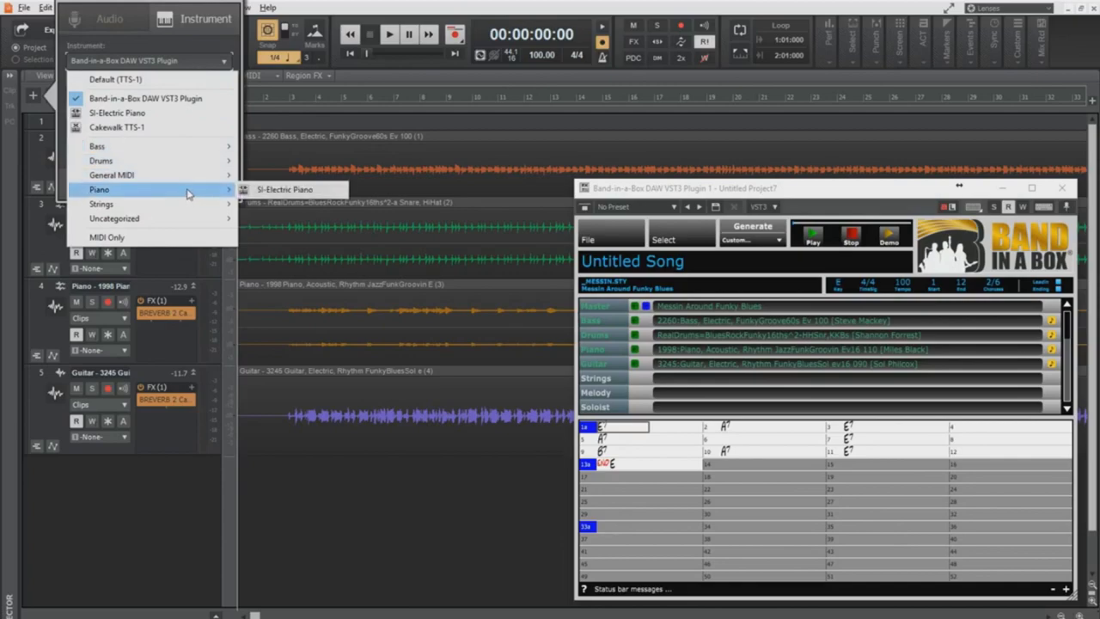
left_click(324, 195)
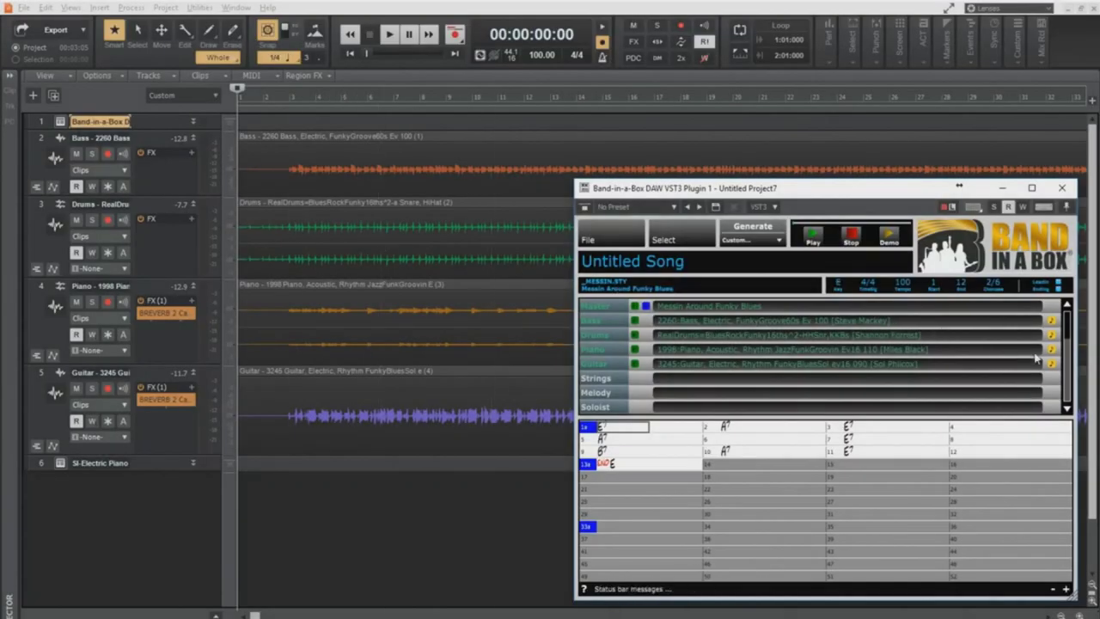
left_click_drag(1052, 352, 212, 548)
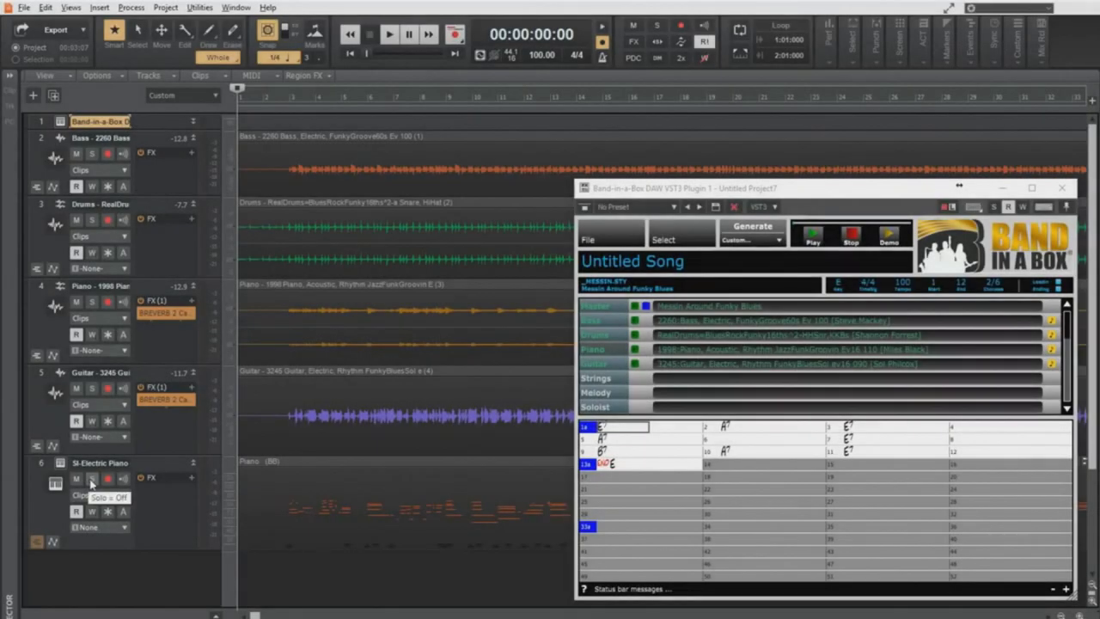
Solo the SI-Electric Piano track, play it from about bar 2, and adjust the instrument's Drive depth during playback
left_click(92, 478)
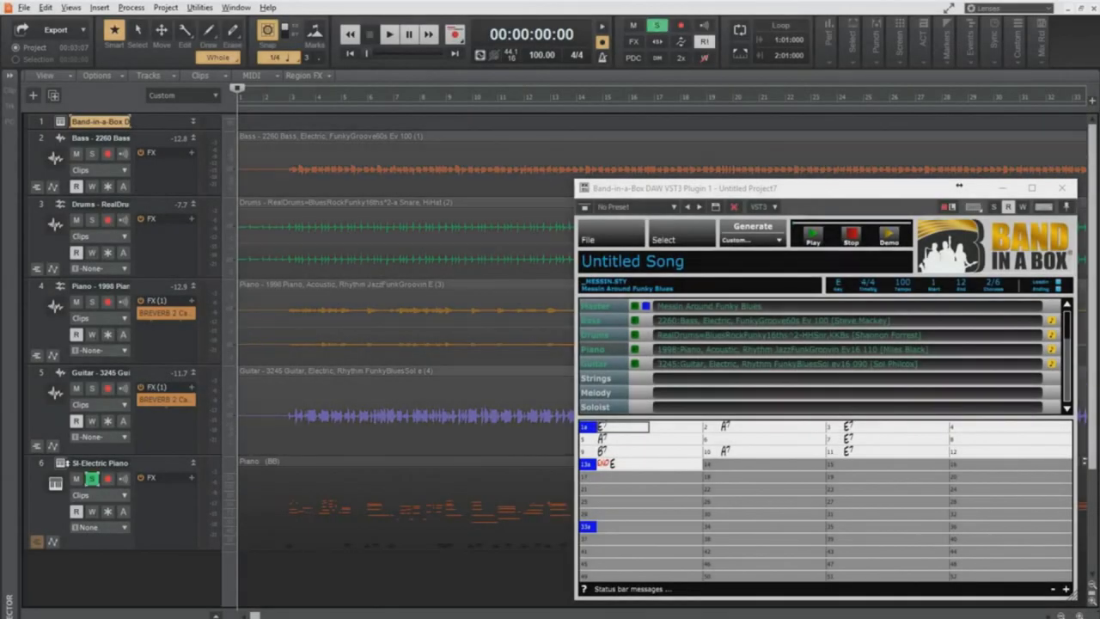
left_click(60, 464)
left_click(284, 490)
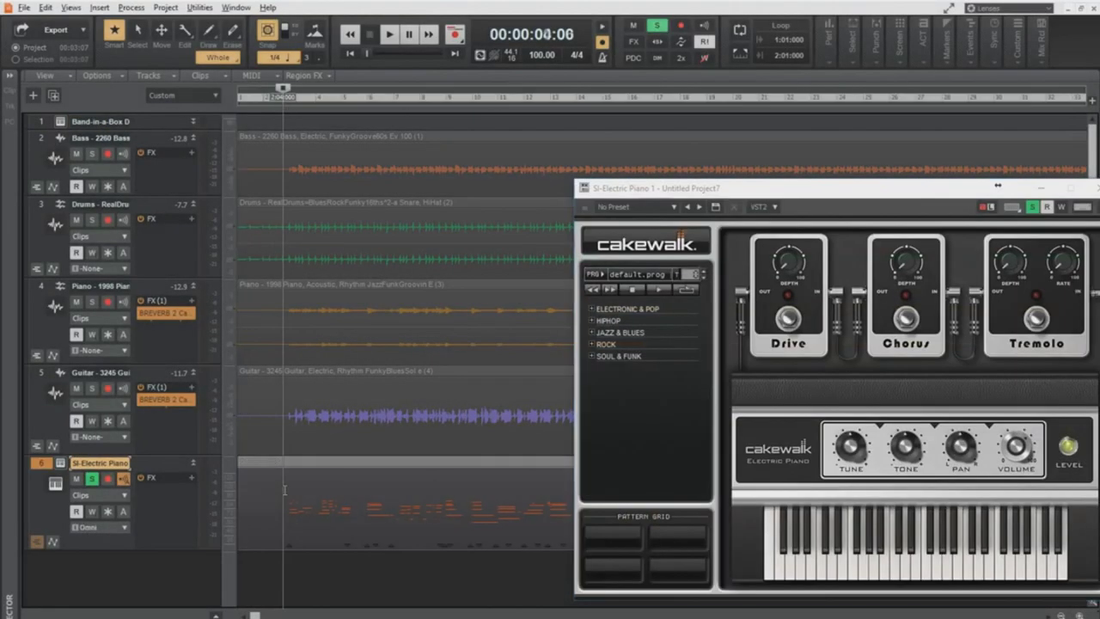
key("space")
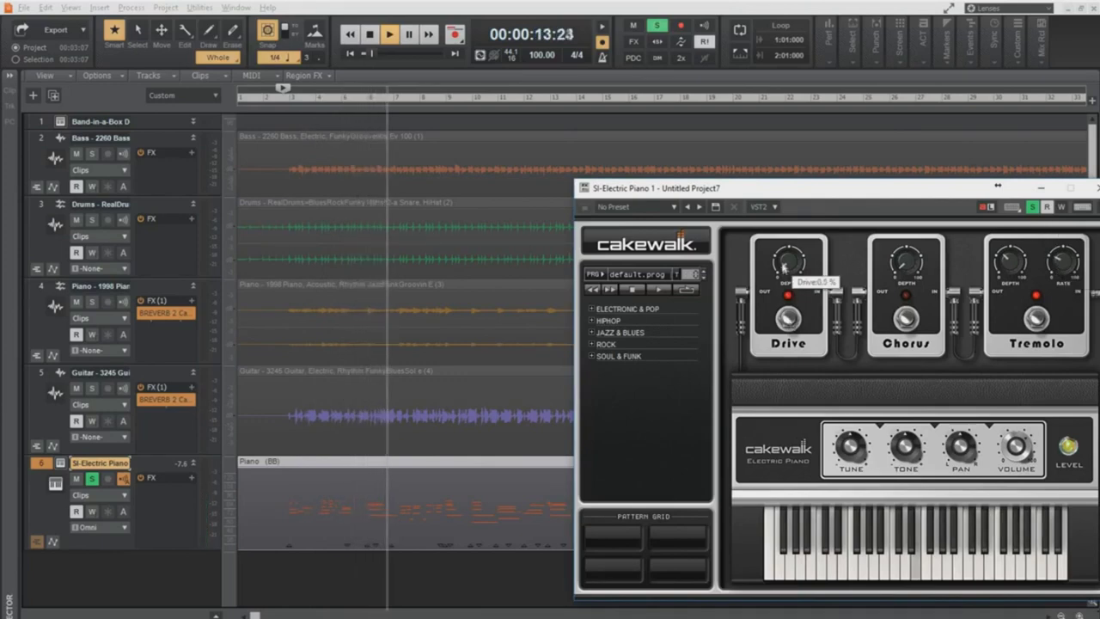
left_click_drag(779, 258, 778, 243)
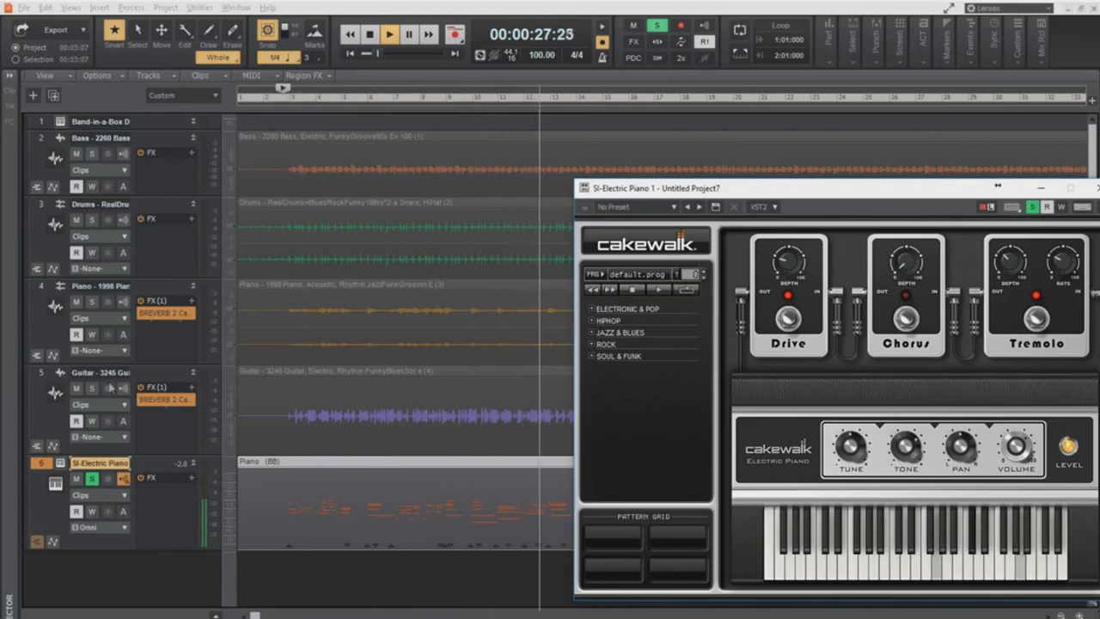
Mute the audio piano track and unsolo the SI-Electric Piano track to hear it with the other tracks
left_click(77, 301)
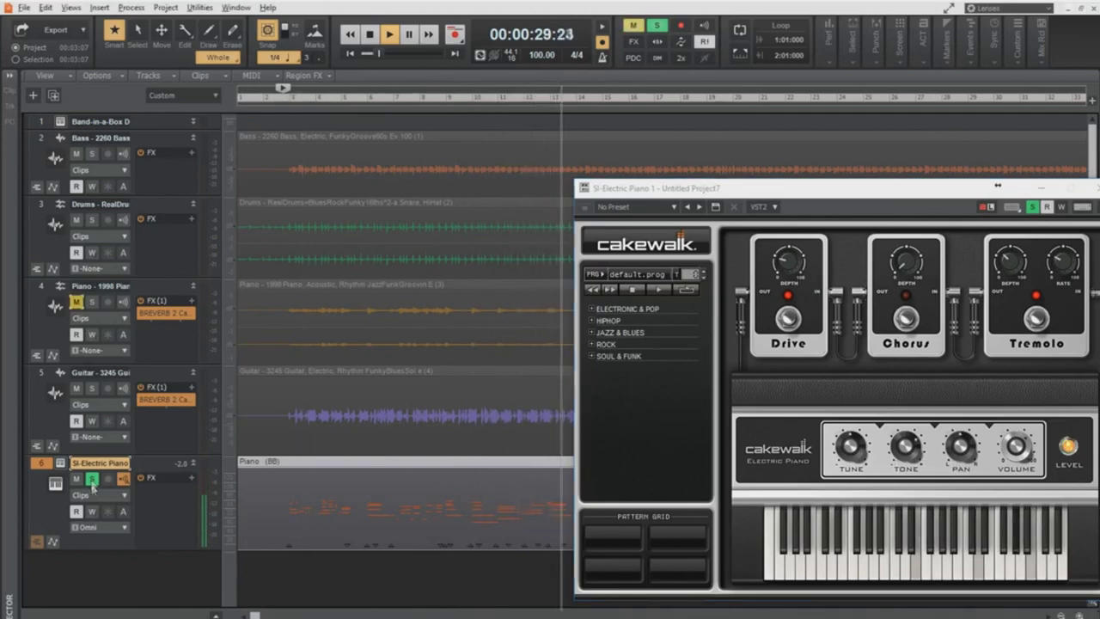
left_click(92, 480)
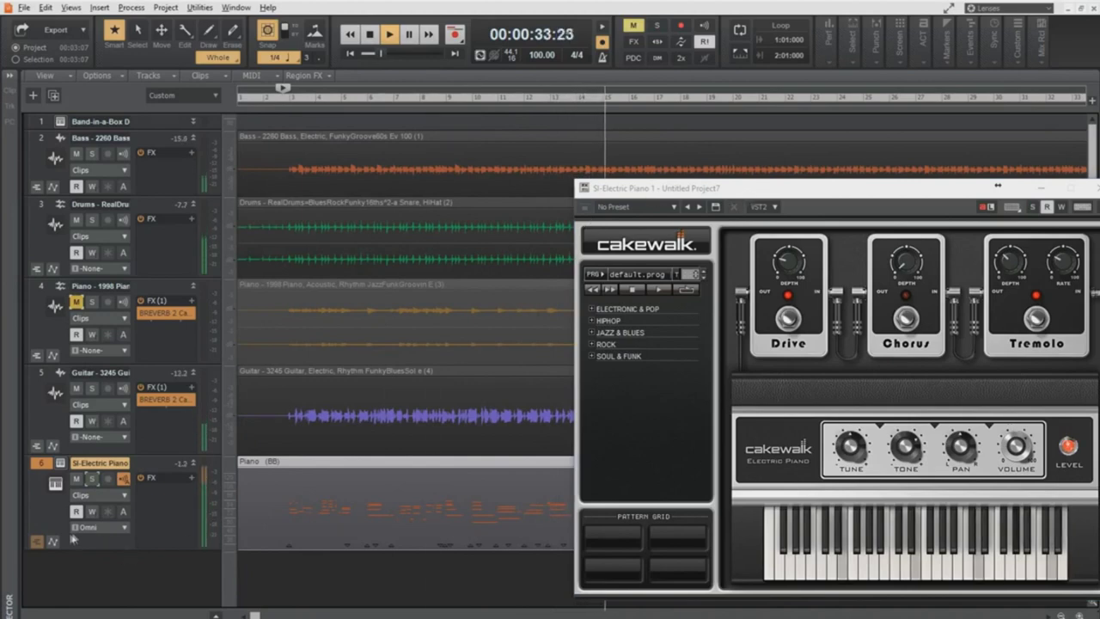
Lower the SI-Electric Piano track's volume envelope to about -8 dB in its automation lane and close the instrument window
left_click(53, 541)
left_click_drag(310, 560, 311, 568)
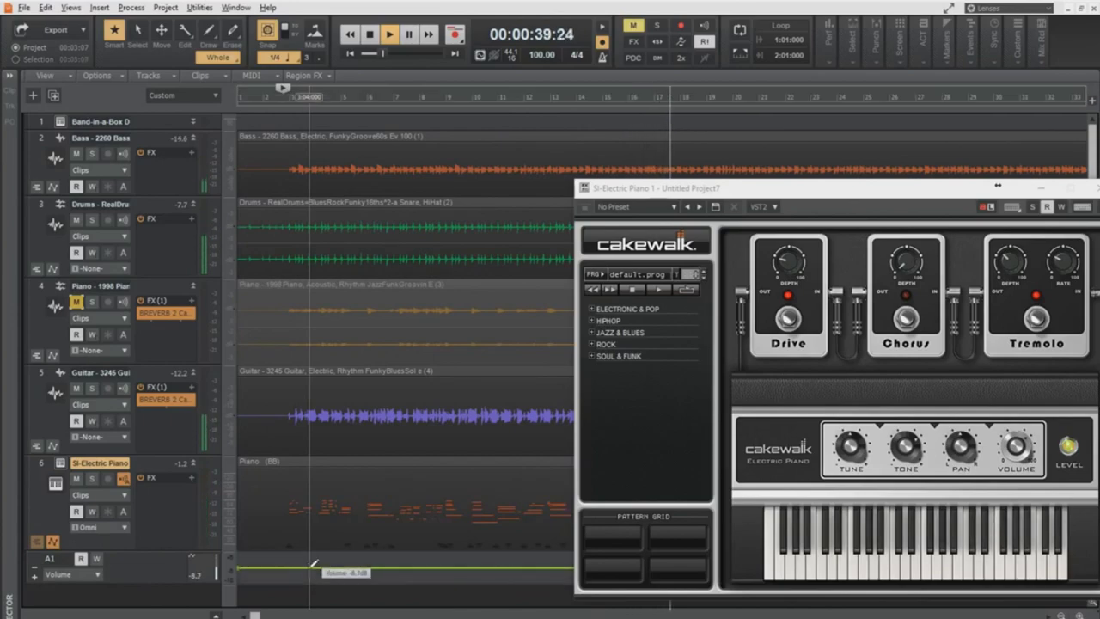
left_click_drag(952, 200, 617, 163)
left_click(781, 163)
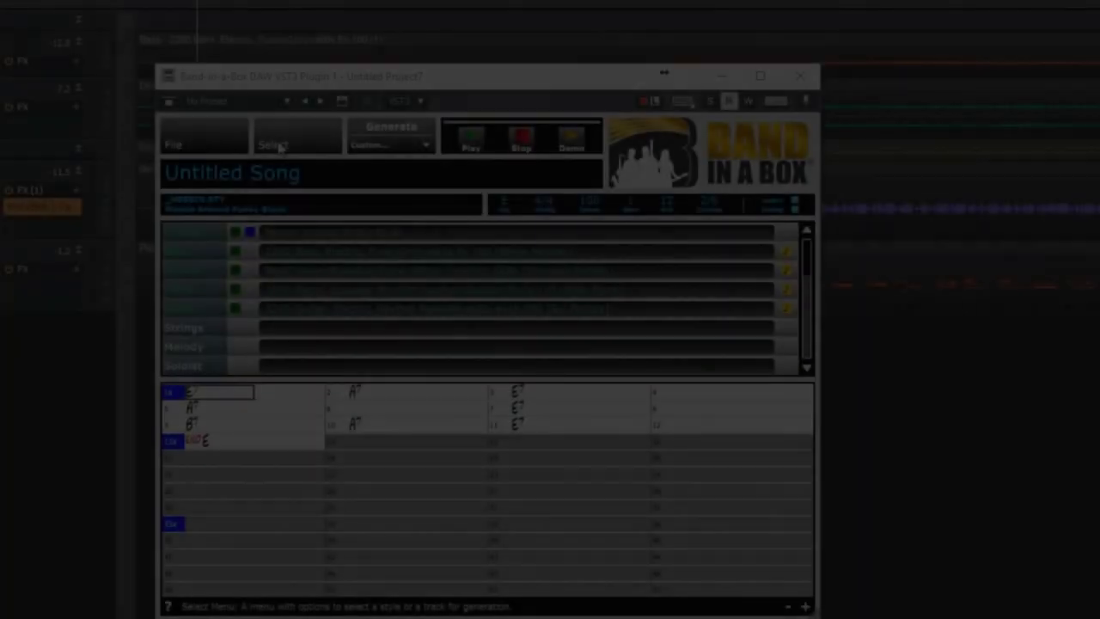
Open the loop selection and filter the available loops by "hip hop drum ev"
left_click(281, 143)
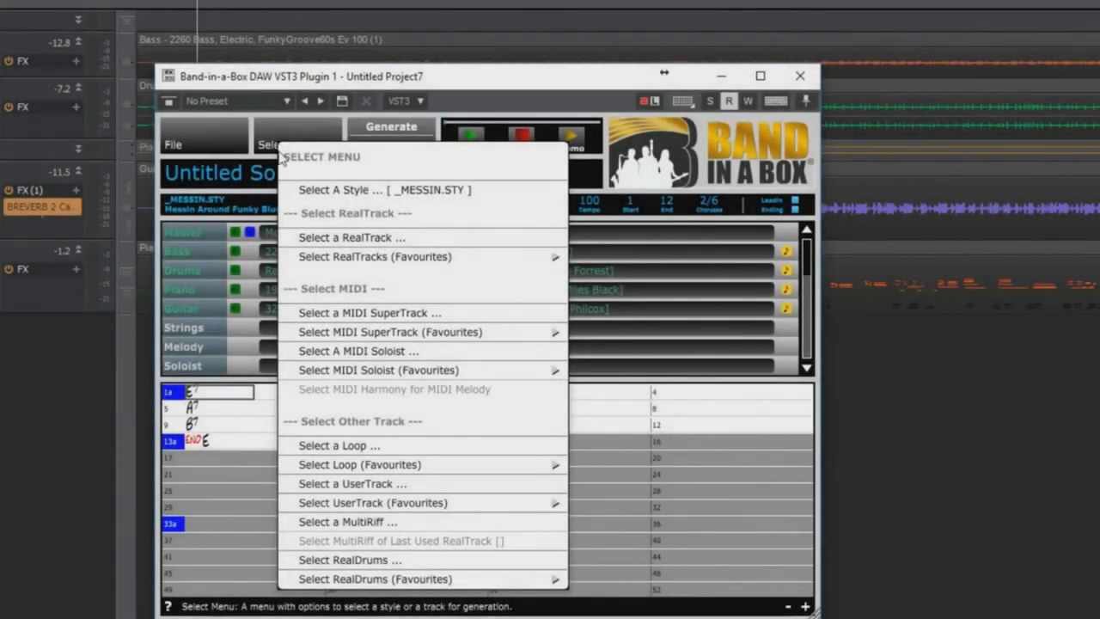
left_click(437, 447)
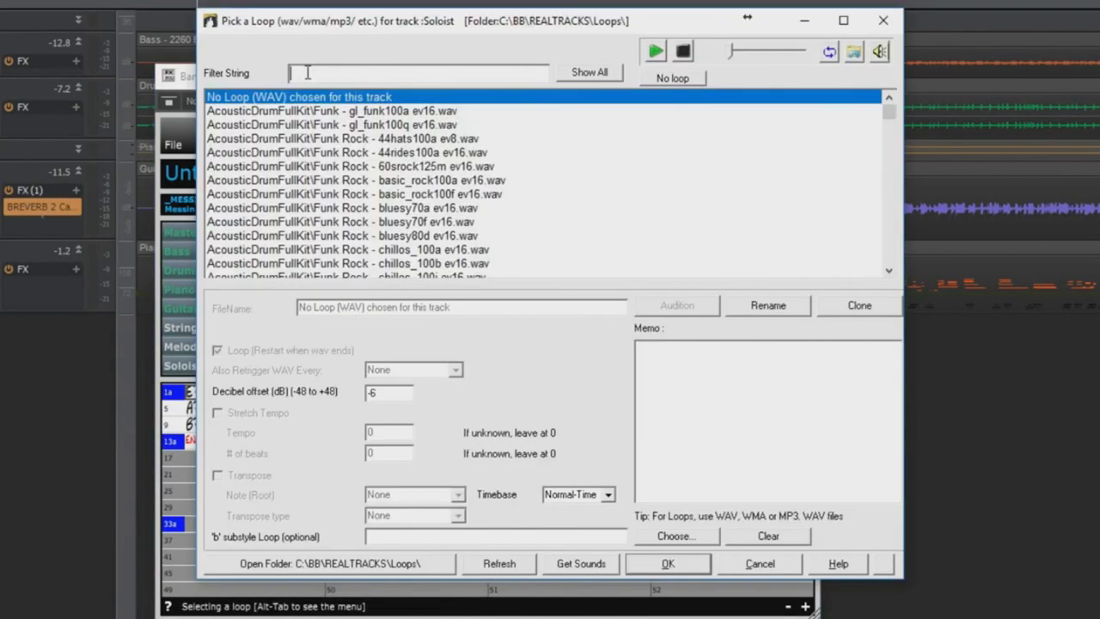
type("hip hop d")
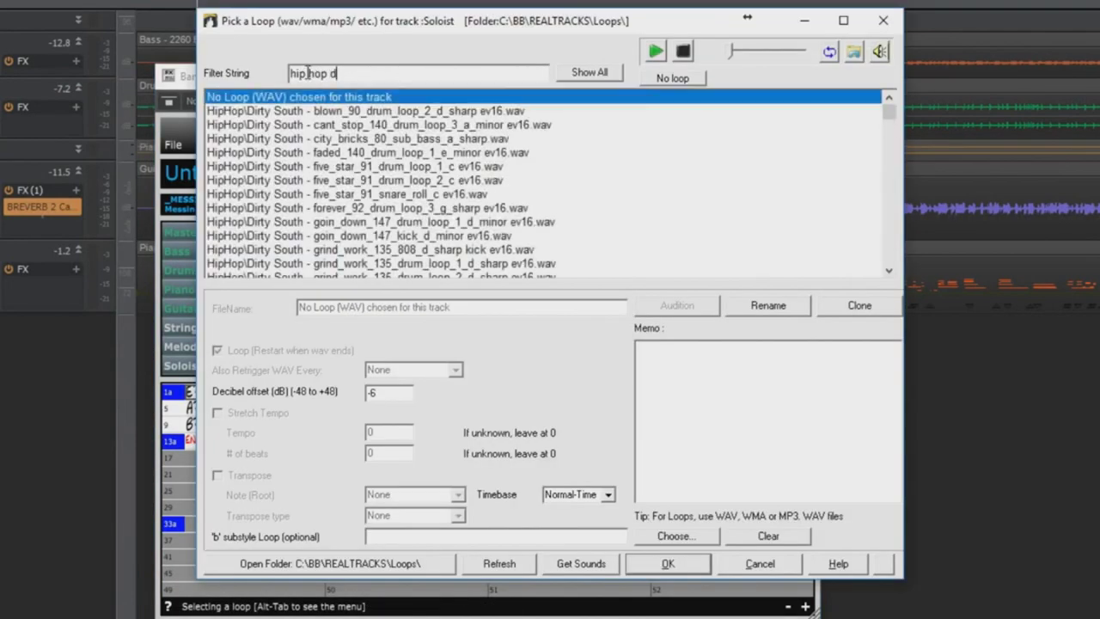
type("rum ev")
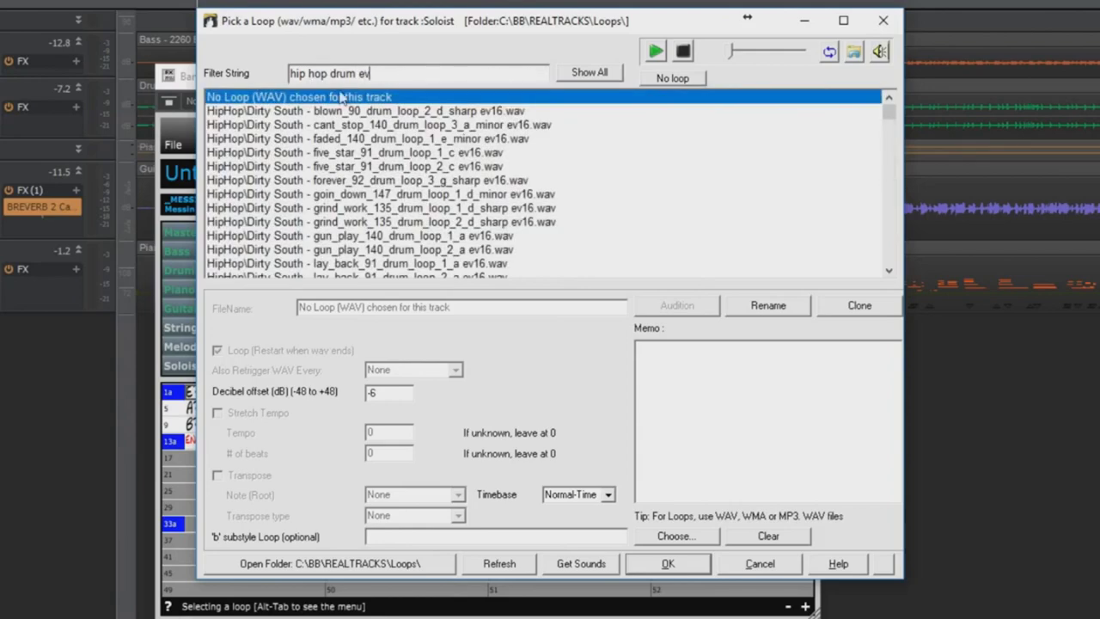
Audition several hip hop drum loops and choose "HipHop\Old School - concrete_90_a drums ev16.wav" for the song
left_click(393, 111)
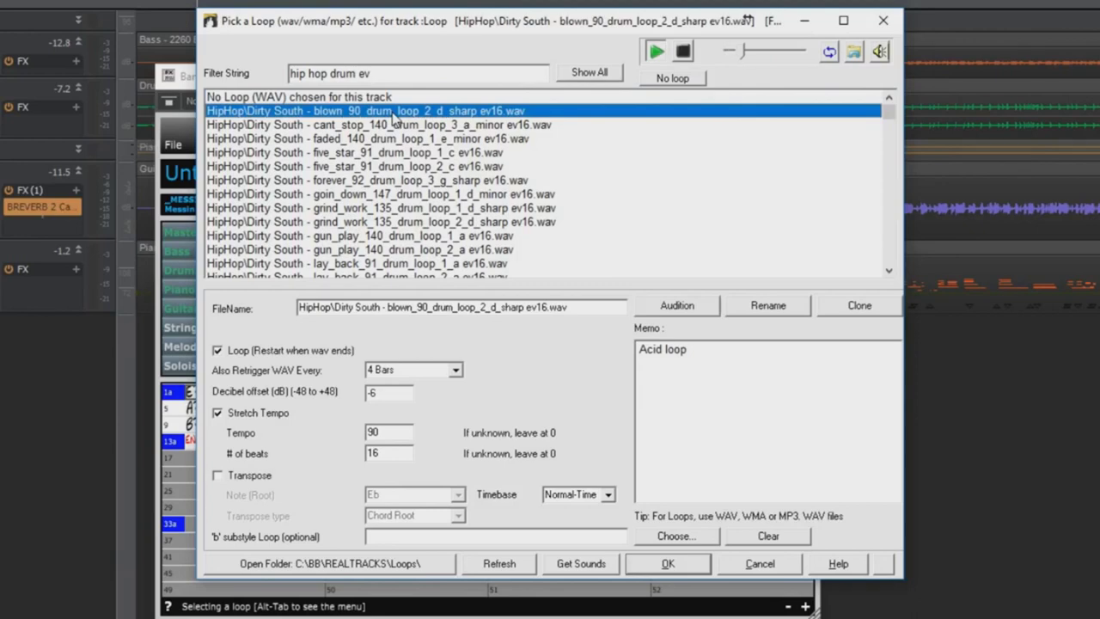
left_click(420, 155)
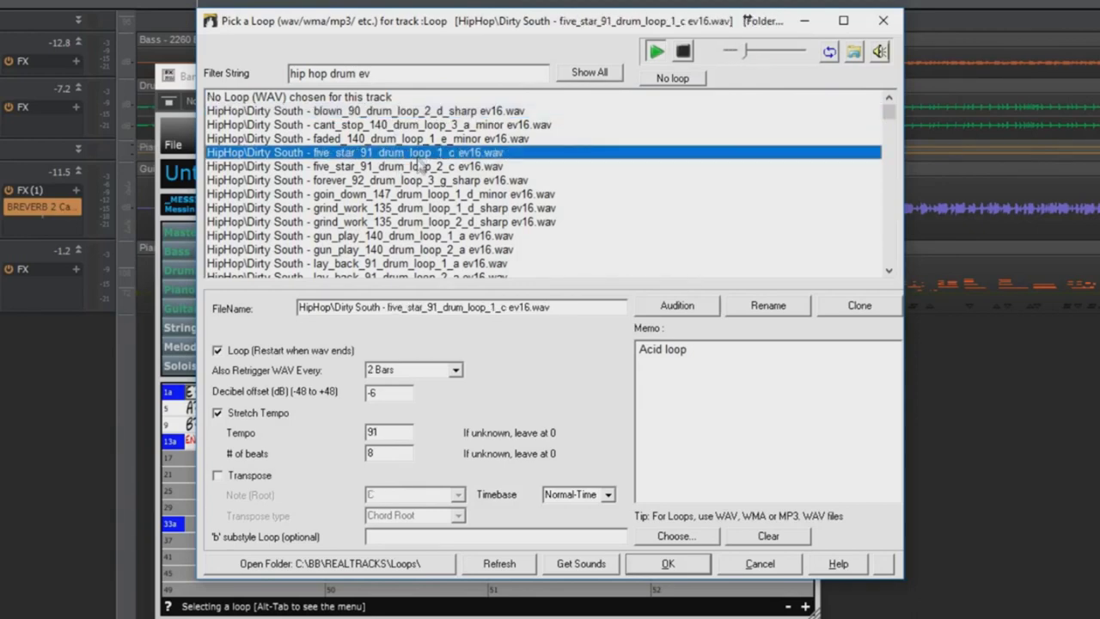
scroll(410, 225, "down", 6)
scroll(404, 233, "down", 1)
left_click(423, 196)
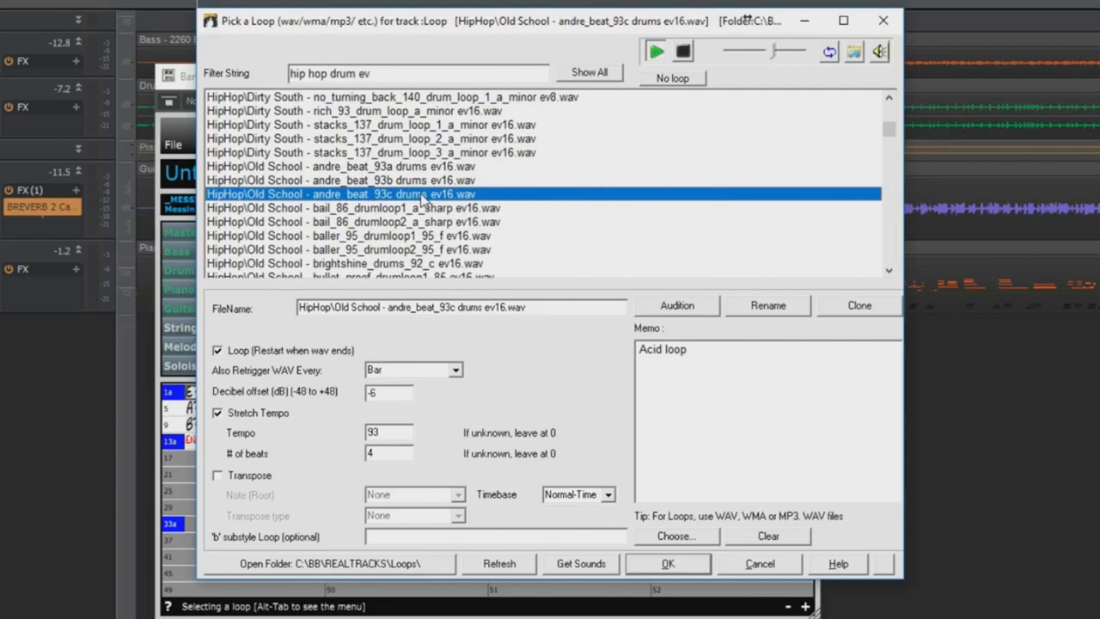
scroll(423, 198, "down", 3)
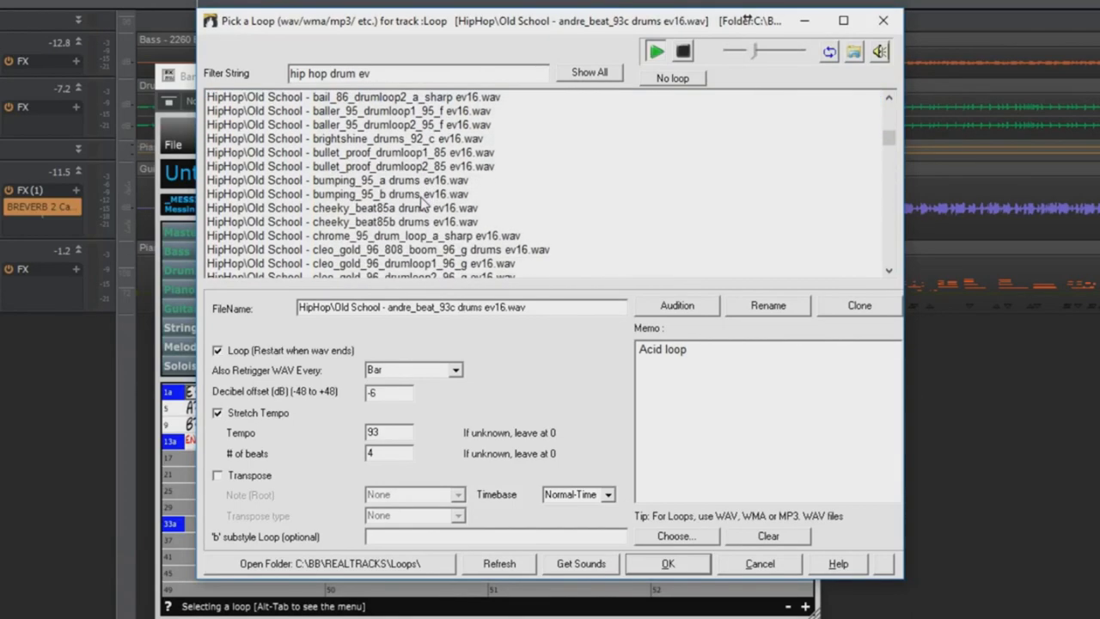
left_click(415, 182)
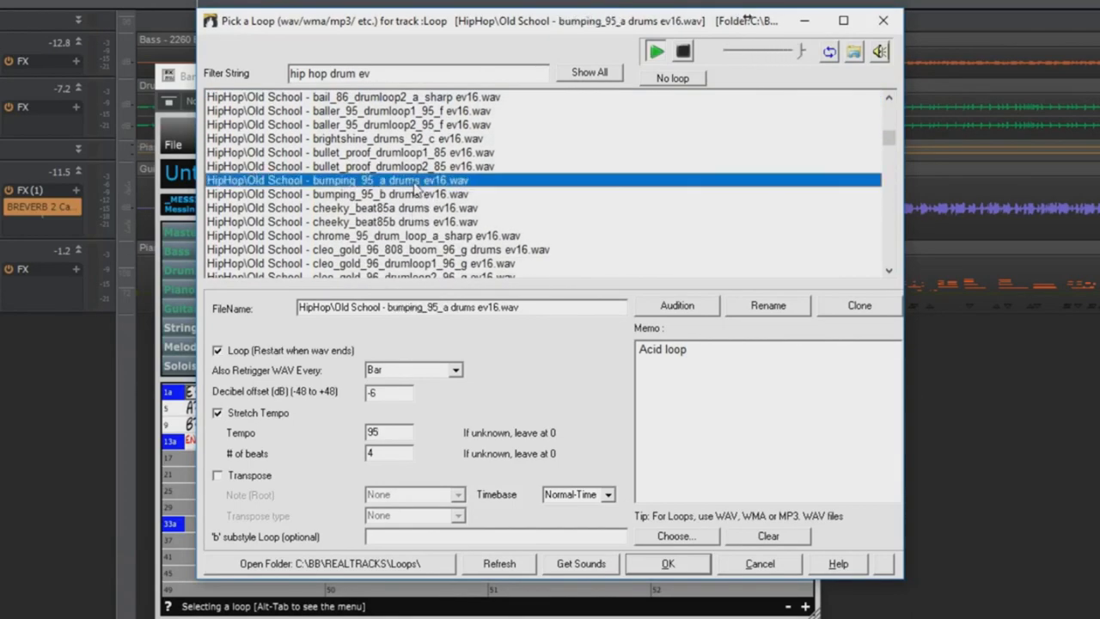
scroll(420, 186, "down", 3)
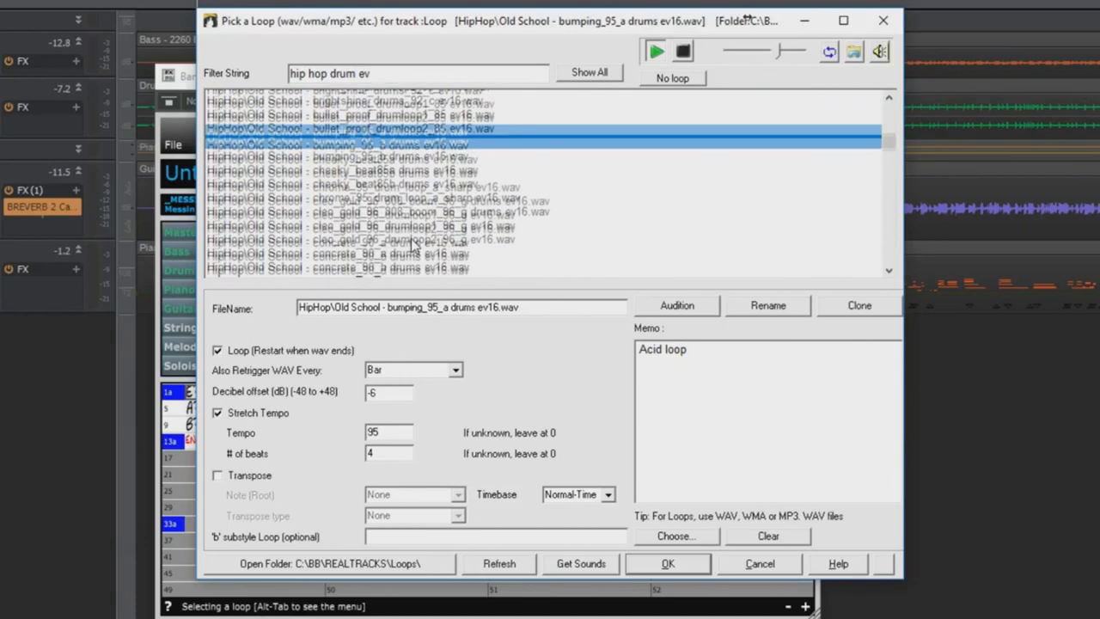
left_click(415, 194)
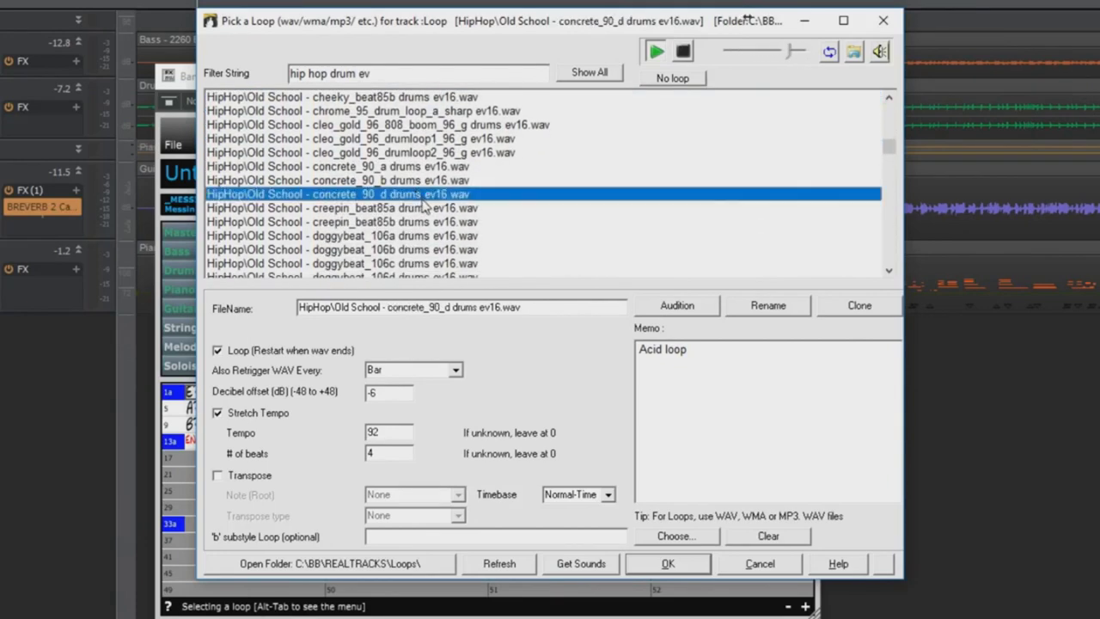
left_click(416, 168)
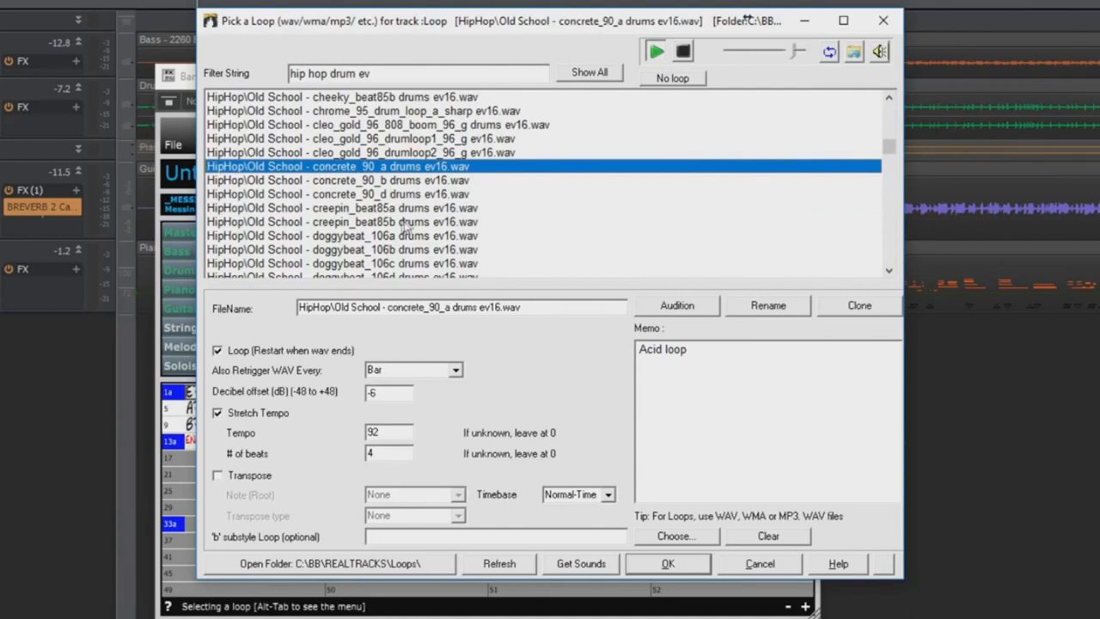
left_click(671, 568)
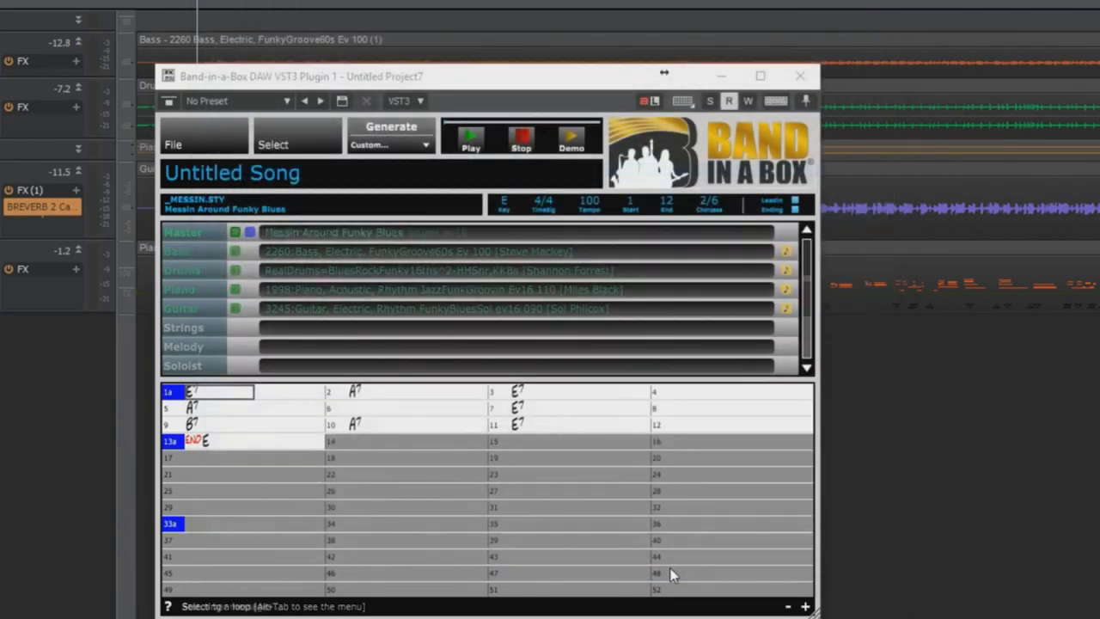
Generate only the special track "Old School - concrete_90_a drums ev16"
left_click(427, 146)
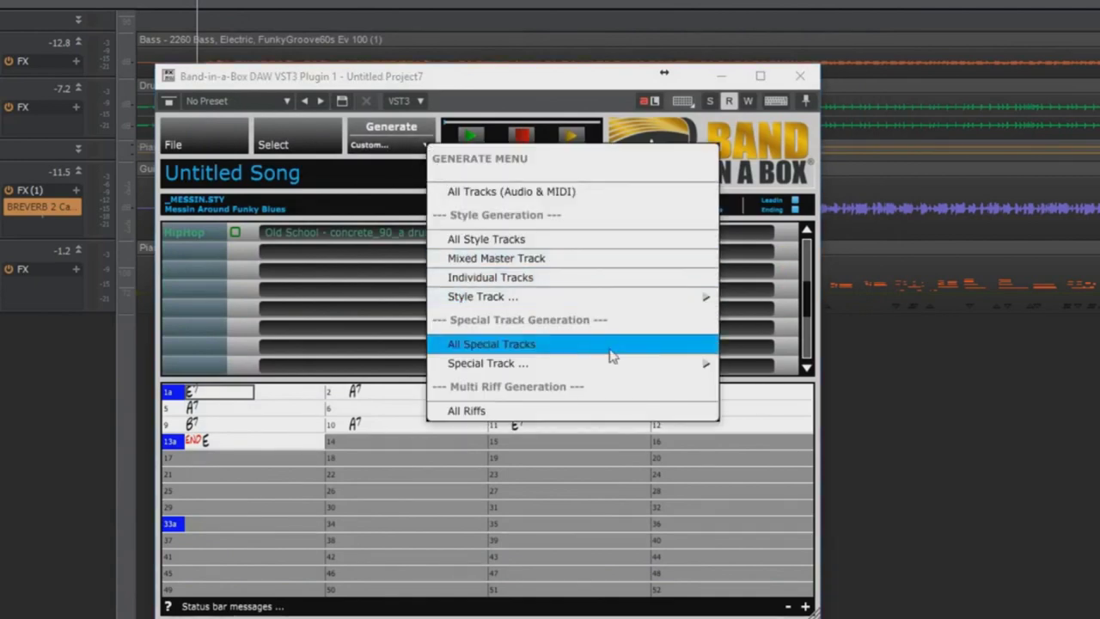
mouse_move(673, 373)
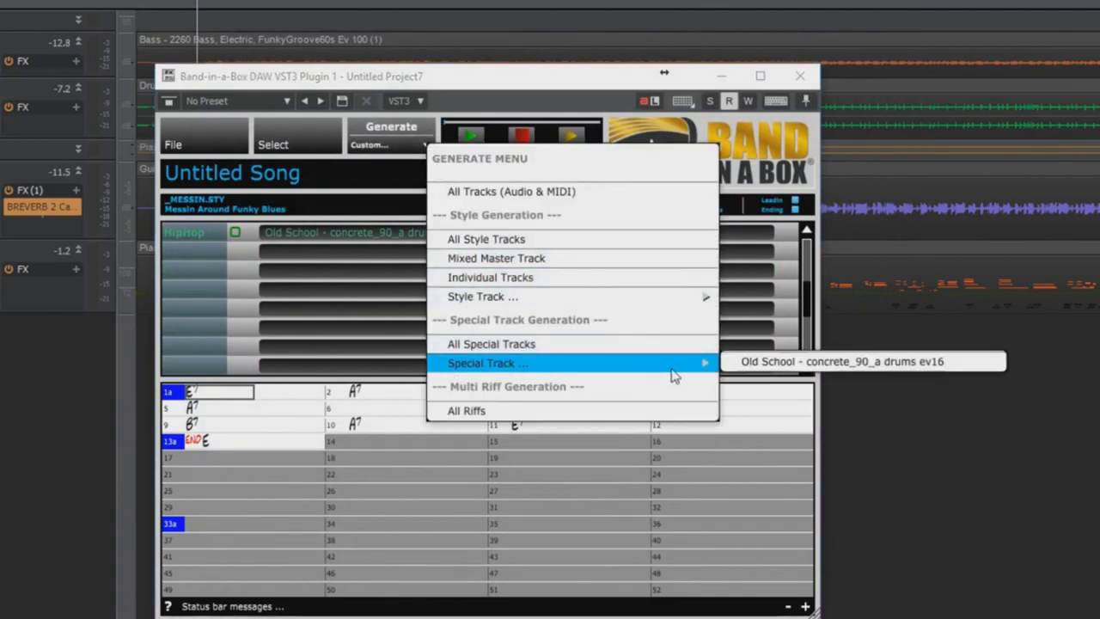
left_click(894, 364)
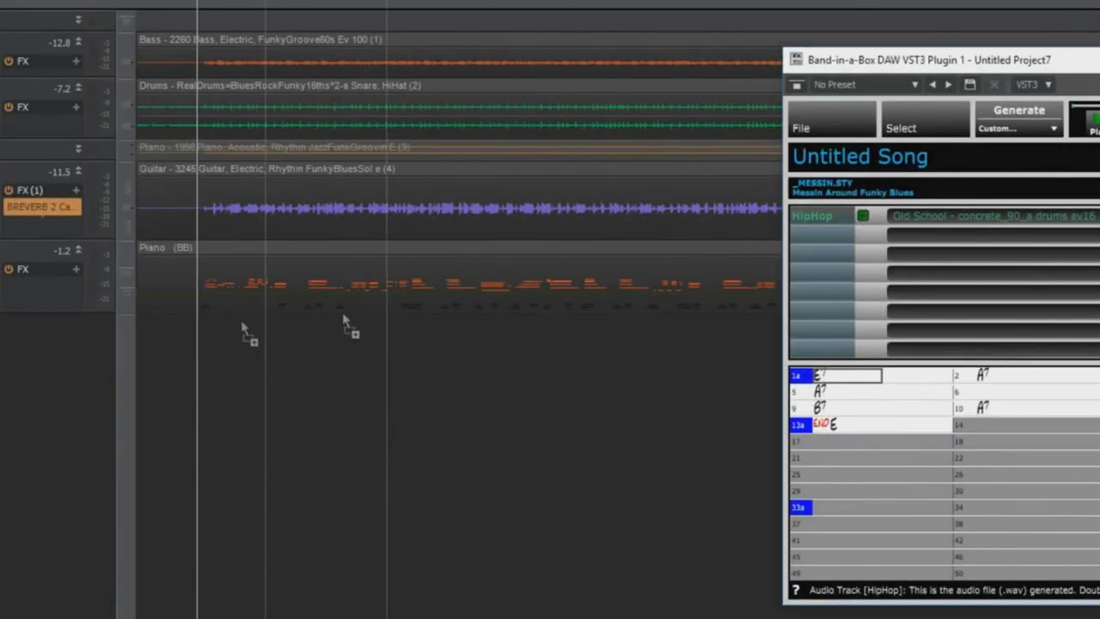
Place the generated drum loop on a new track below the SI-Electric Piano track and solo it briefly during playback
left_click_drag(242, 323, 41, 370)
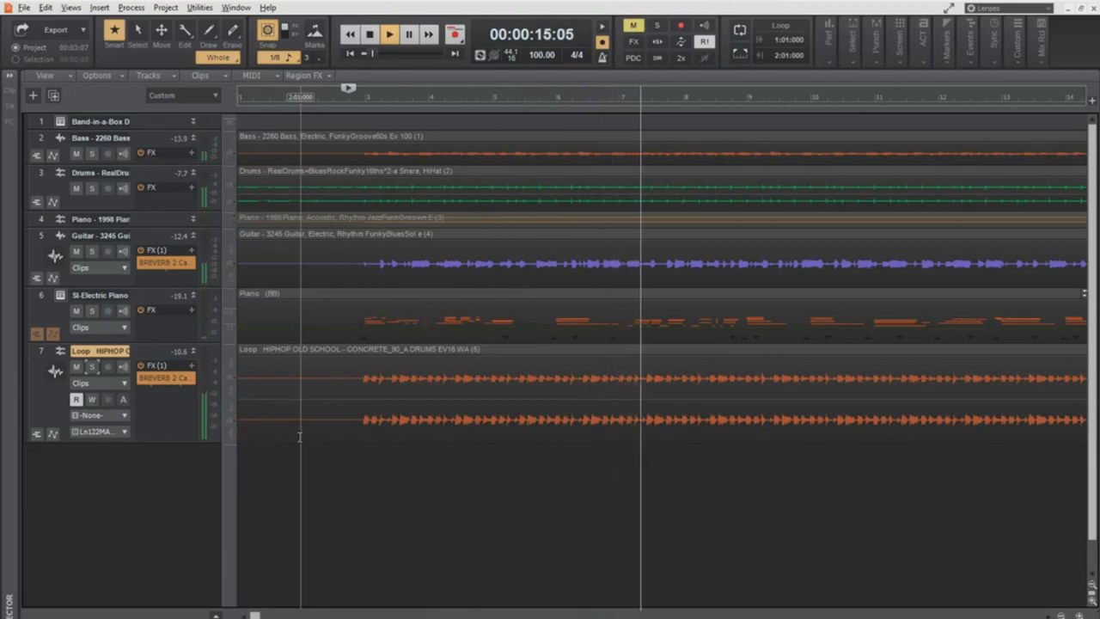
left_click(94, 367)
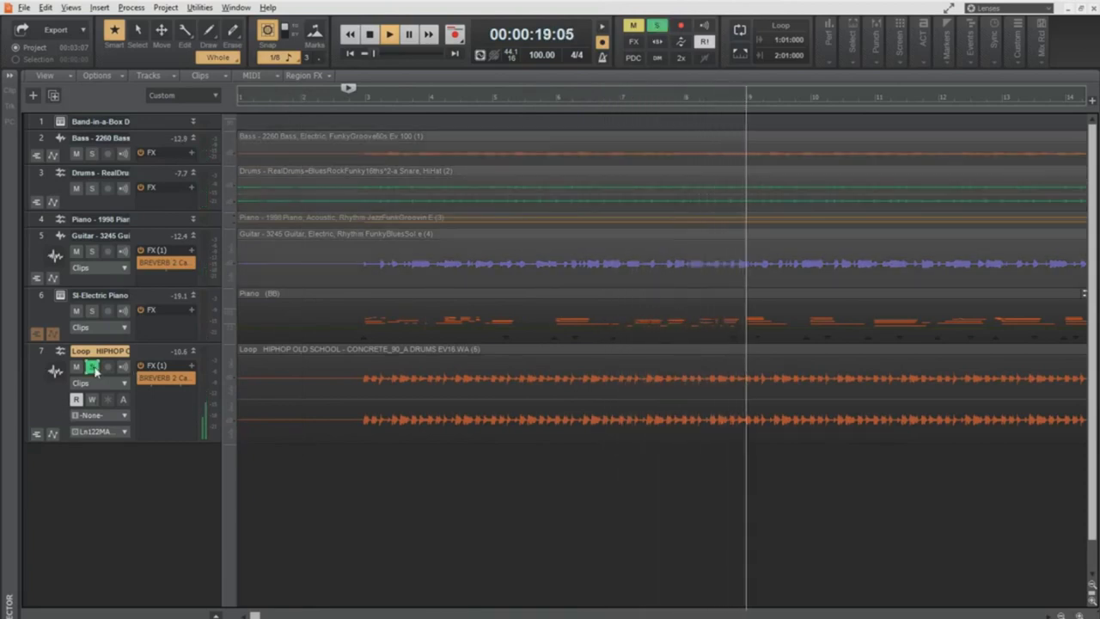
left_click(93, 366)
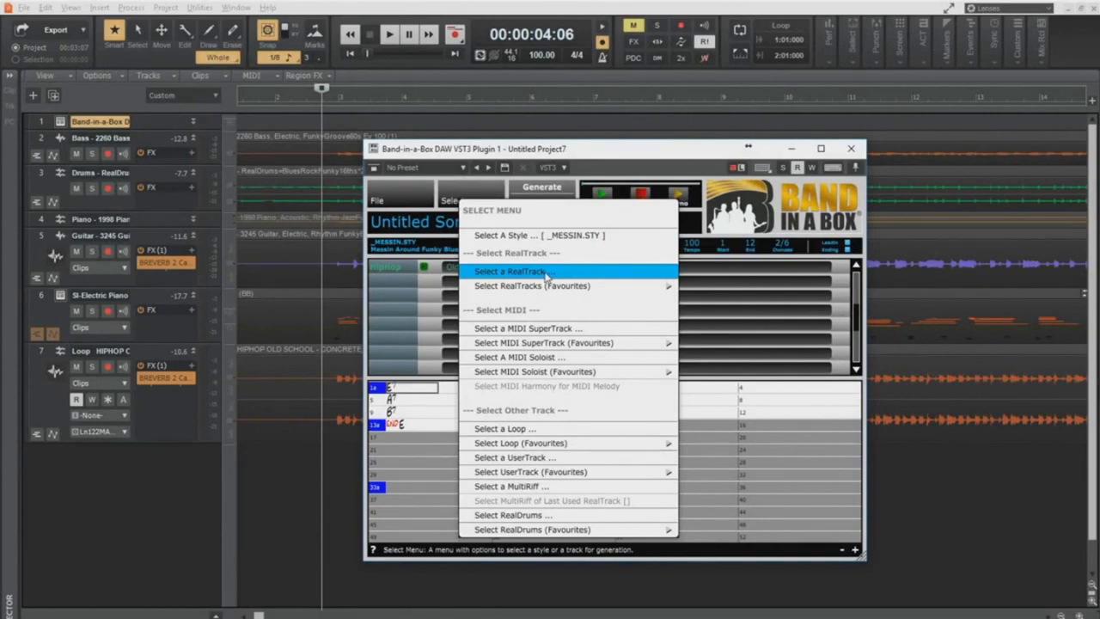
Choose "Guitar, Electric, Soloist FunkyBluesSol ev16 090" as the MultiRiff, filtering the RealTracks by artist Sol Philcox and type Soloist
left_click(567, 487)
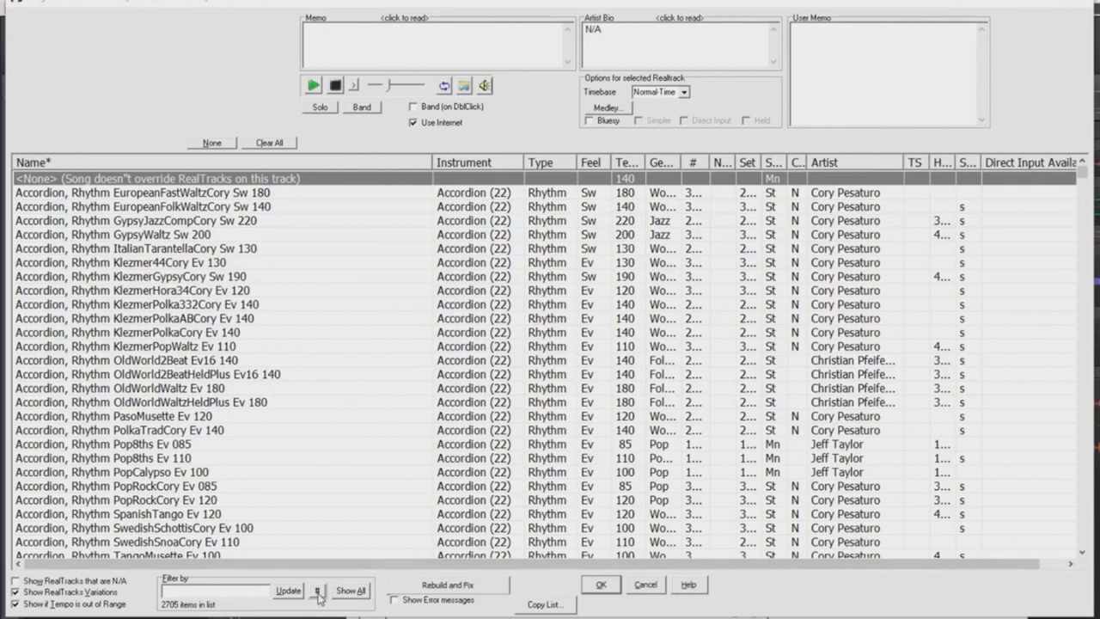
left_click(317, 590)
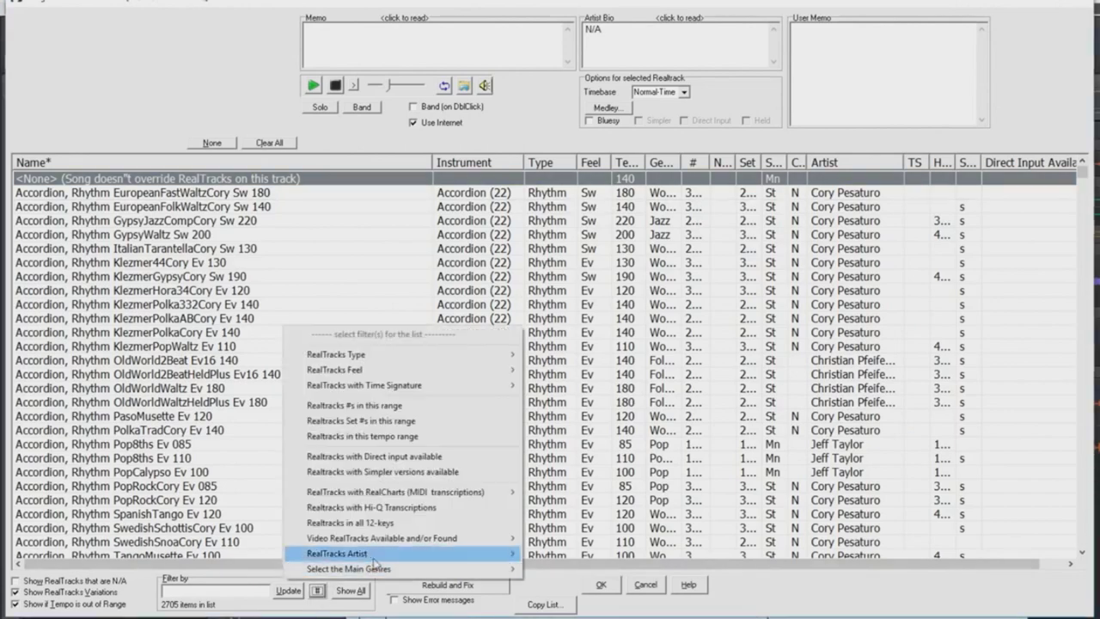
mouse_move(376, 556)
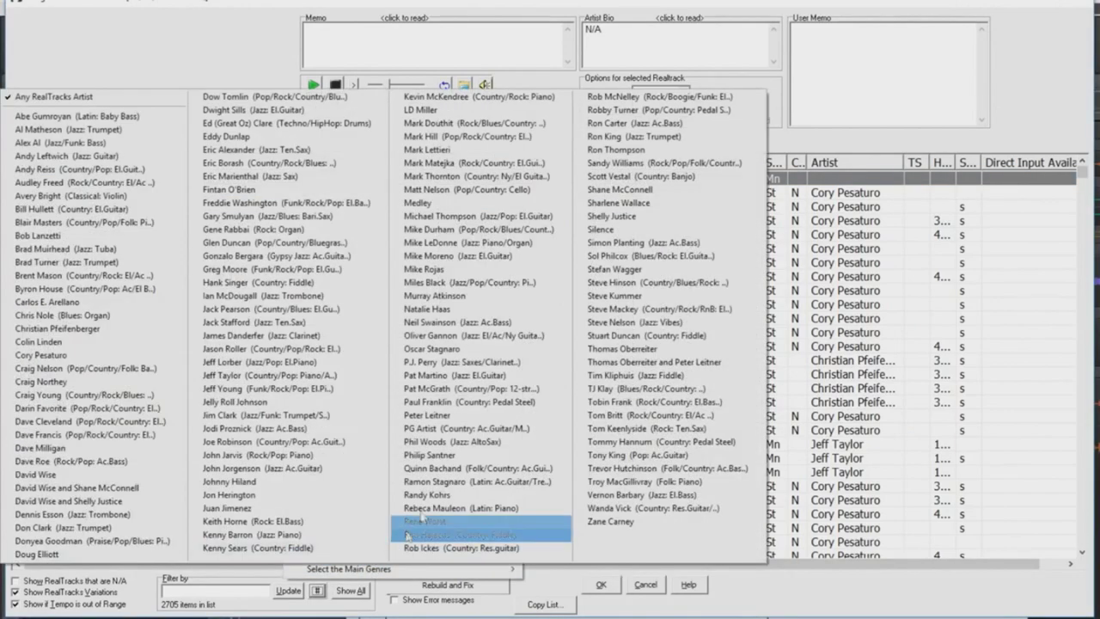
left_click(607, 257)
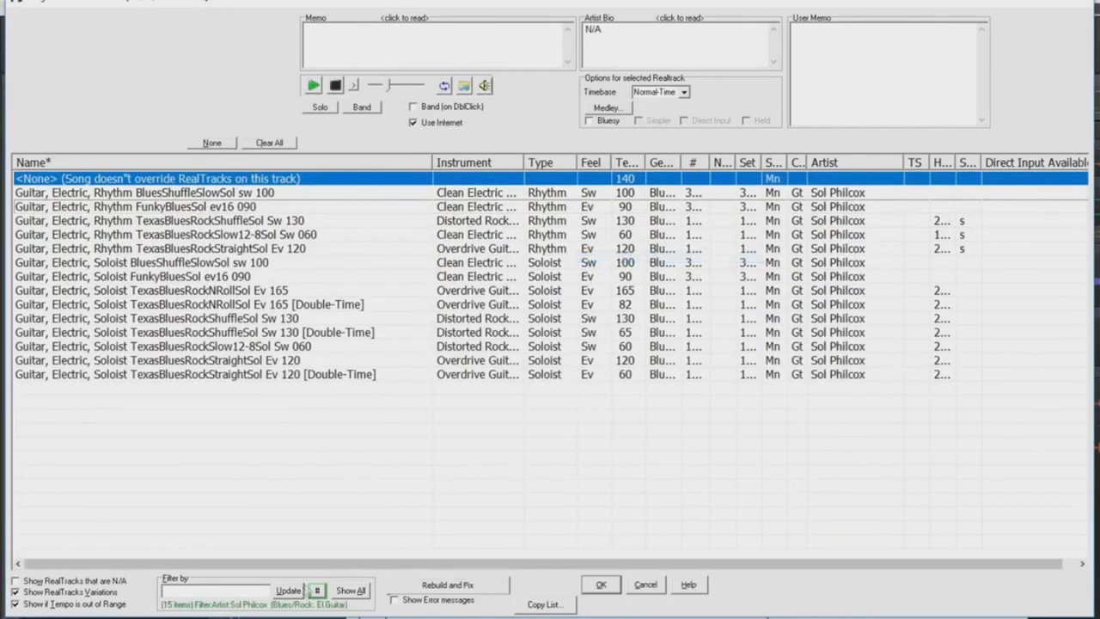
left_click(315, 590)
mouse_move(514, 353)
left_click(599, 390)
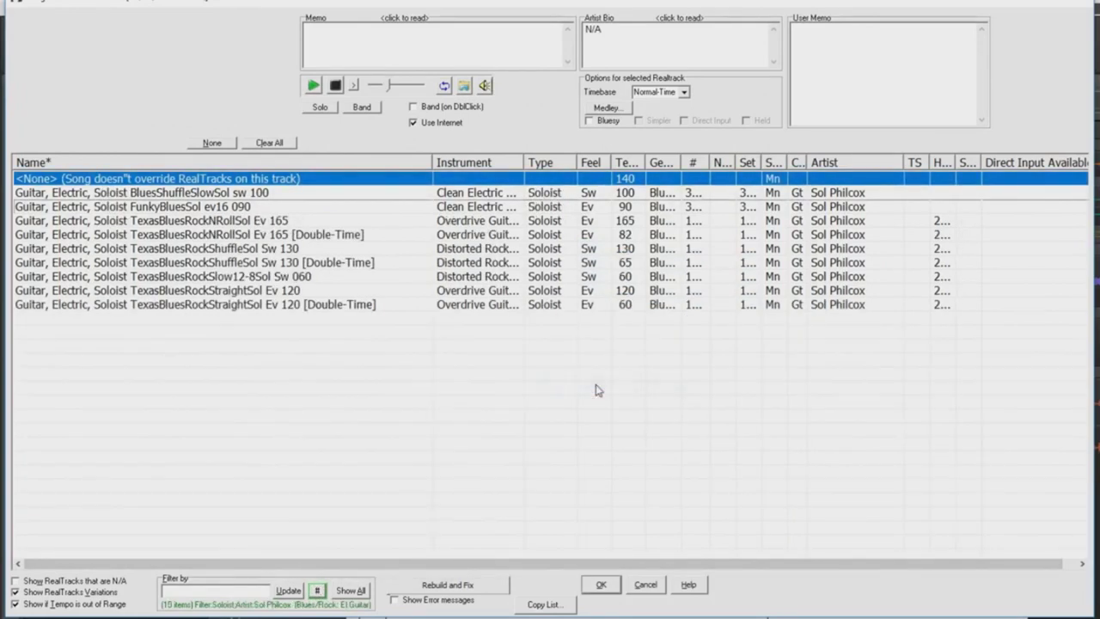
left_click(112, 207)
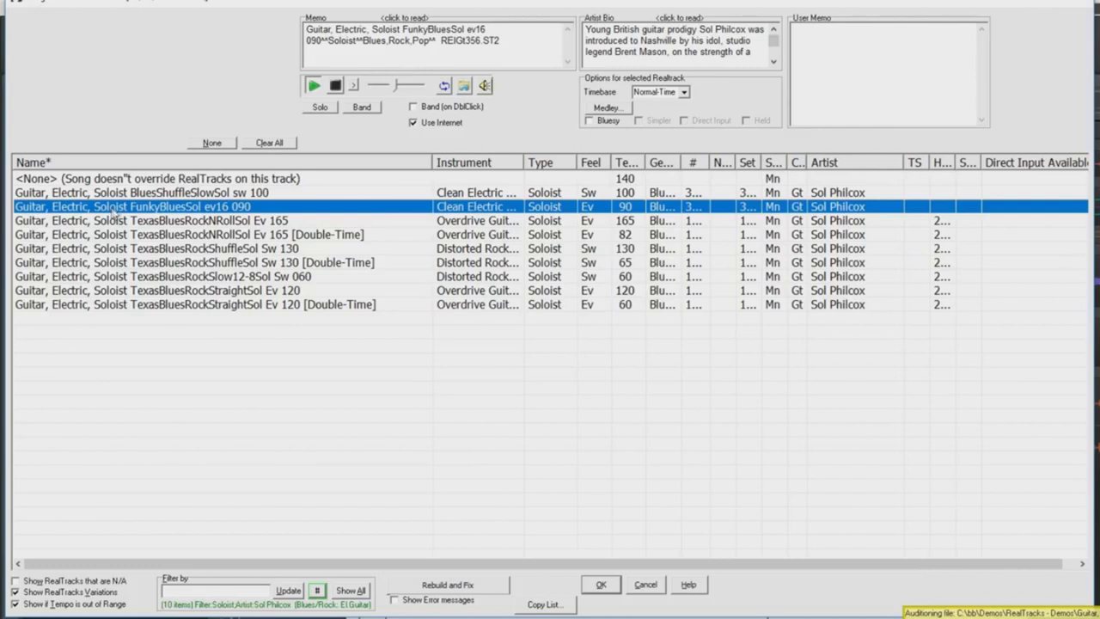
left_click(601, 584)
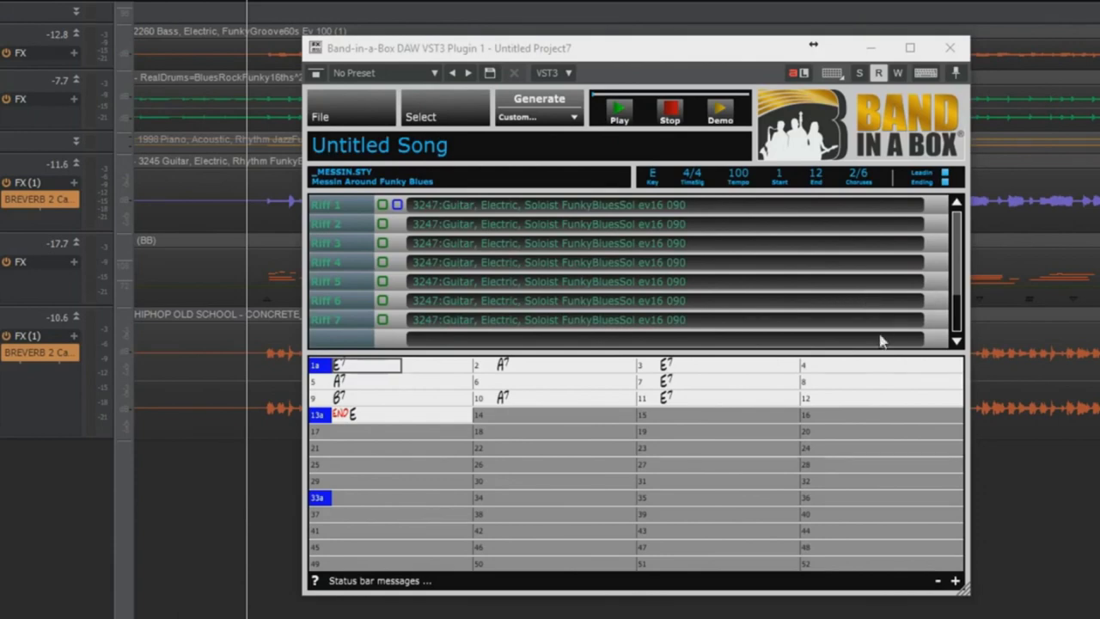
Review the plugin's style, loop and riff tracks, and generate all the riffs of the guitar soloist
left_click(957, 205)
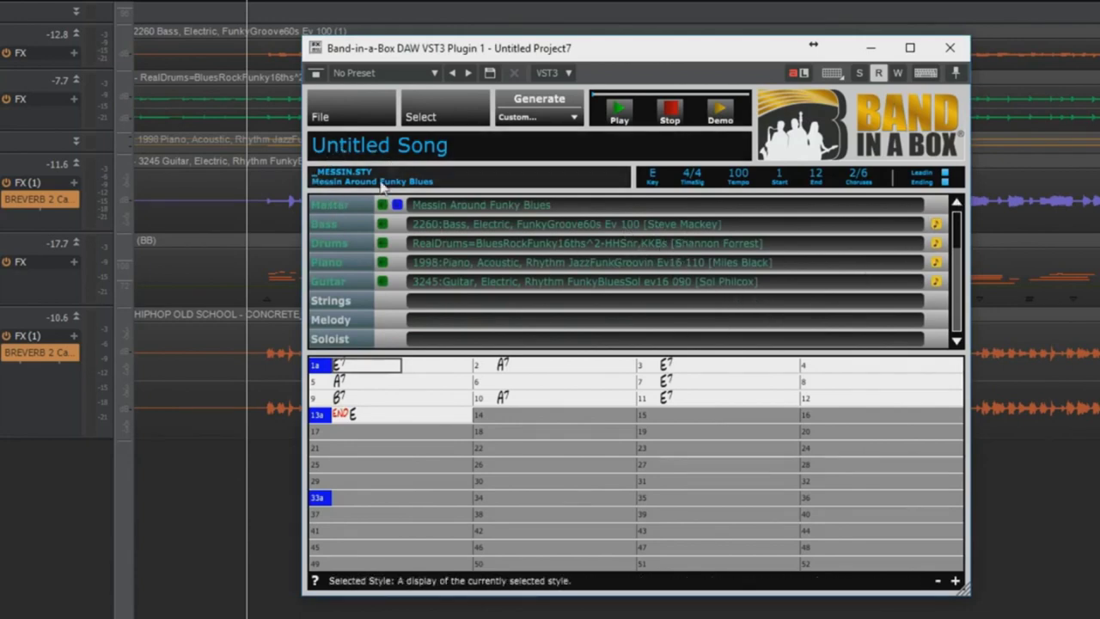
left_click(958, 341)
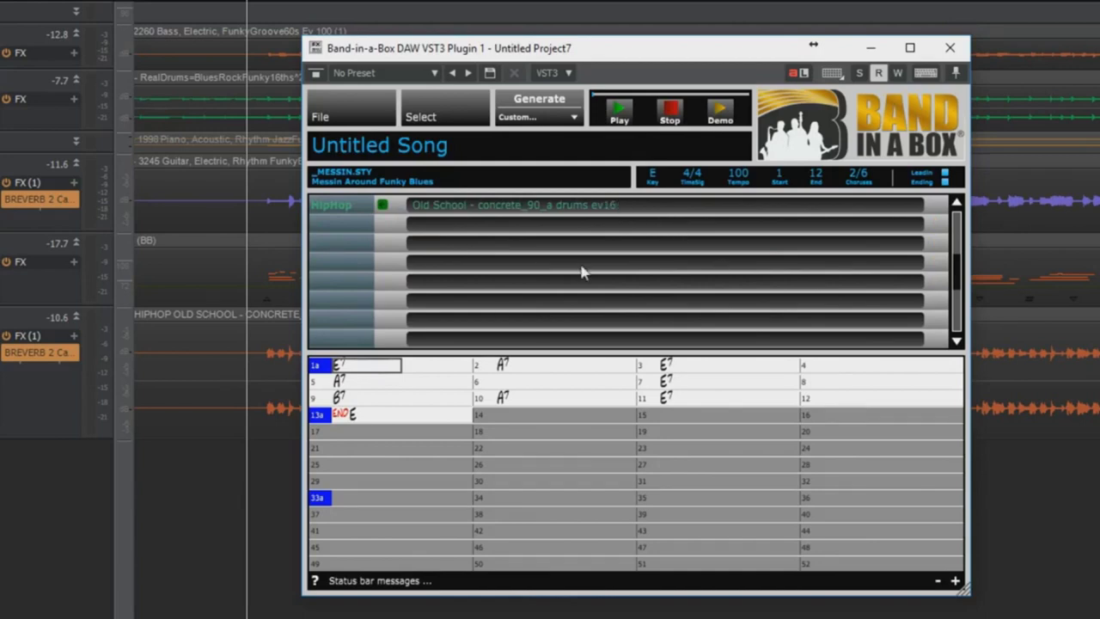
left_click(958, 342)
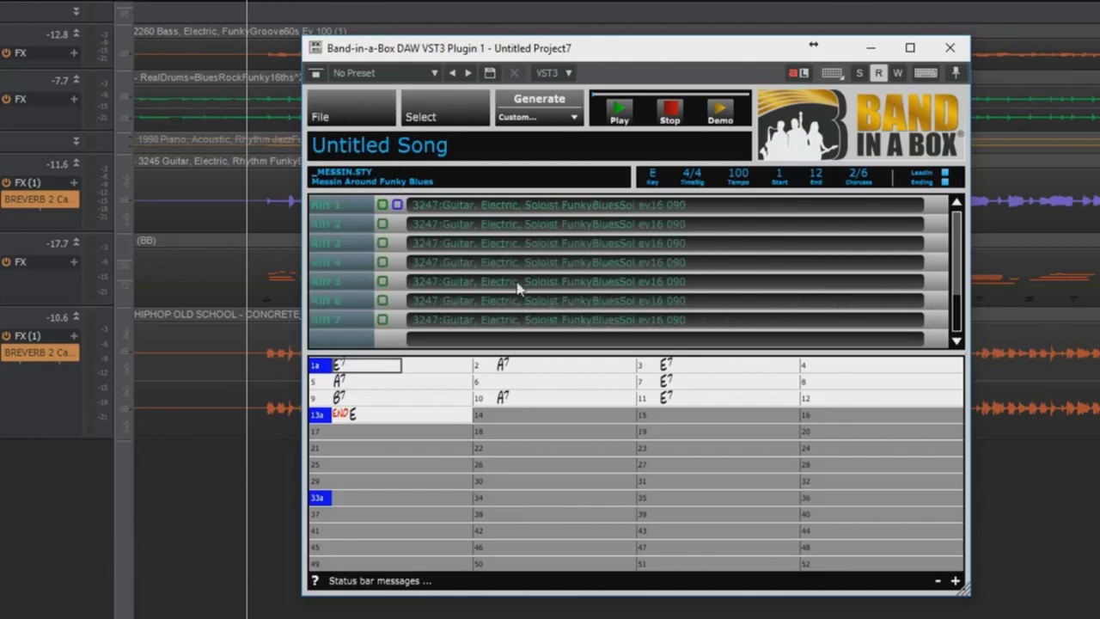
left_click(574, 118)
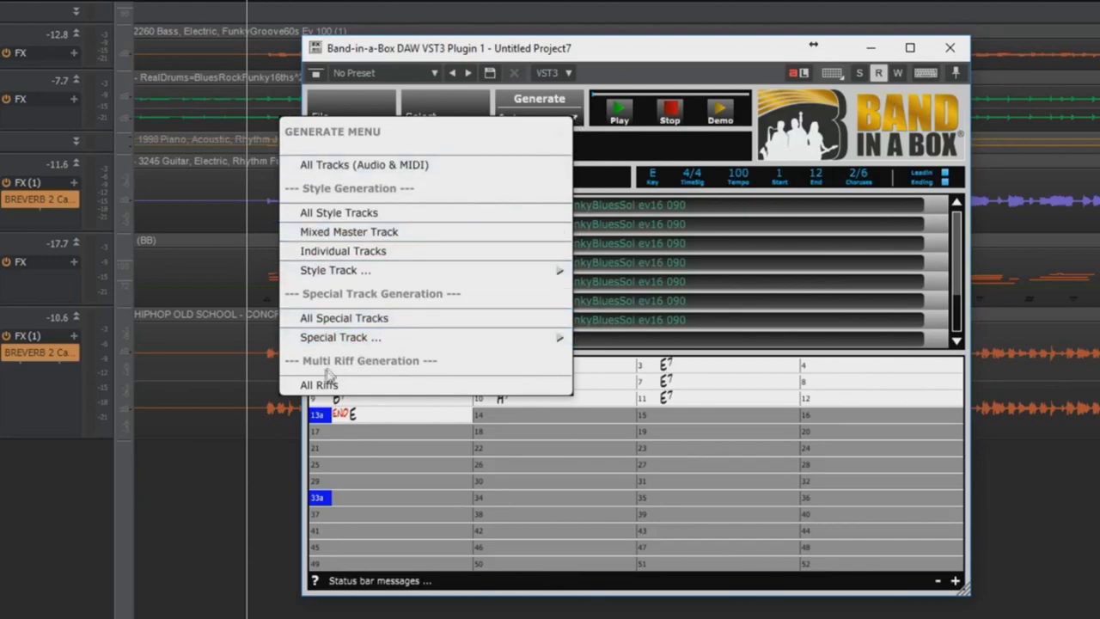
left_click(421, 388)
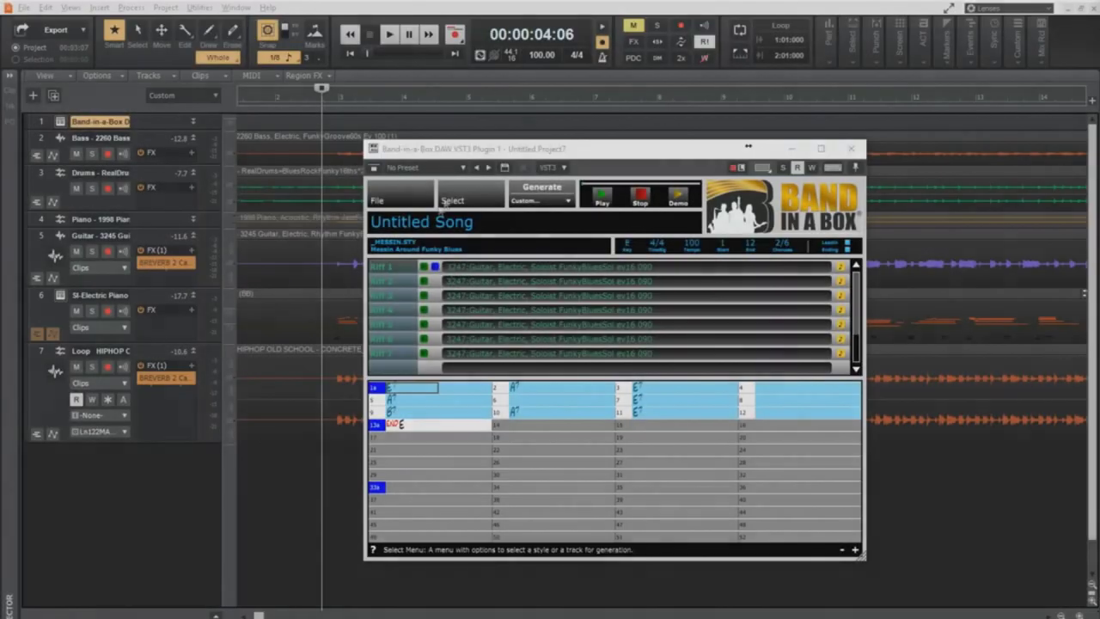
Place the seven generated guitar riffs on new tracks below the drum loop and play them from just before bar 3
left_click_drag(199, 473, 189, 460)
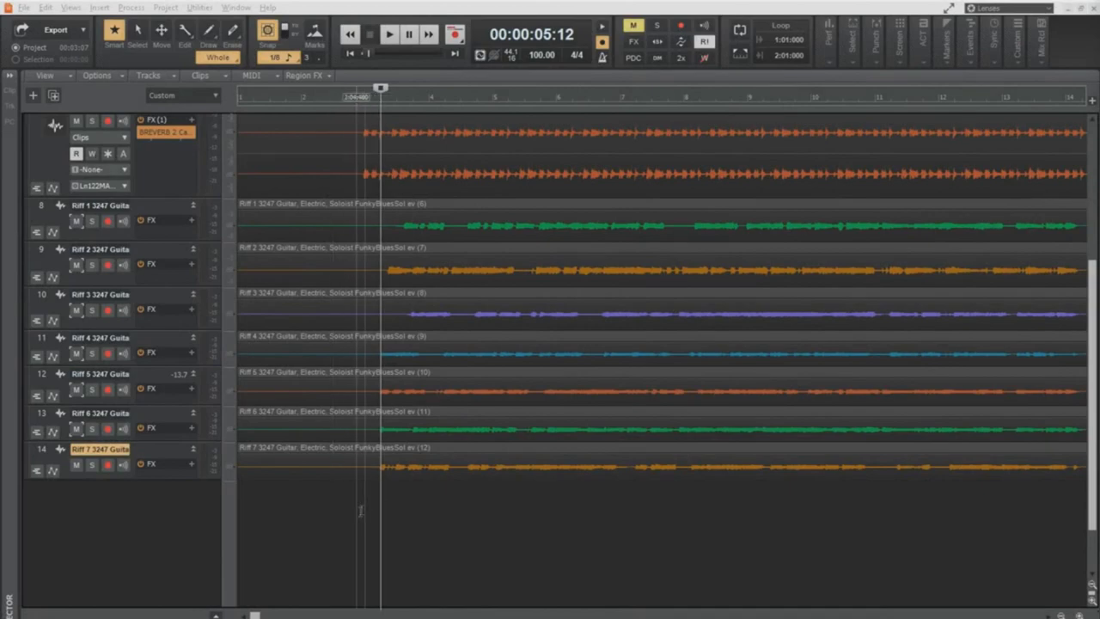
left_click(360, 172)
key("space")
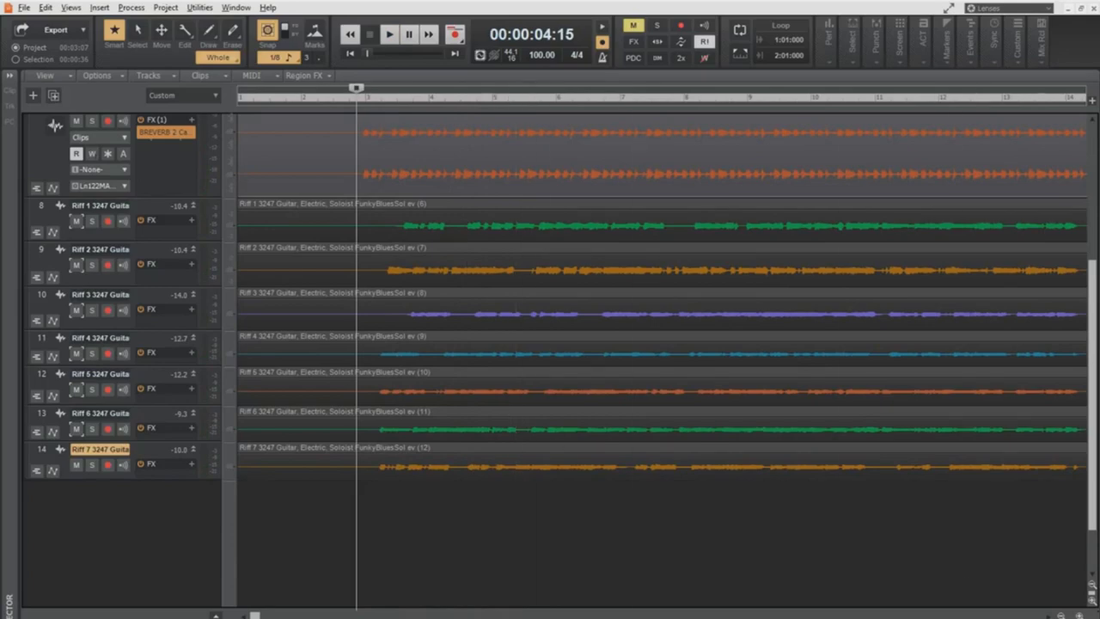
Mute the Riff 2 to Riff 7 guitar tracks and play the backing with only Riff 1 from just before bar 3
left_click(75, 465)
left_click(76, 428)
left_click(75, 390)
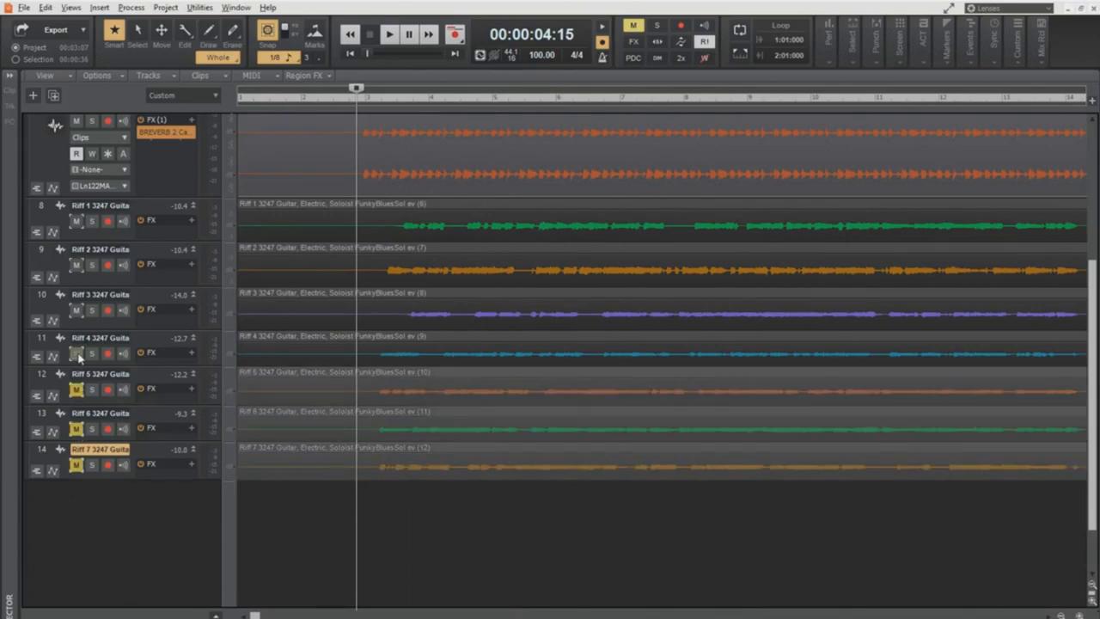
left_click(76, 353)
left_click(76, 310)
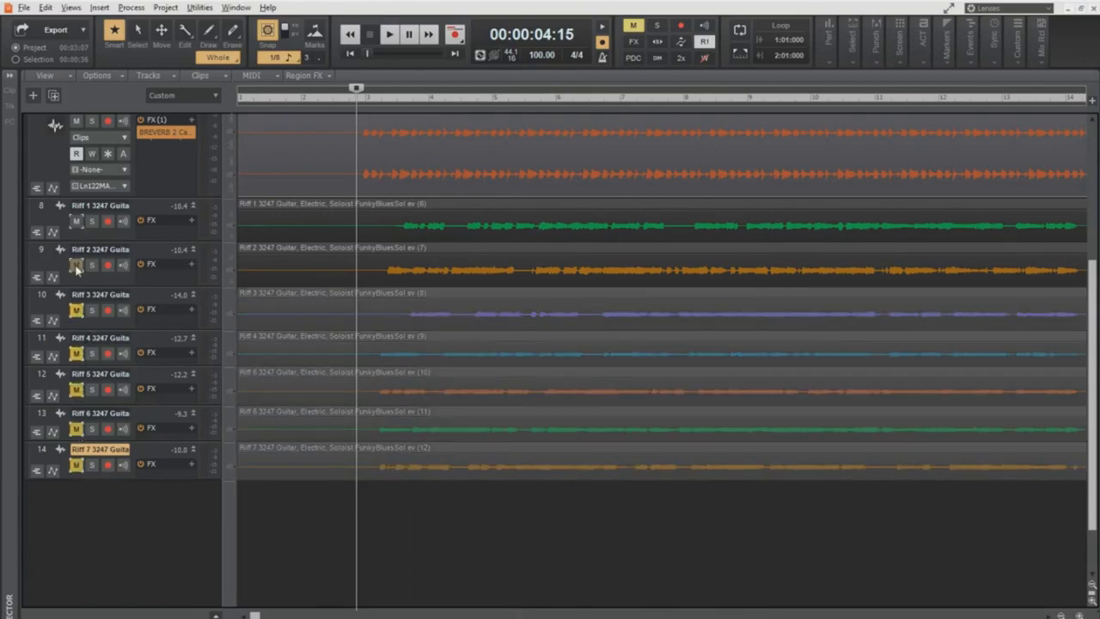
left_click(76, 269)
key("space")
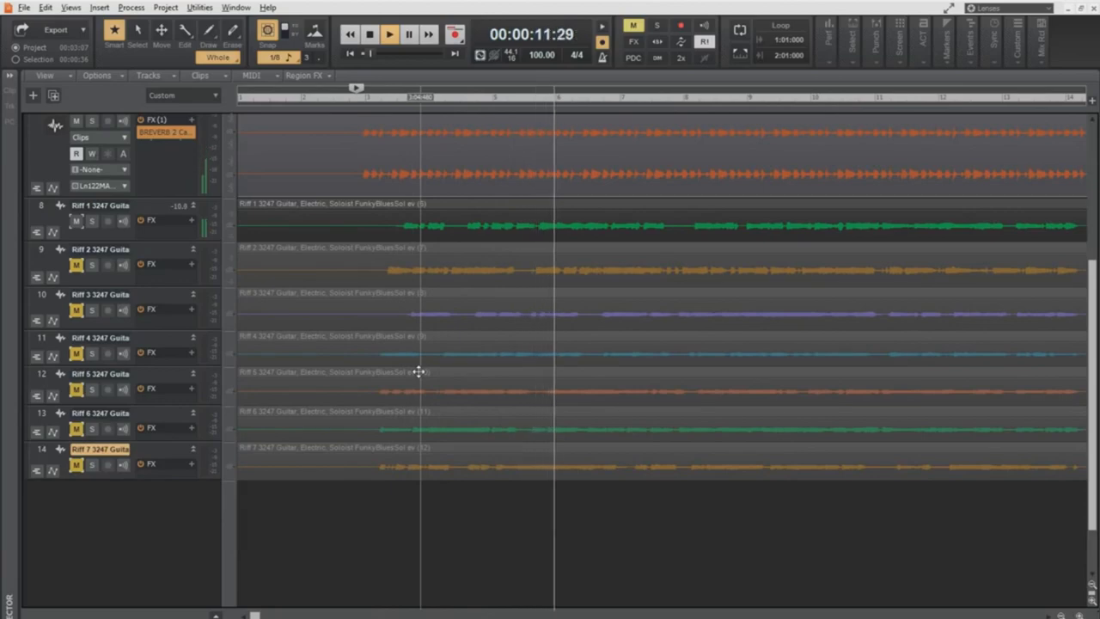
key("space")
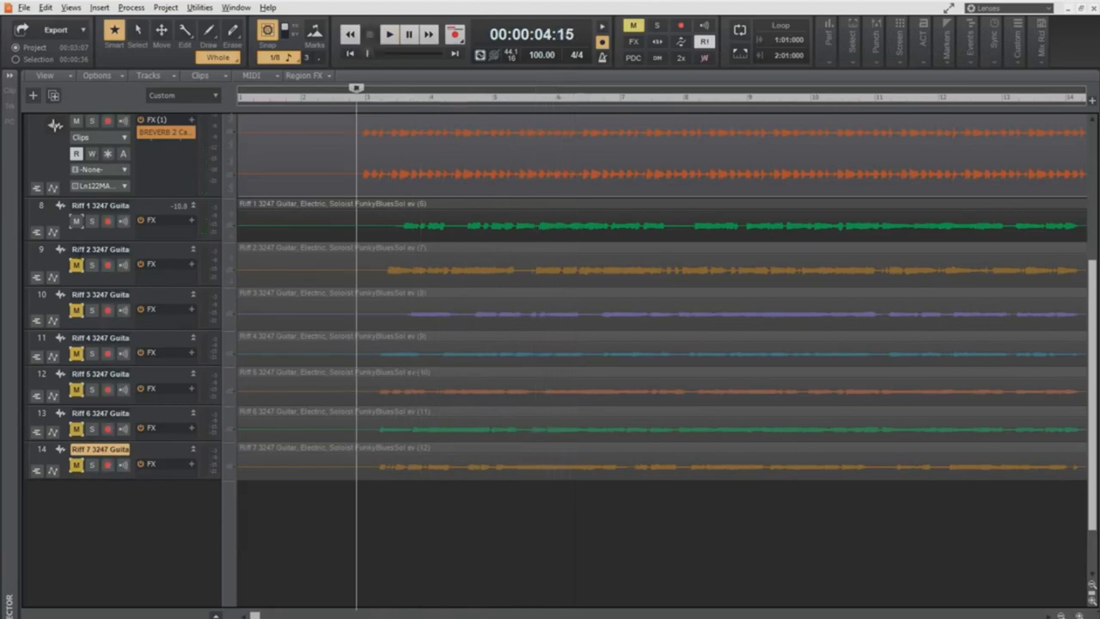
Unmute Riff 2, mute Riff 1, and audition Riff 2 against the backing from just before bar 3
left_click(76, 264)
left_click(76, 220)
key("space")
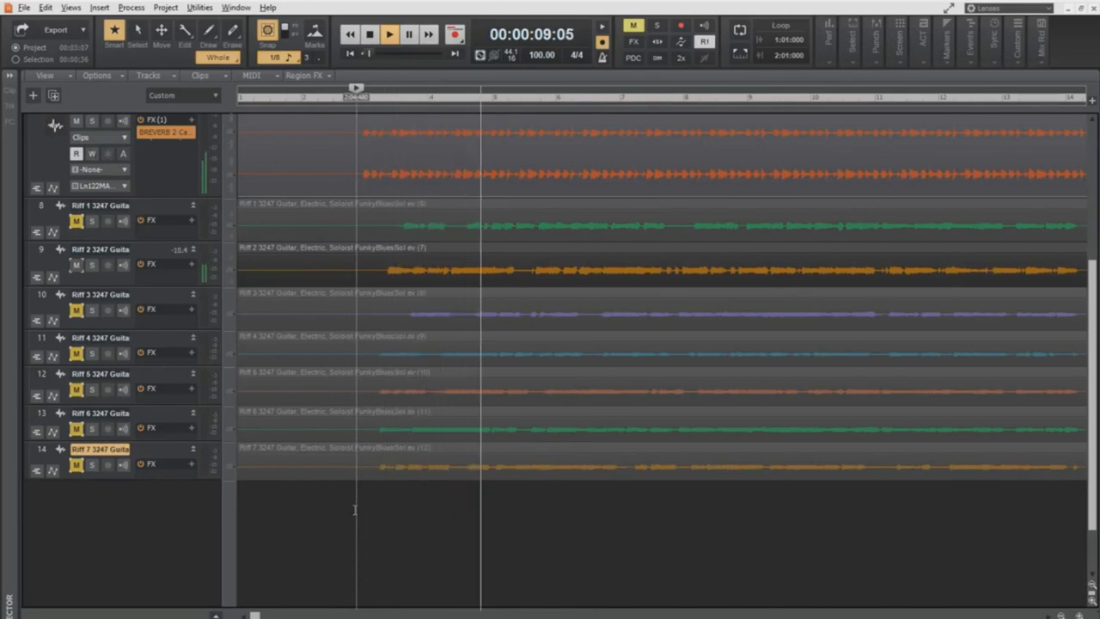
key("space")
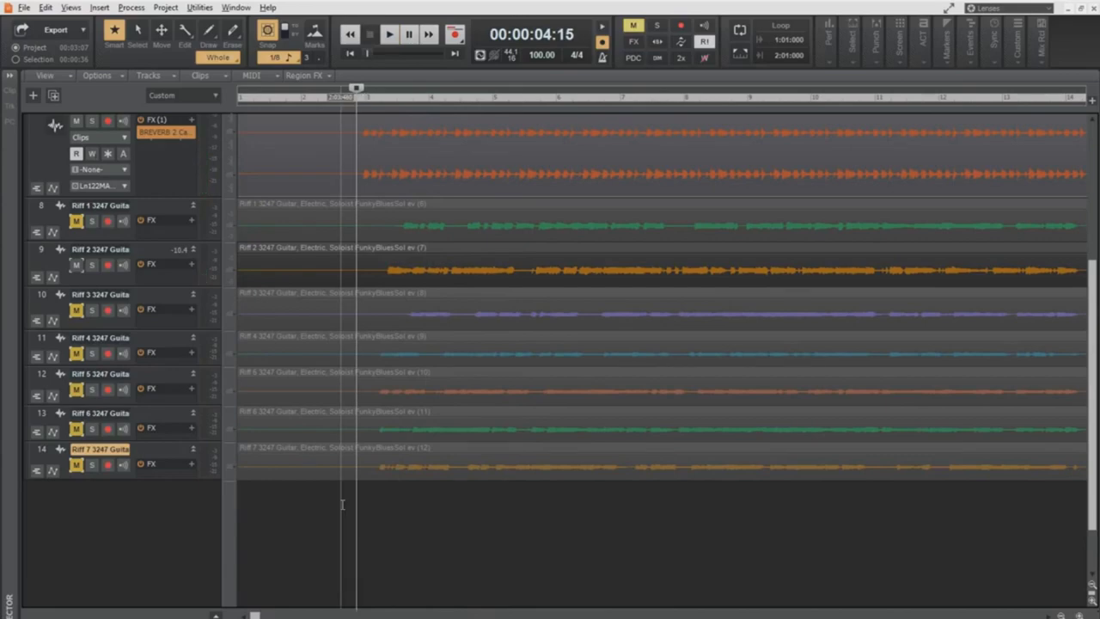
Mute Riff 2, audition Riff 3 as the only guitar riff, and mute it again after playback
left_click(75, 265)
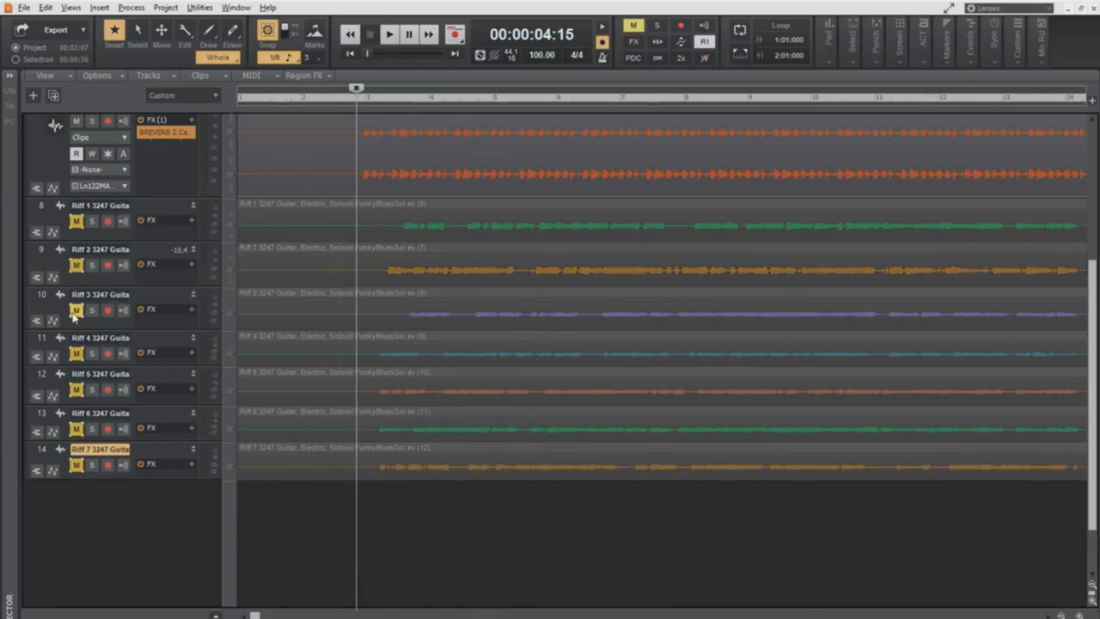
left_click(76, 310)
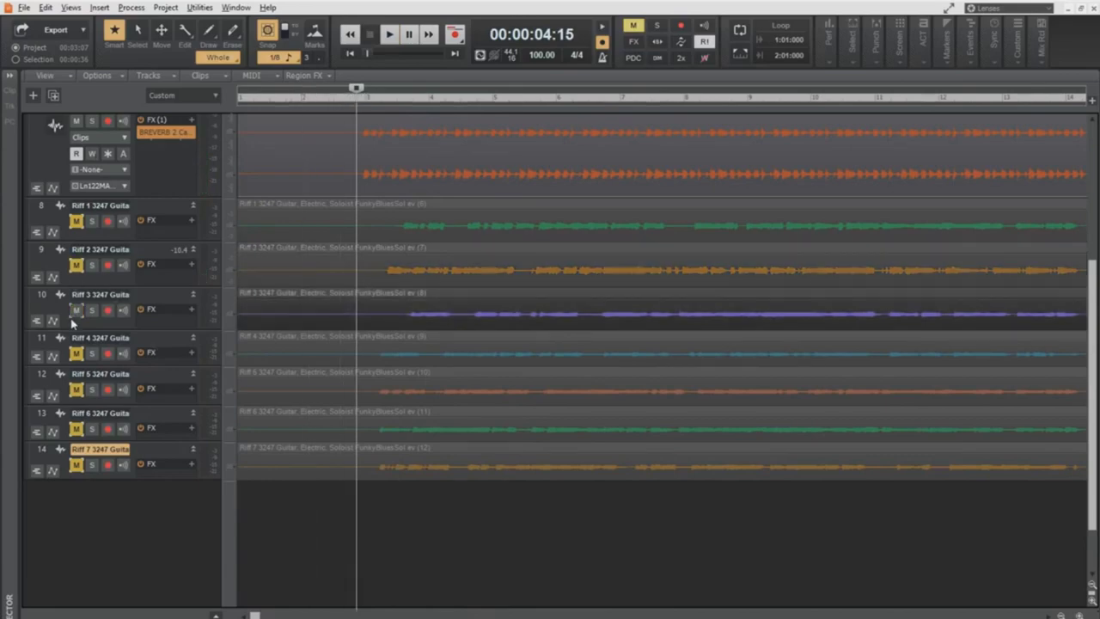
key("space")
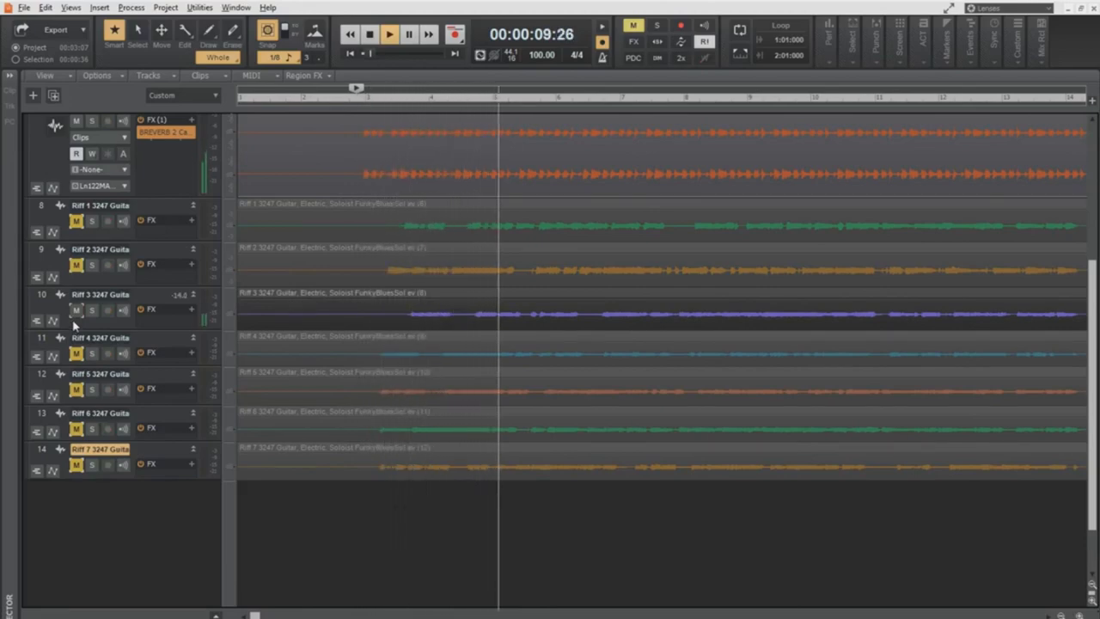
key("space")
left_click(76, 310)
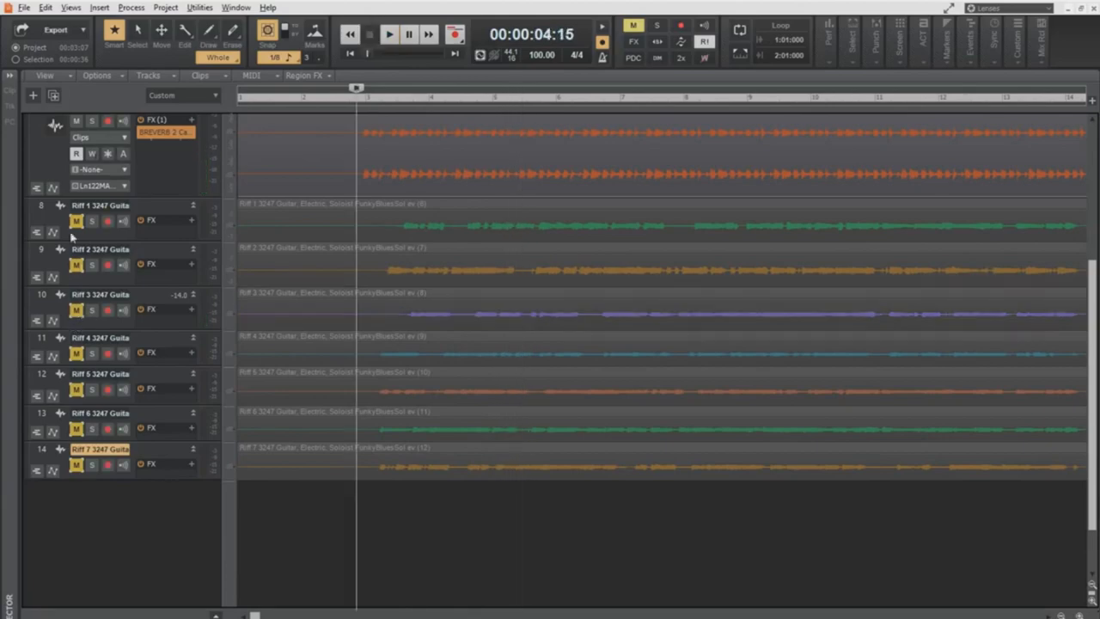
Unmute Riff 1 and play it again to find where its opening phrase ends
left_click(76, 222)
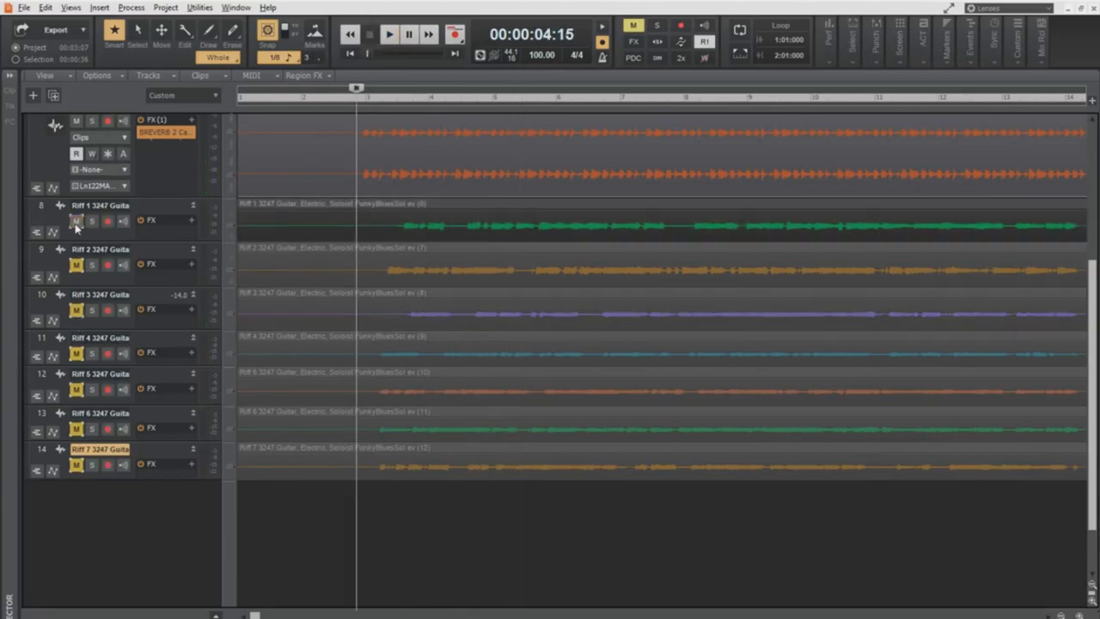
key("space")
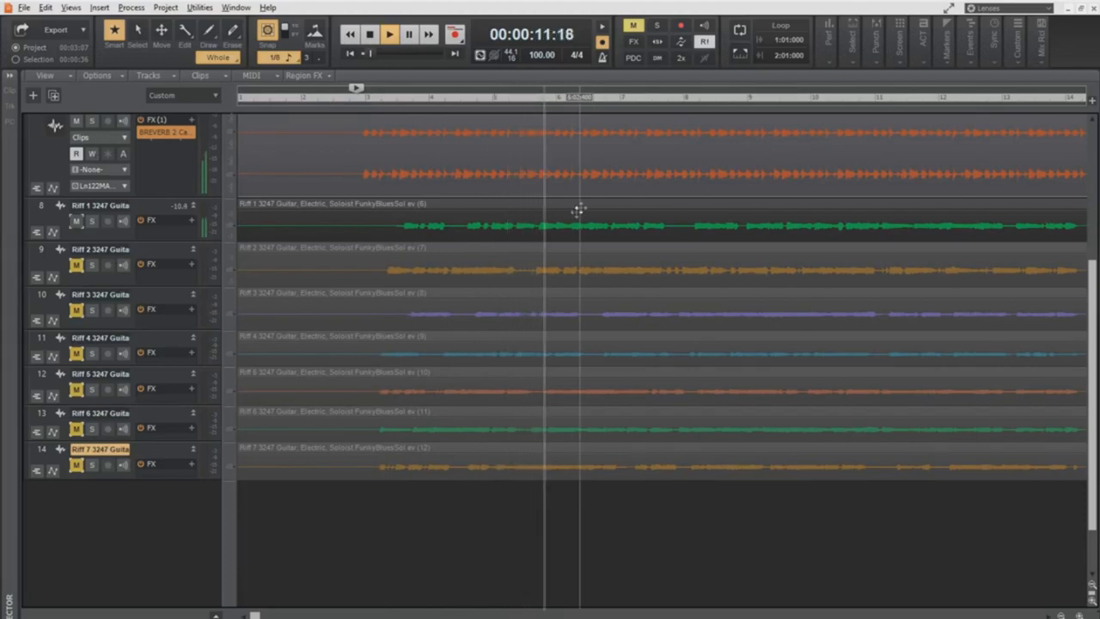
key("space")
Split Riff 1 at 00:00:11:12, trim the second clip's start to just after bar 9, and play the result from bar 3
left_click(539, 226)
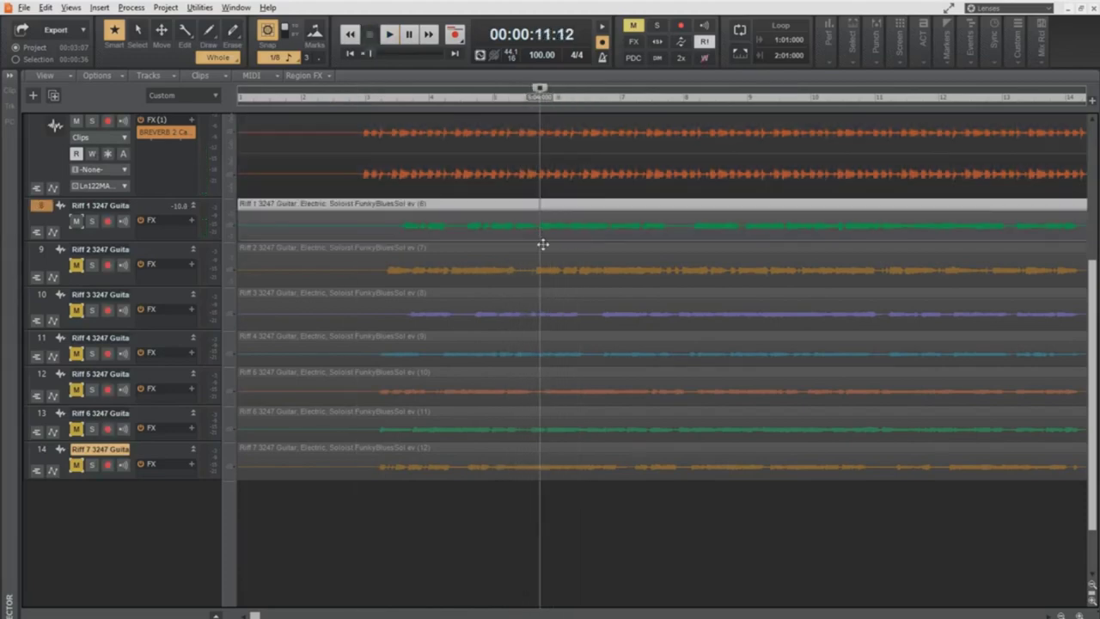
key("s")
left_click_drag(544, 225, 758, 225)
left_click(401, 503)
key("space")
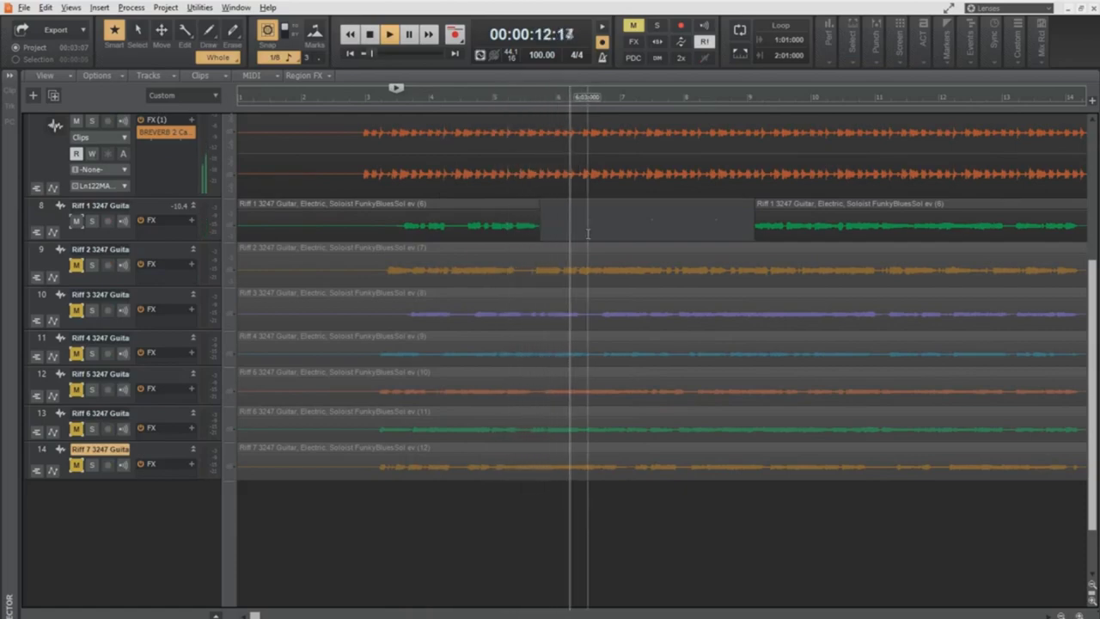
key("space")
Swap Riff 1 for Riff 3 using the mutes and audition Riff 3 from 00:00:13:06
left_click(589, 319)
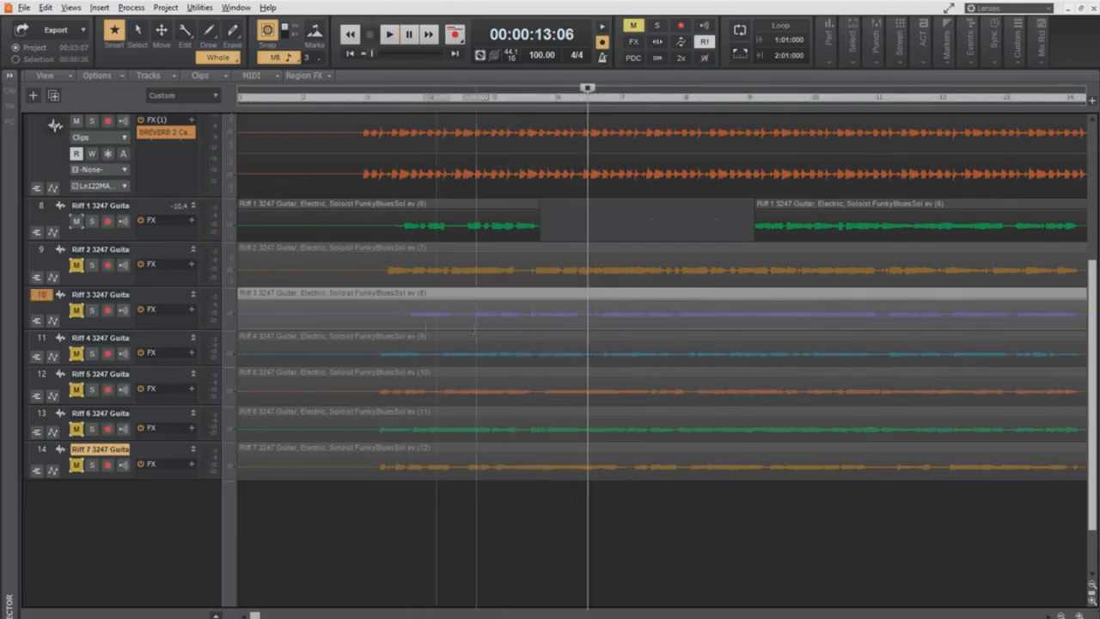
left_click(75, 310)
left_click(77, 221)
key("space")
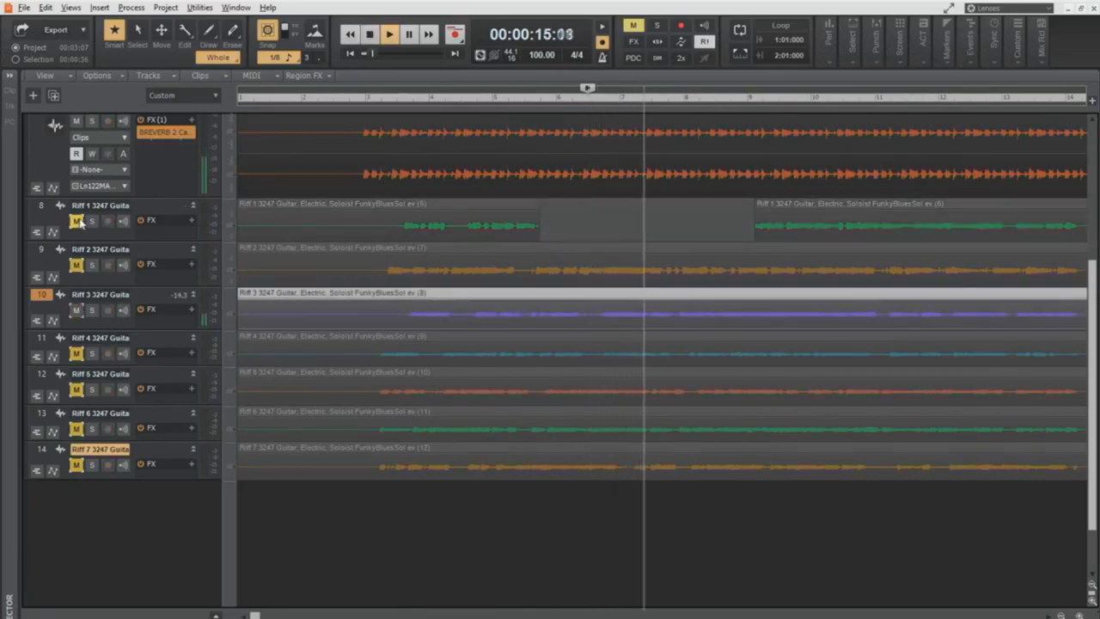
key("space")
Mute Riff 3, unmute Riff 4, and audition Riff 4 from 00:00:13:06
left_click(76, 310)
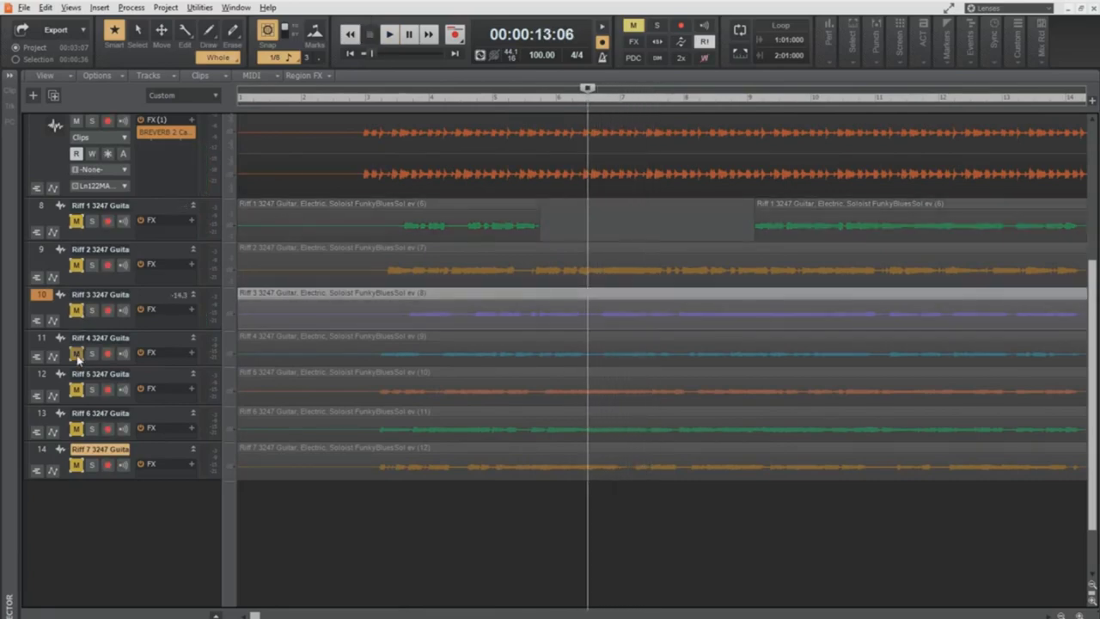
left_click(76, 354)
key("space")
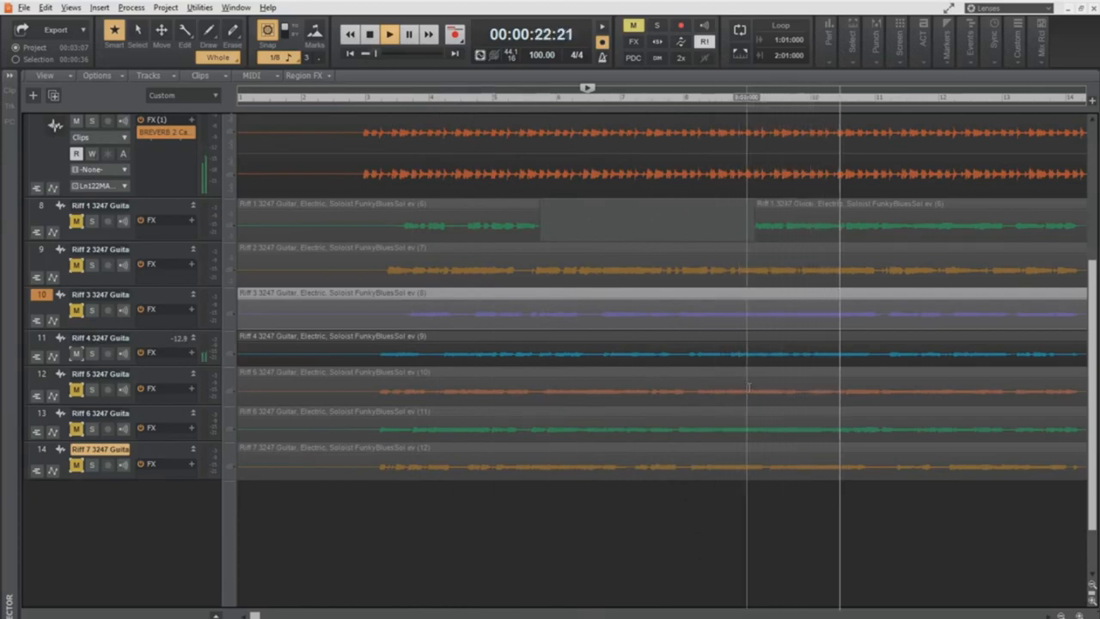
key("space")
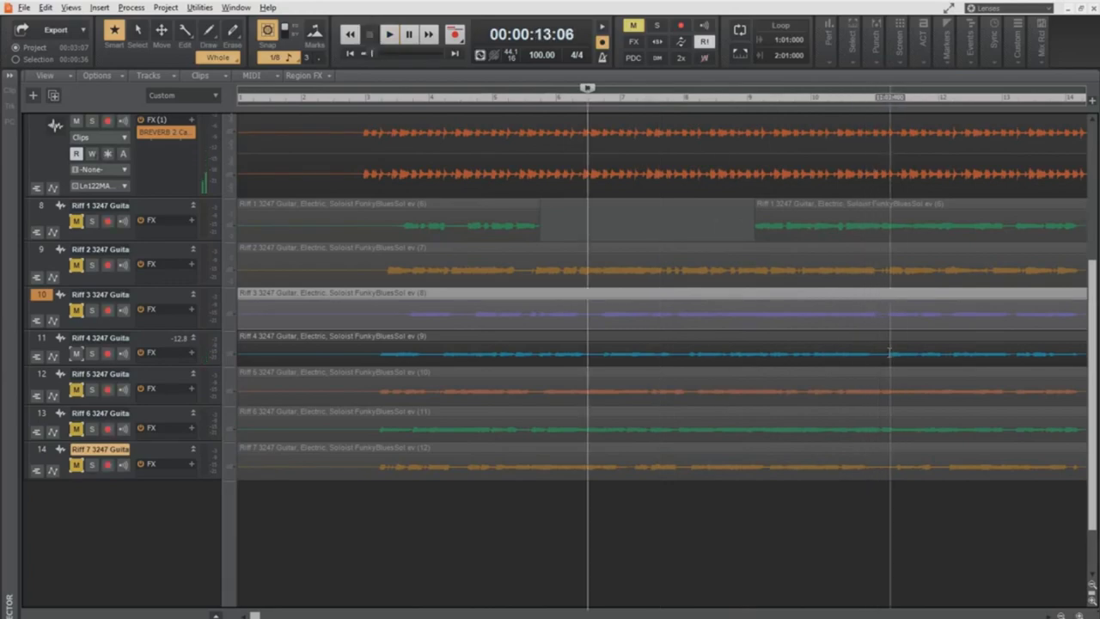
Split the Riff 4 clip at 00:00:24:09 and 00:00:13:15 to isolate its middle phrase
left_click(885, 355)
key("s")
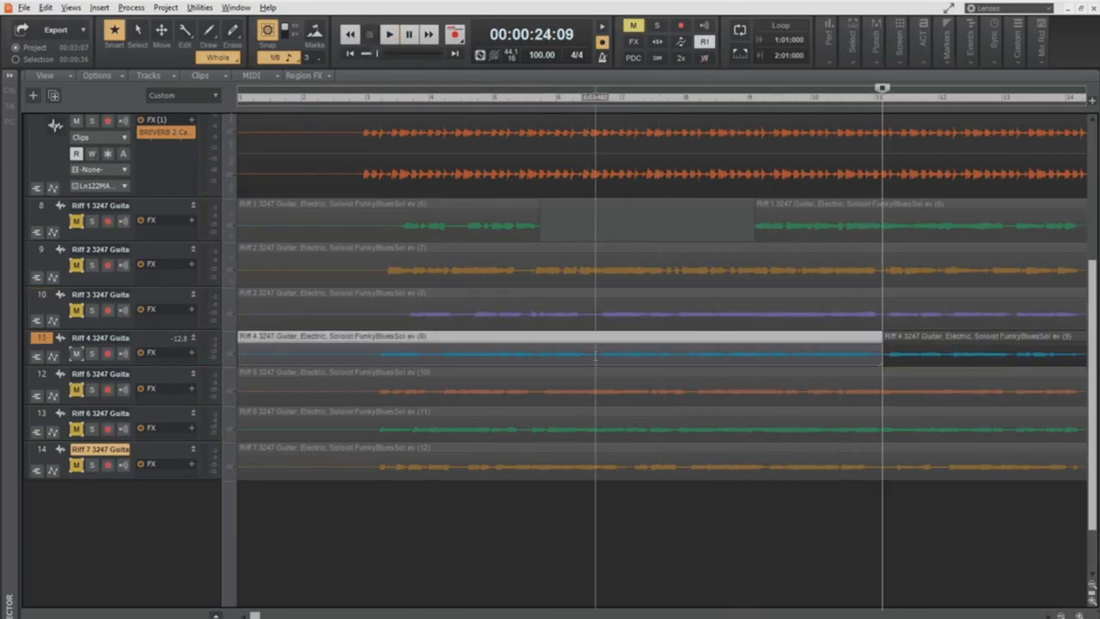
left_click(595, 355)
key("s")
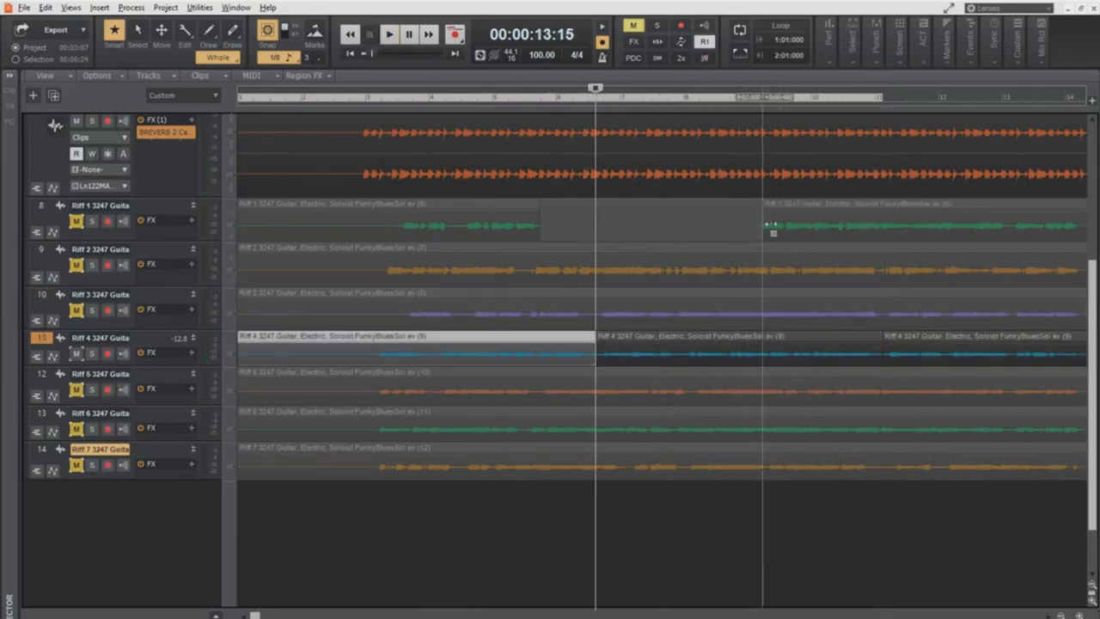
Trim the start of Riff 1's last clip to after bar 11 and move the middle Riff 4 clip into the gap
left_click_drag(768, 225, 902, 226)
left_click(638, 336)
left_click_drag(638, 336, 641, 239)
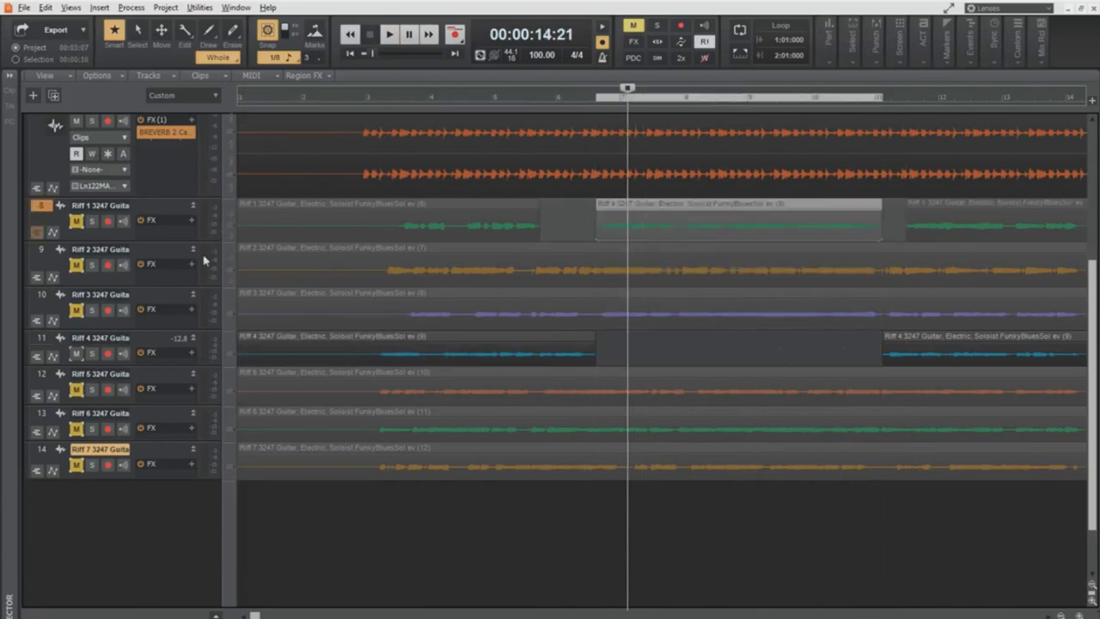
Mute Riff 4, unmute Riff 1, and play the combined guitar solo from 00:00:05:21
left_click(77, 353)
left_click(77, 221)
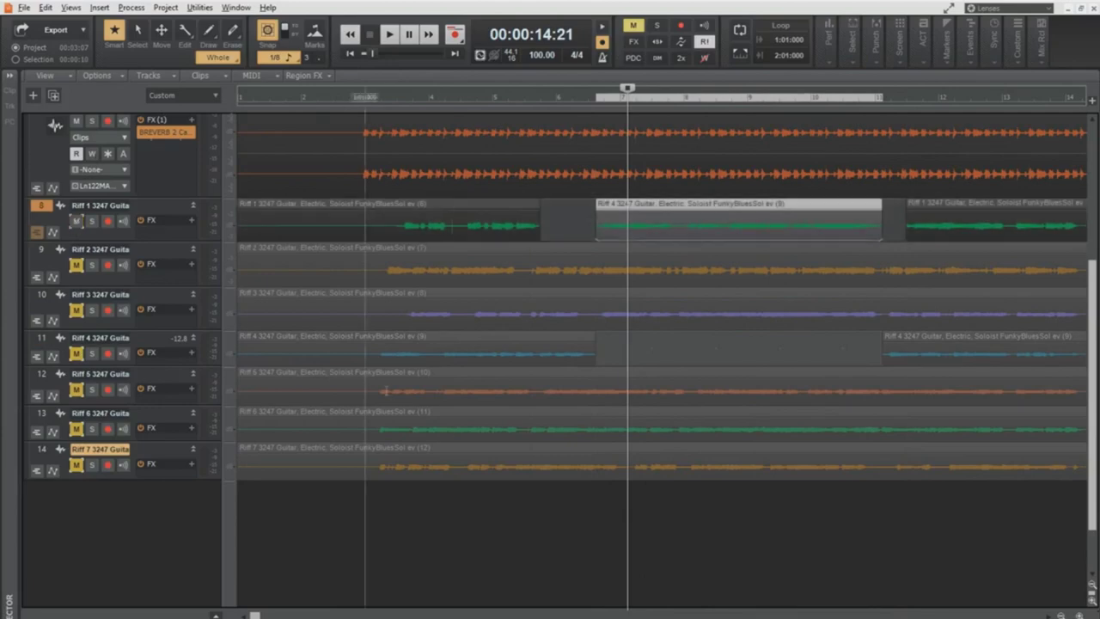
left_click(389, 530)
key("space")
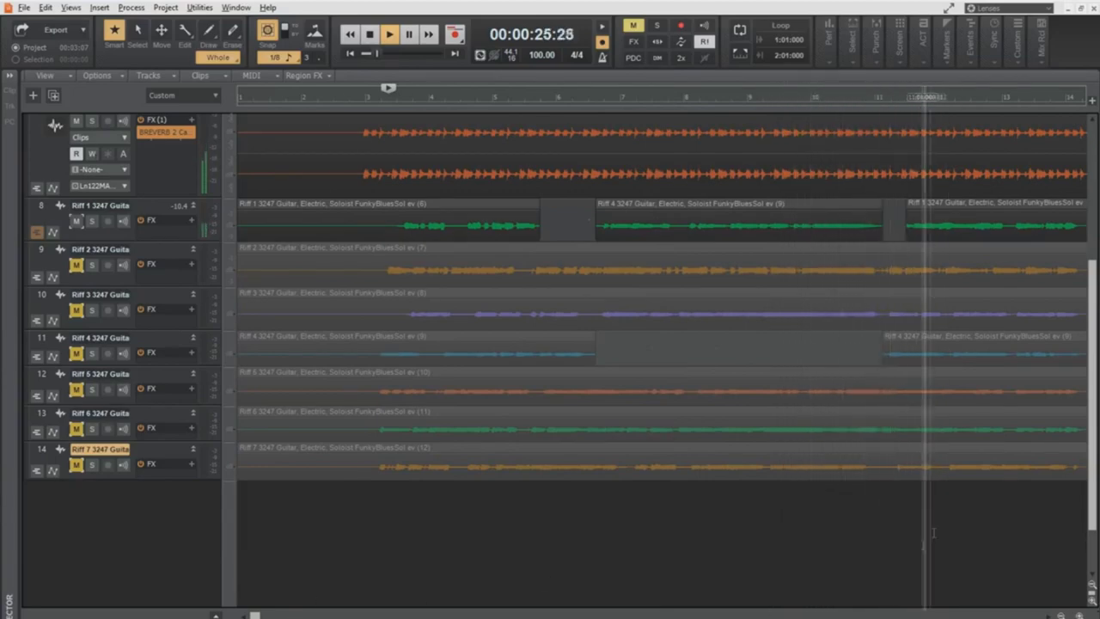
key("space")
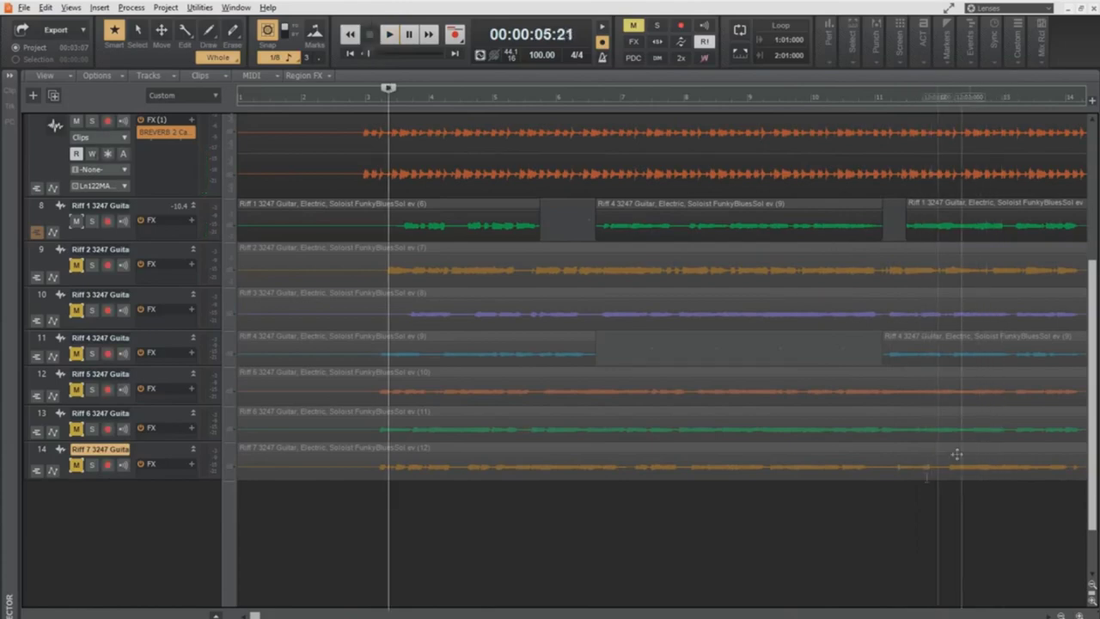
Unmute Riff 4, mute Riff 1, and audition Riff 4's closing phrase from 00:00:24:18
left_click(76, 353)
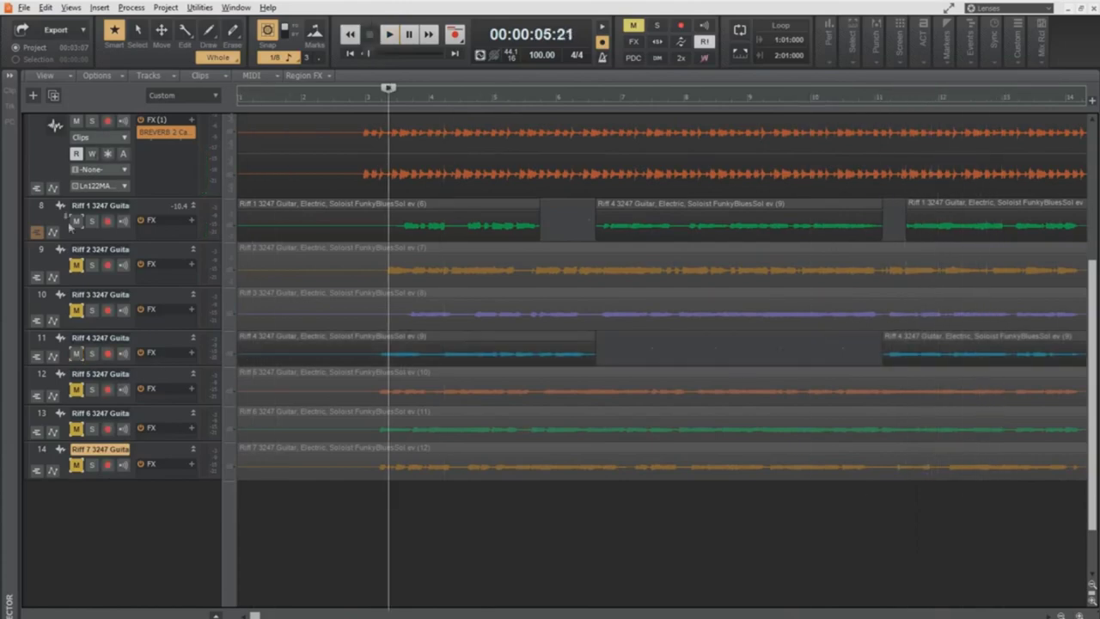
left_click(76, 221)
left_click(889, 521)
key("space")
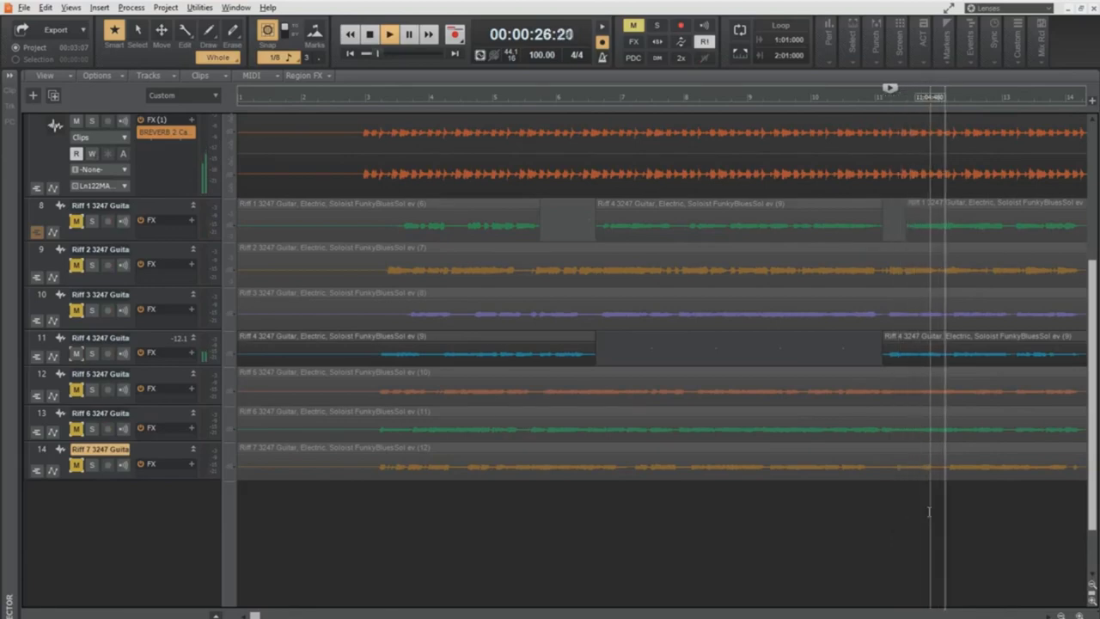
key("space")
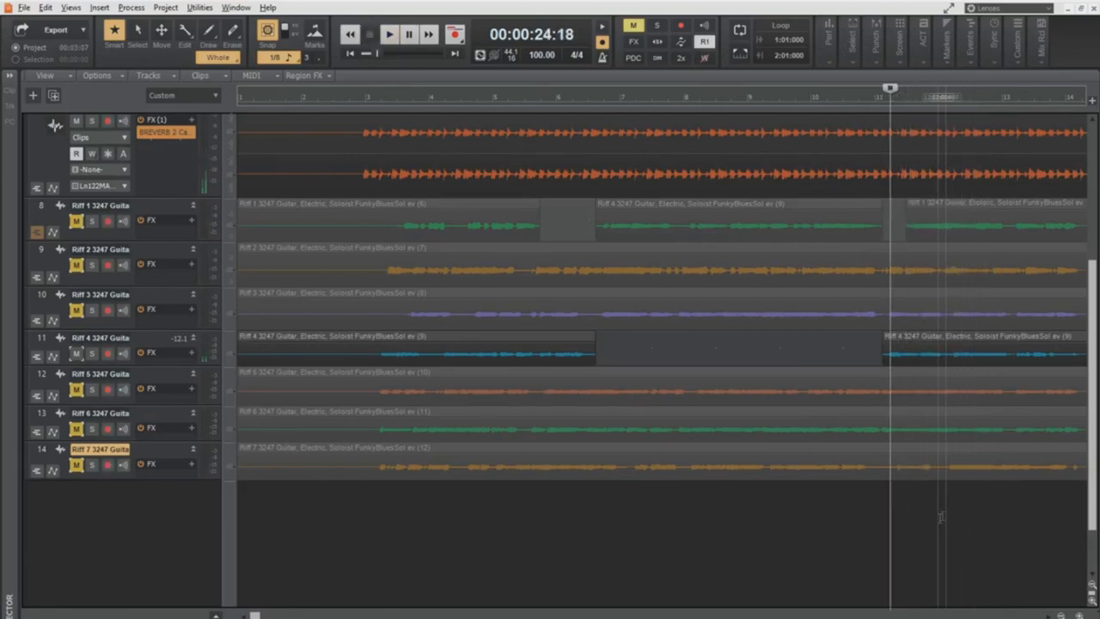
Unmute Riff 7, mute Riff 4, and audition the closing phrase of Riff 7
left_click(75, 465)
left_click(76, 354)
key("space")
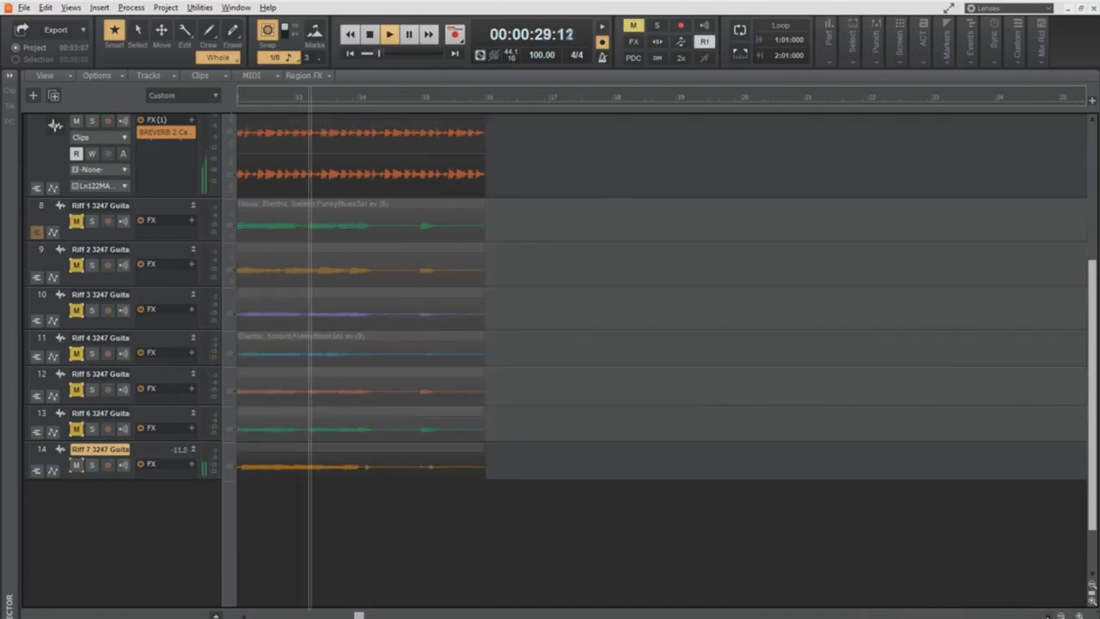
scroll(662, 361, "left", 2)
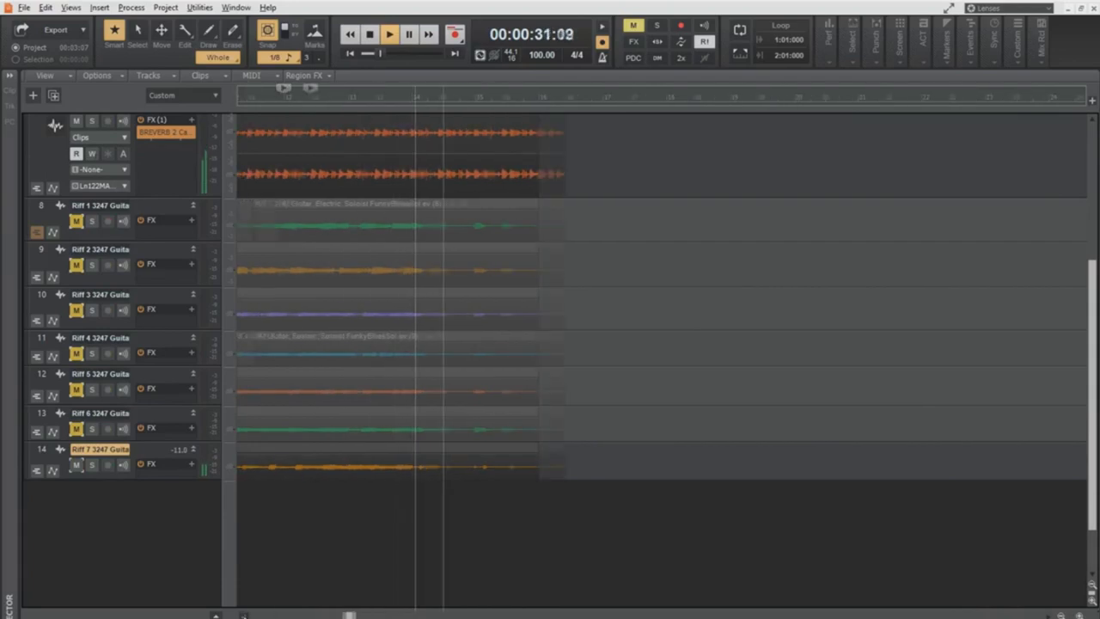
scroll(662, 361, "left", 4)
key("space")
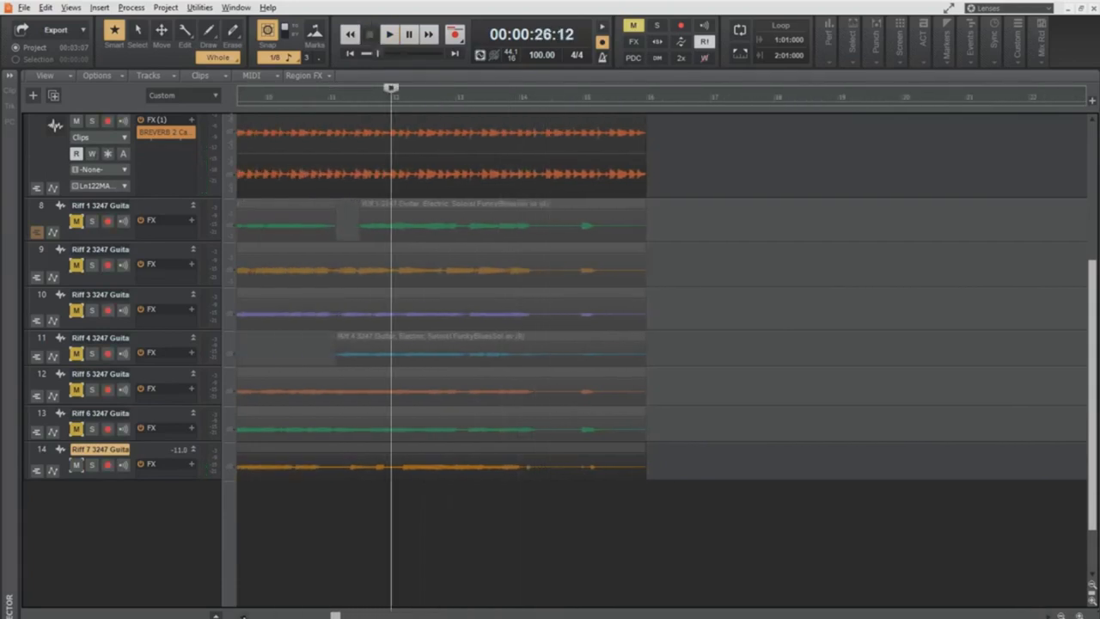
Unmute Riff 3, mute Riff 7, and audition Riff 3's closing phrase from just after bar 11
left_click(75, 311)
left_click(76, 464)
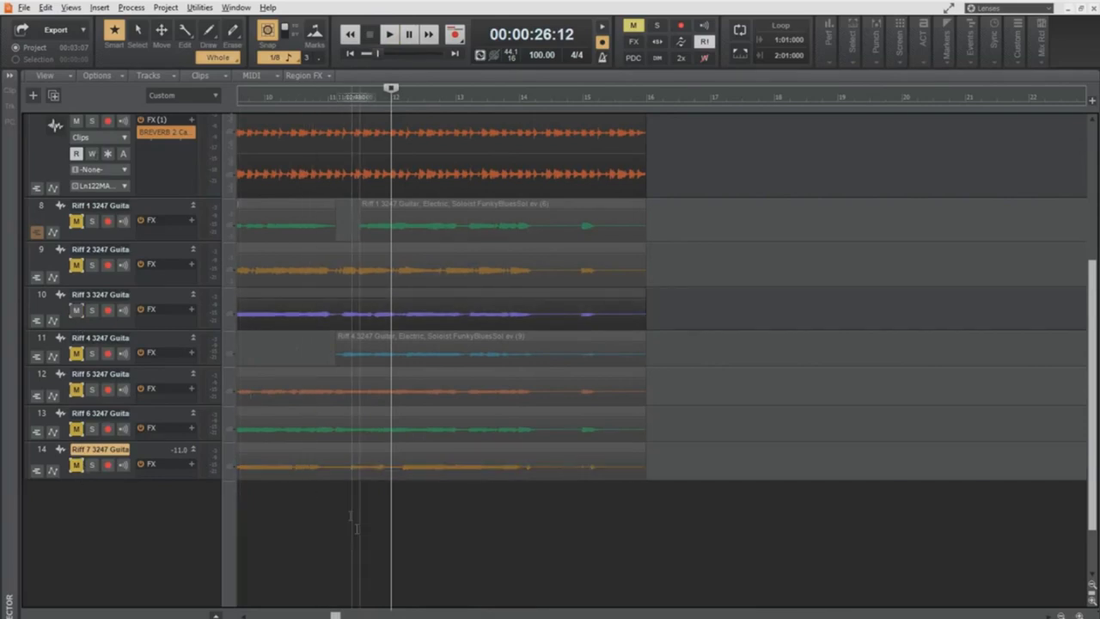
key("space")
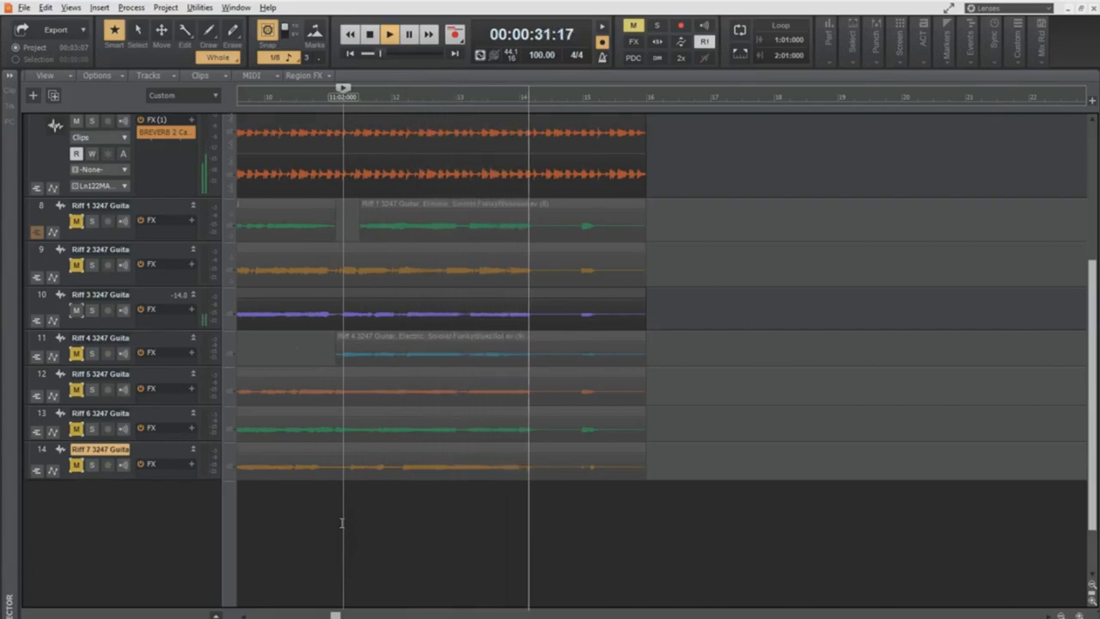
key("space")
Split Riff 3 just after bar 11 and at 00:00:32:21, and delete the last clip on the Riff 1 track
left_click(336, 314)
key("s")
left_click(557, 314)
key("s")
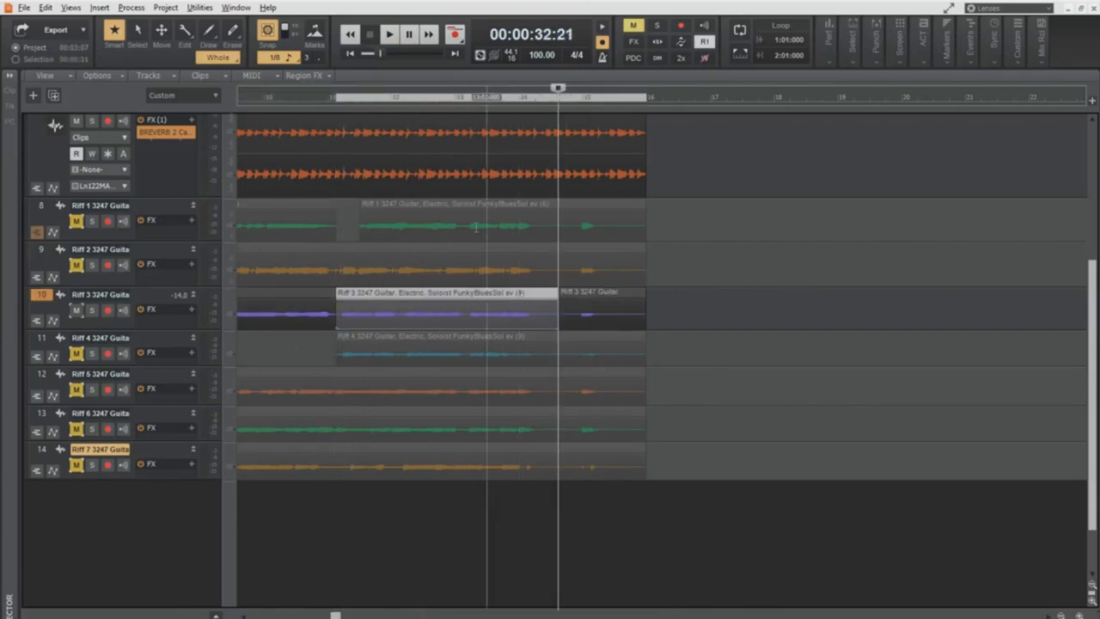
left_click(463, 221)
key("Delete")
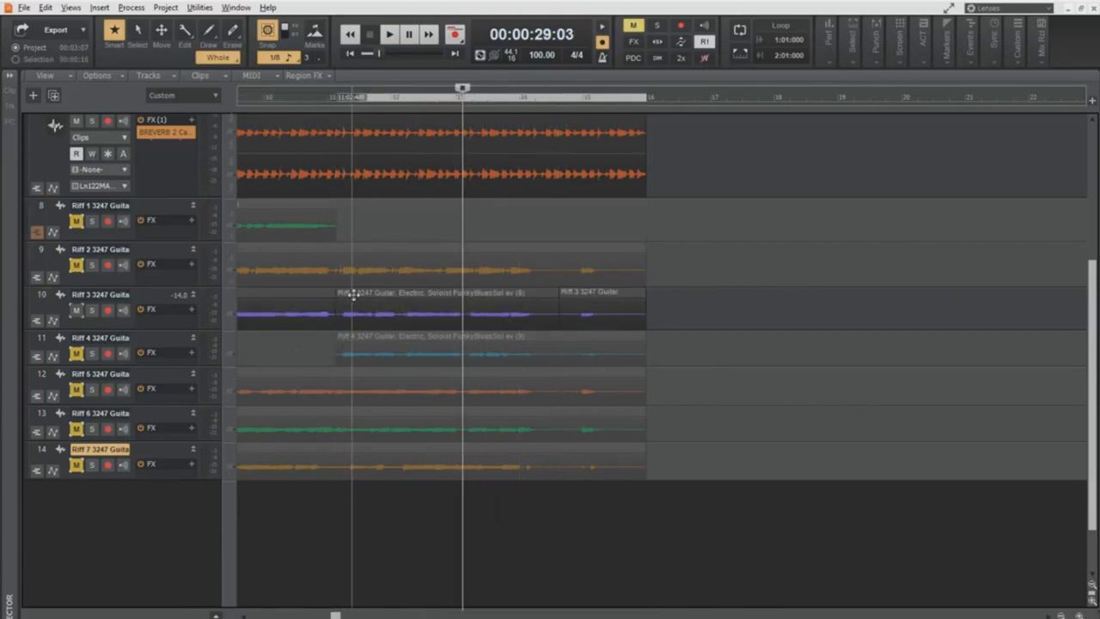
Move Riff 3's closing clip from bar 11 onto the Riff 1 track and play the compiled solo with the full mix
left_click_drag(357, 293, 352, 218)
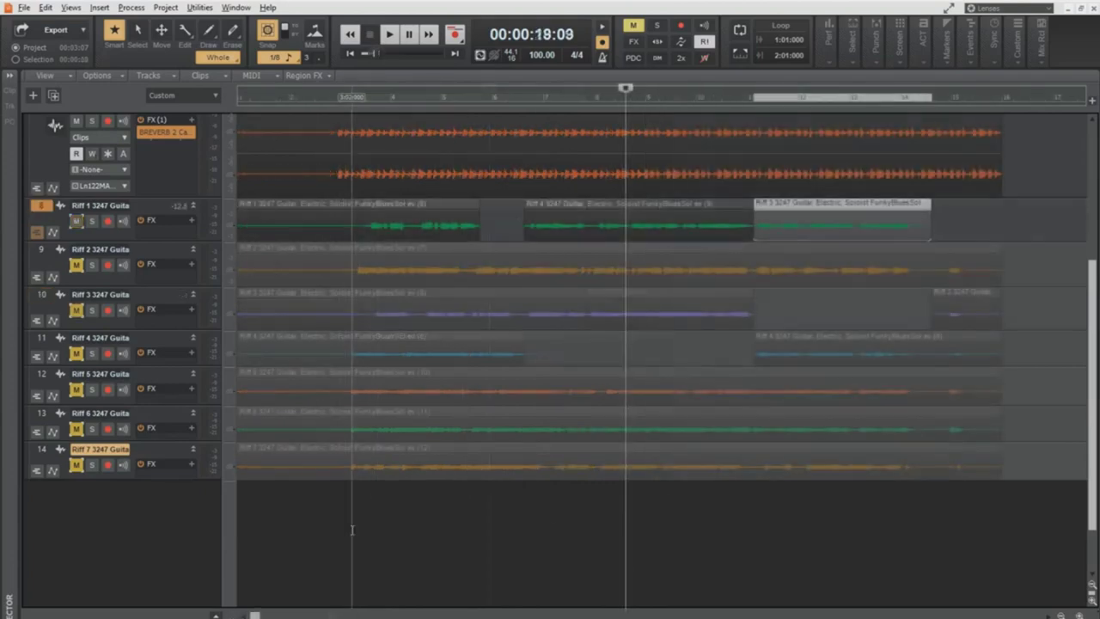
left_click(352, 529)
key("space")
key("space")
left_click(320, 537)
key("space")
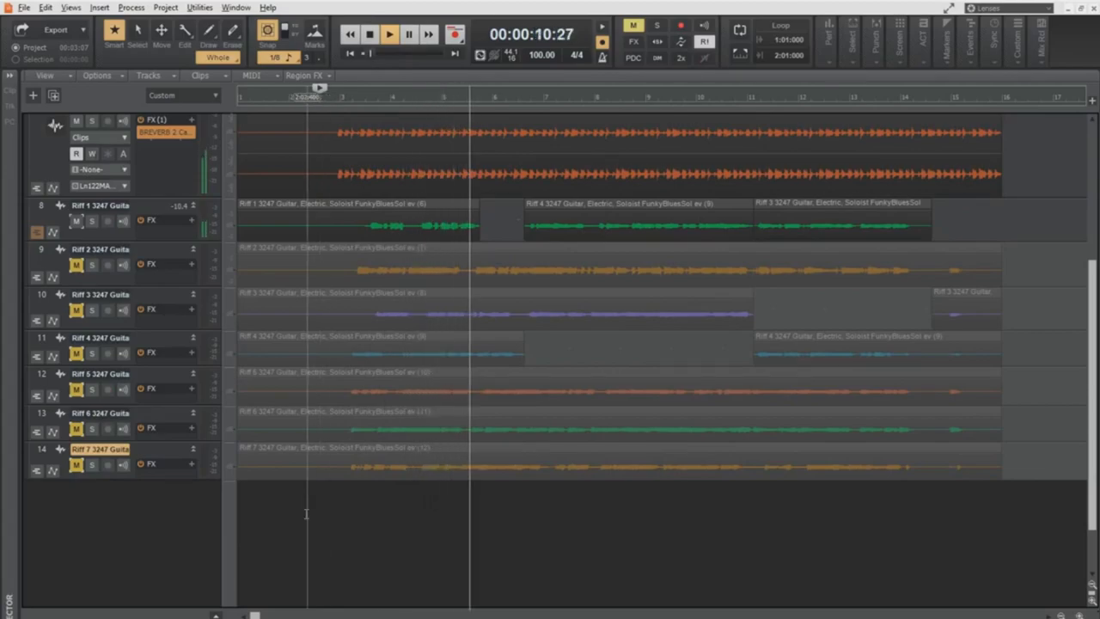
scroll(254, 453, "up", 5)
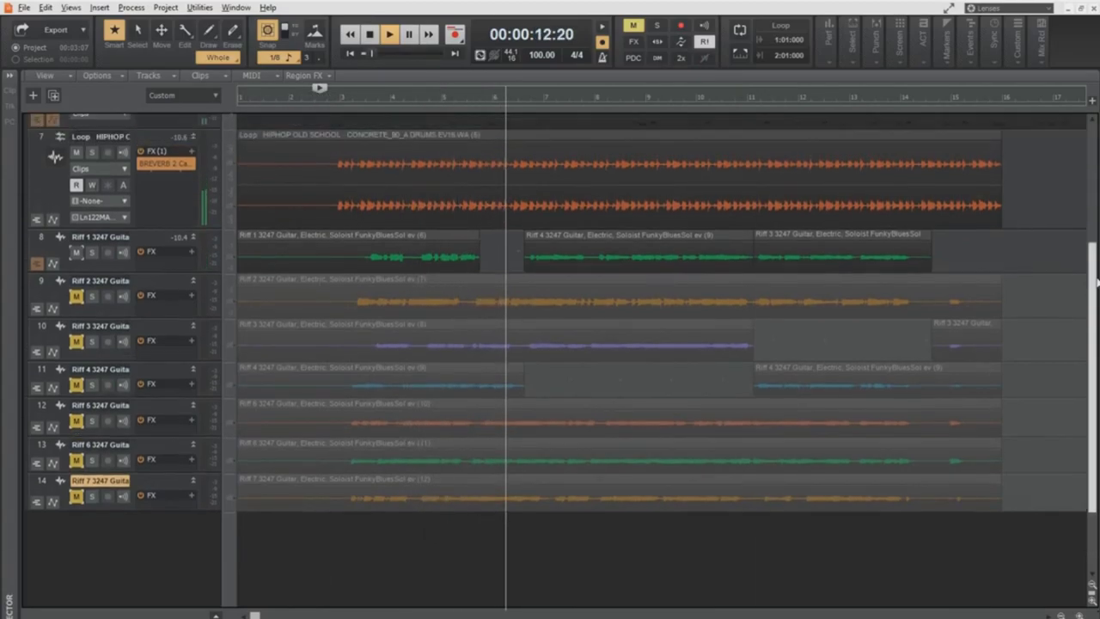
scroll(205, 476, "up", 3)
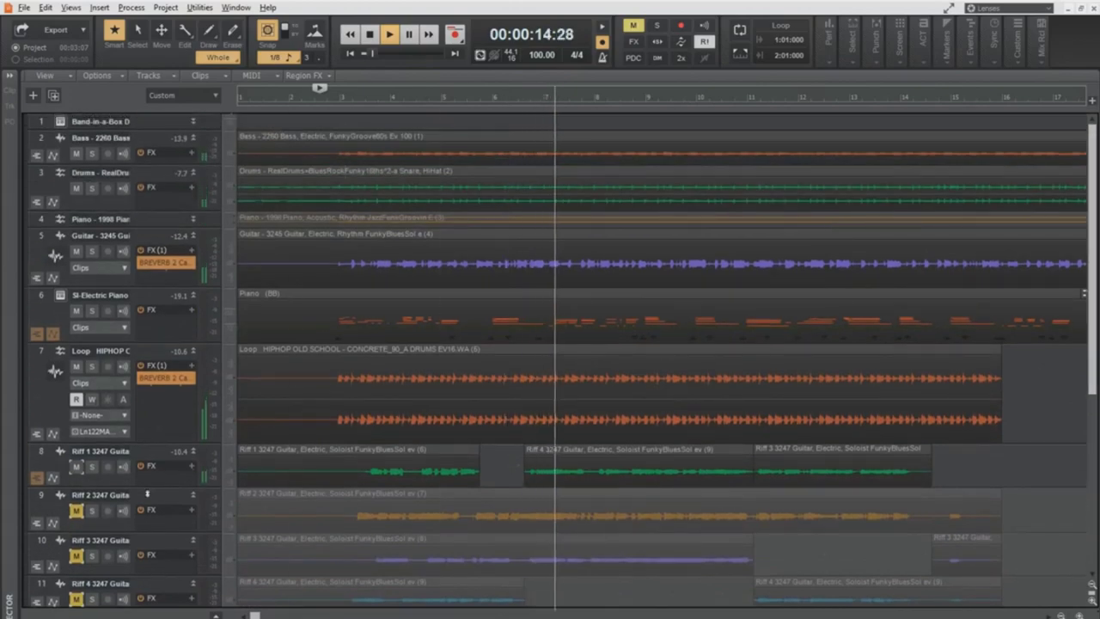
left_click_drag(191, 488, 194, 581)
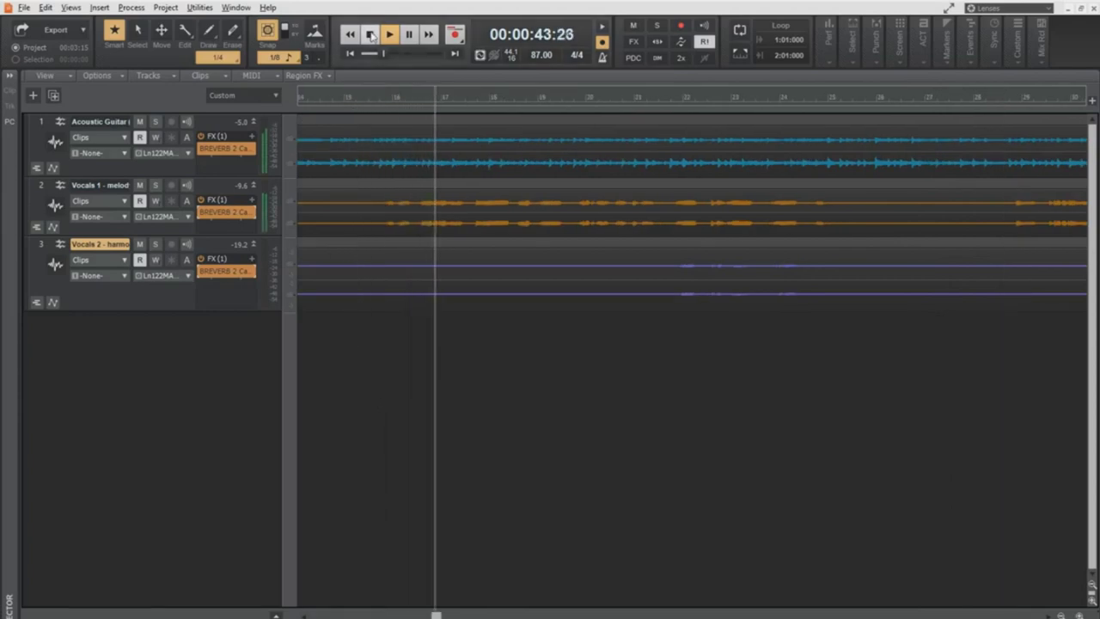
Stop playback, insert a Band-in-a-Box DAW VST3 Plugin instrument track in the acoustic guitar and vocals project, and enlarge the plugin window
key("space")
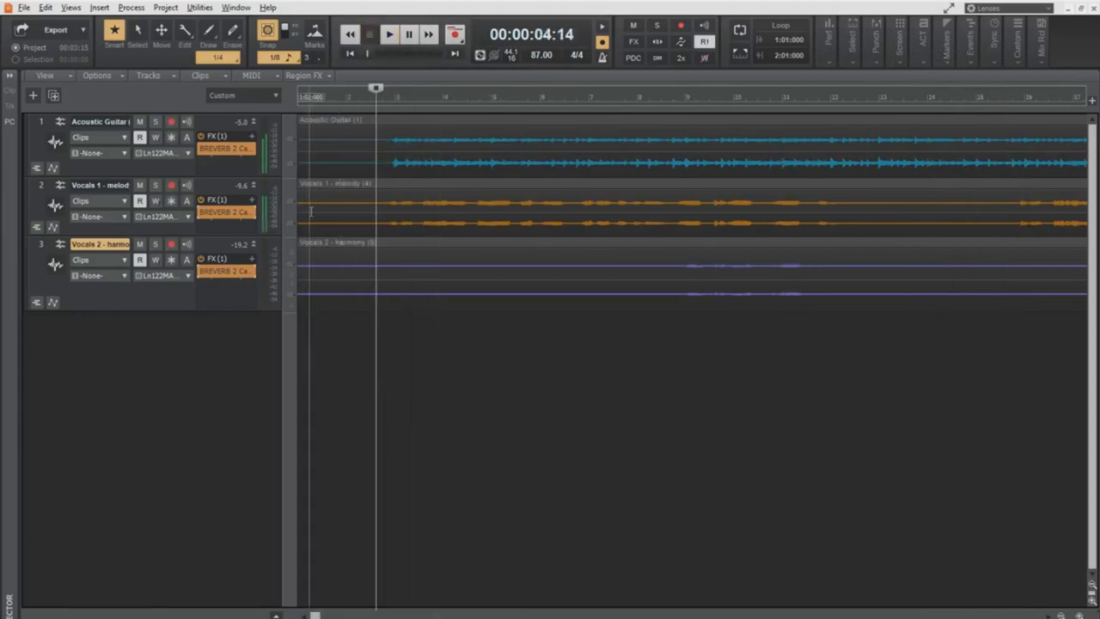
right_click(184, 335)
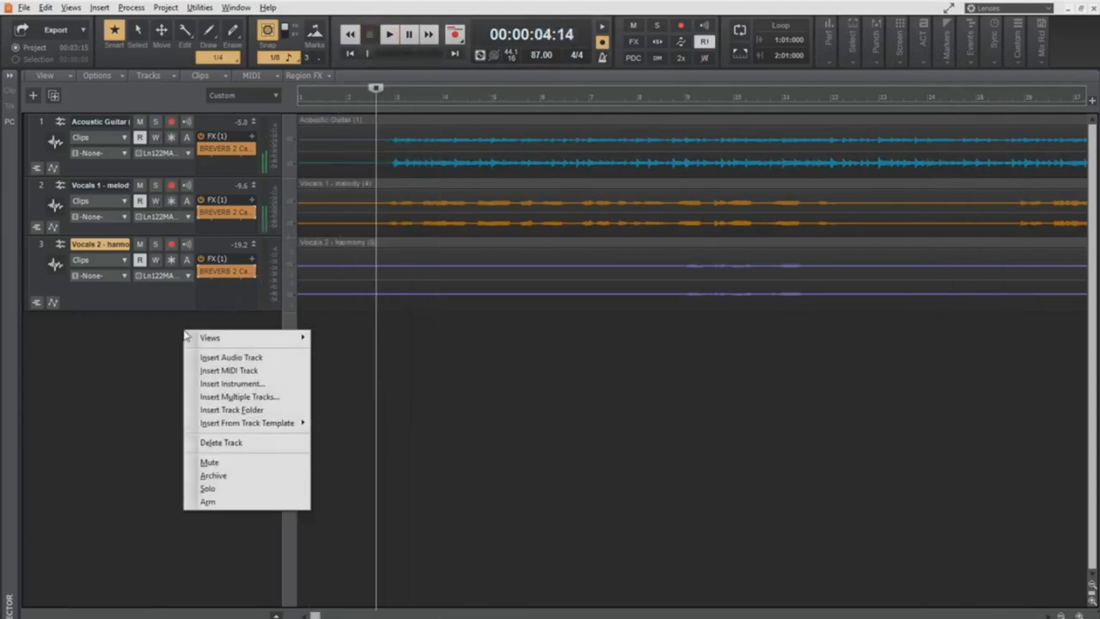
left_click(221, 384)
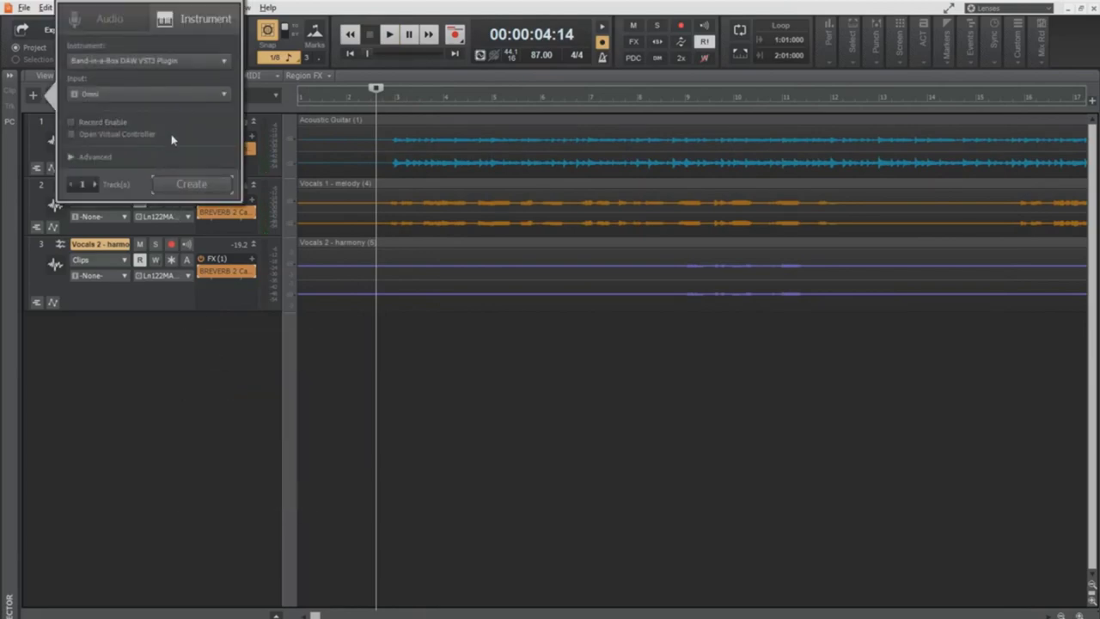
left_click(198, 188)
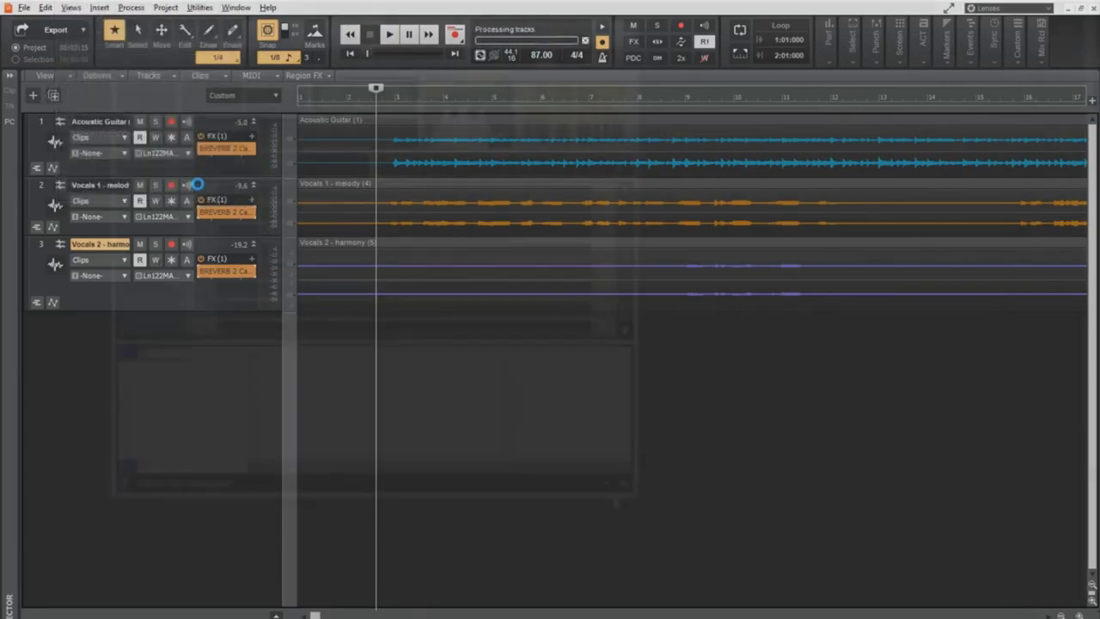
left_click_drag(643, 493, 918, 607)
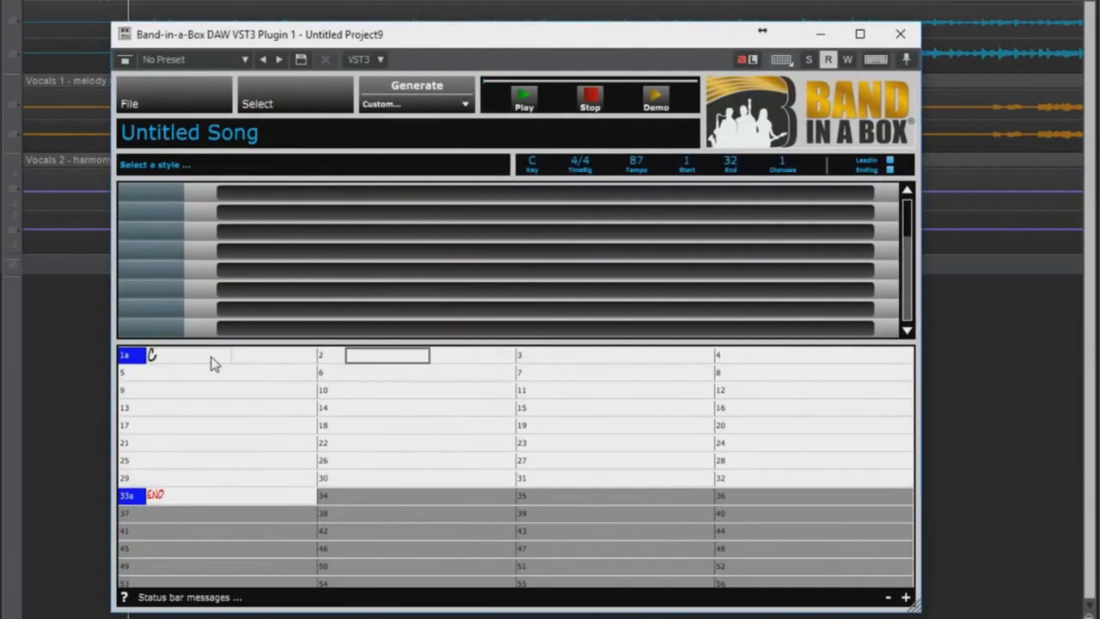
Enter the chords C, Em, F, C-C7, F, Am, C, Em, F-G, C, Em, F-G, C in bars 1–13, with a part marker at bar 10
key("Right")
type("C")
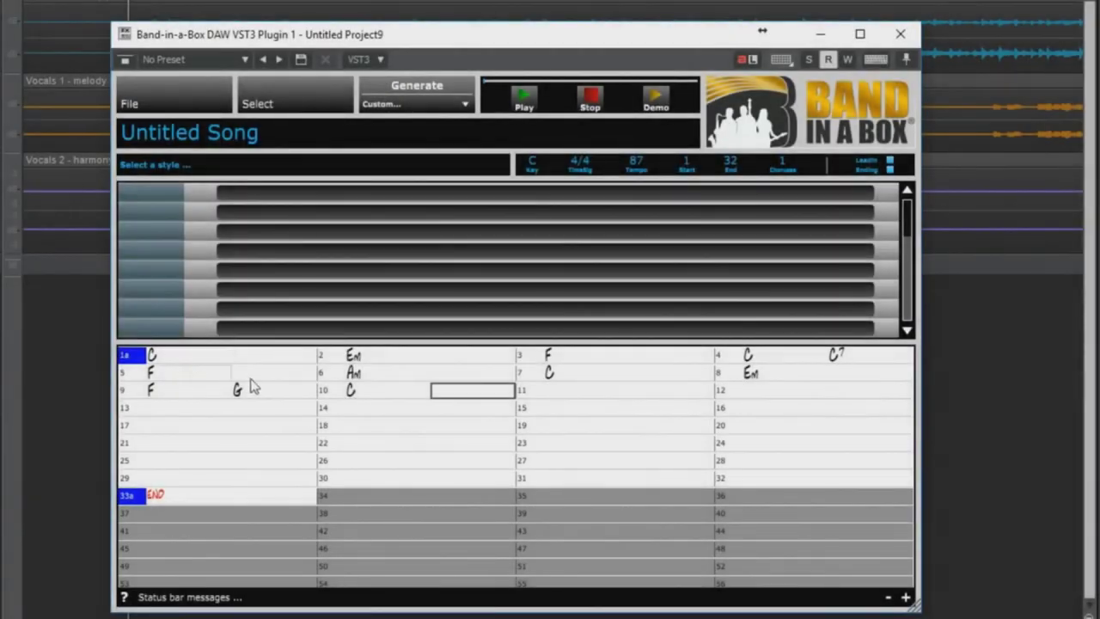
left_click(323, 392)
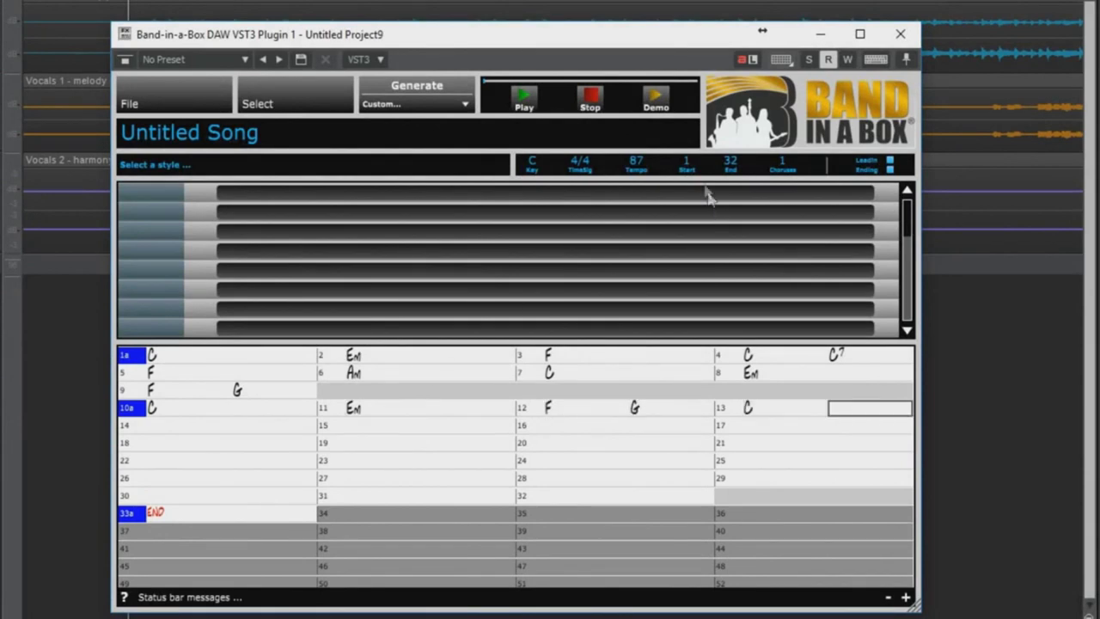
End the song at bar 13 with a closing C chord in bar 14, and set the choruses to 5
key("Return")
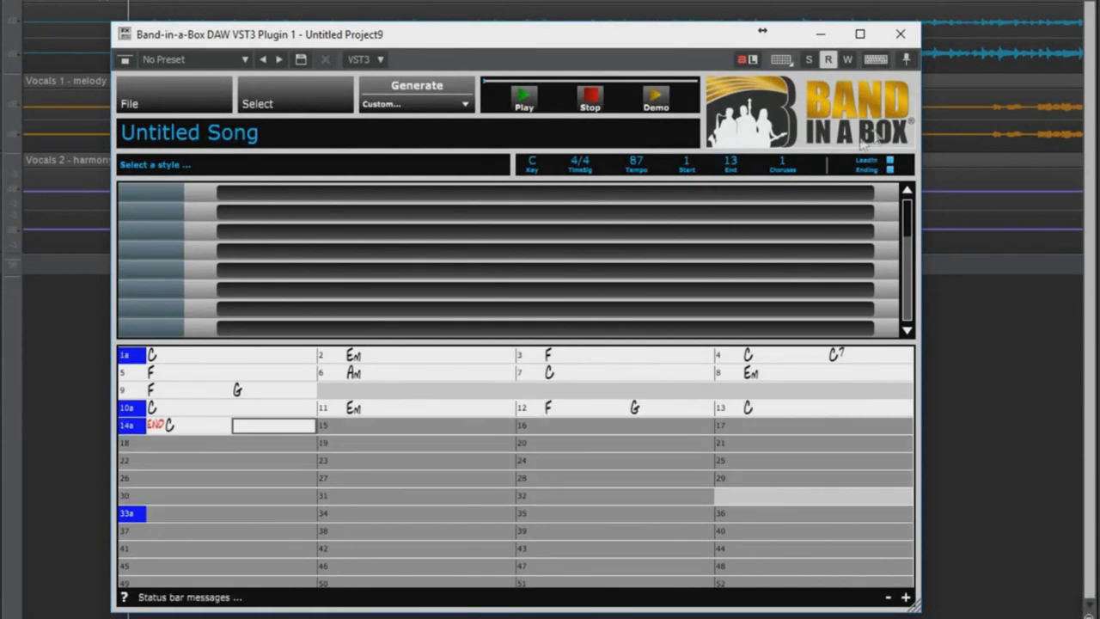
left_click(784, 161)
type("5")
key("Return")
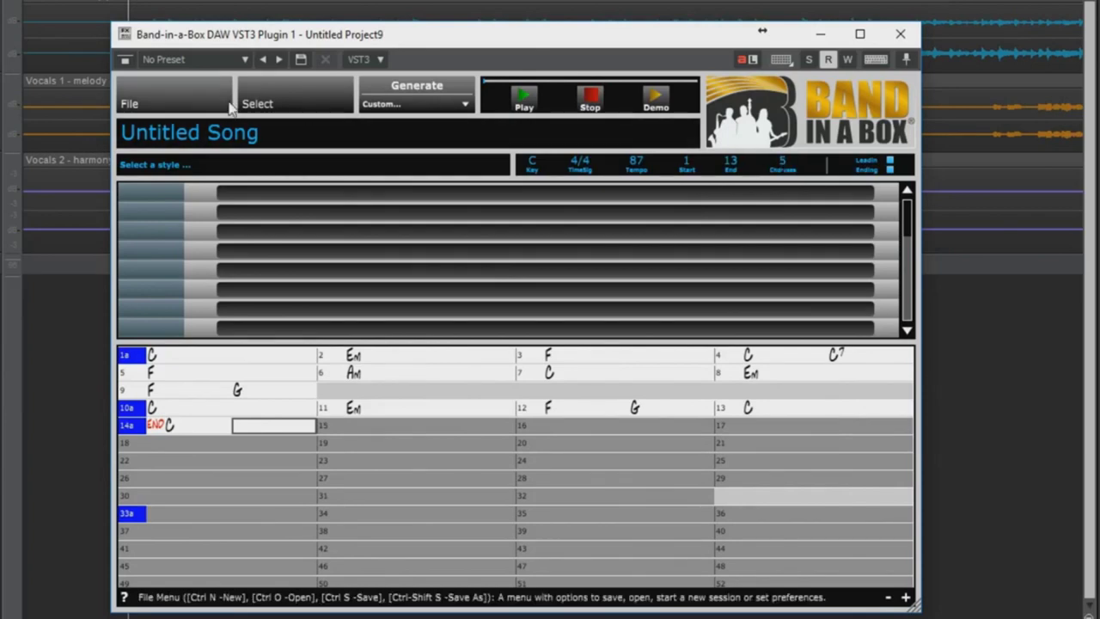
Filter the available styles by "americana" and sort them by creation date from recent to older
left_click(275, 104)
left_click(328, 152)
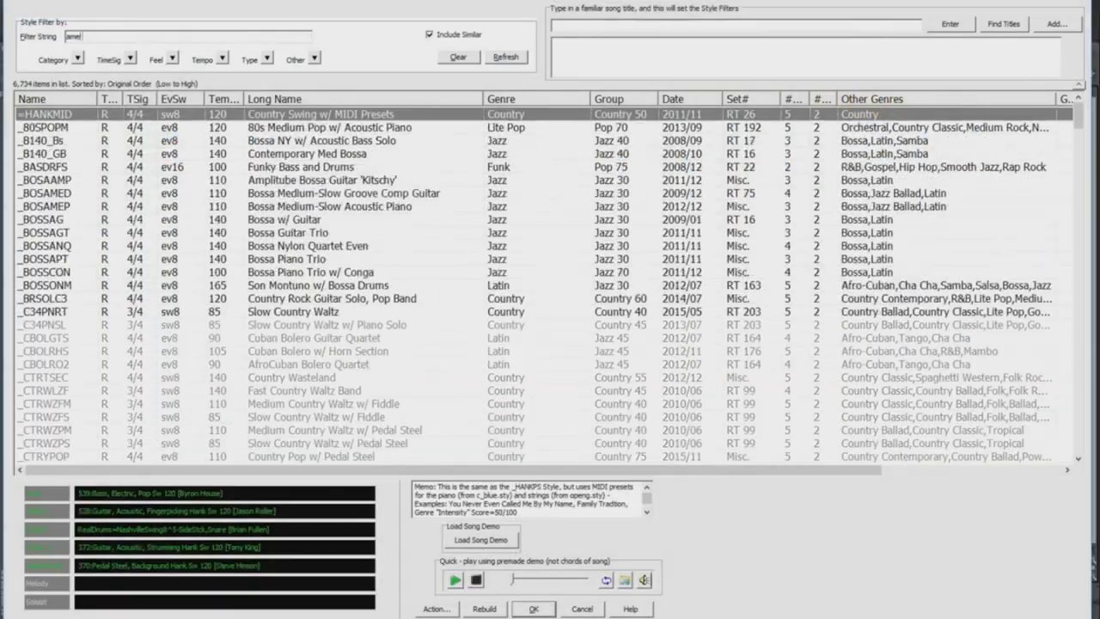
type("americana")
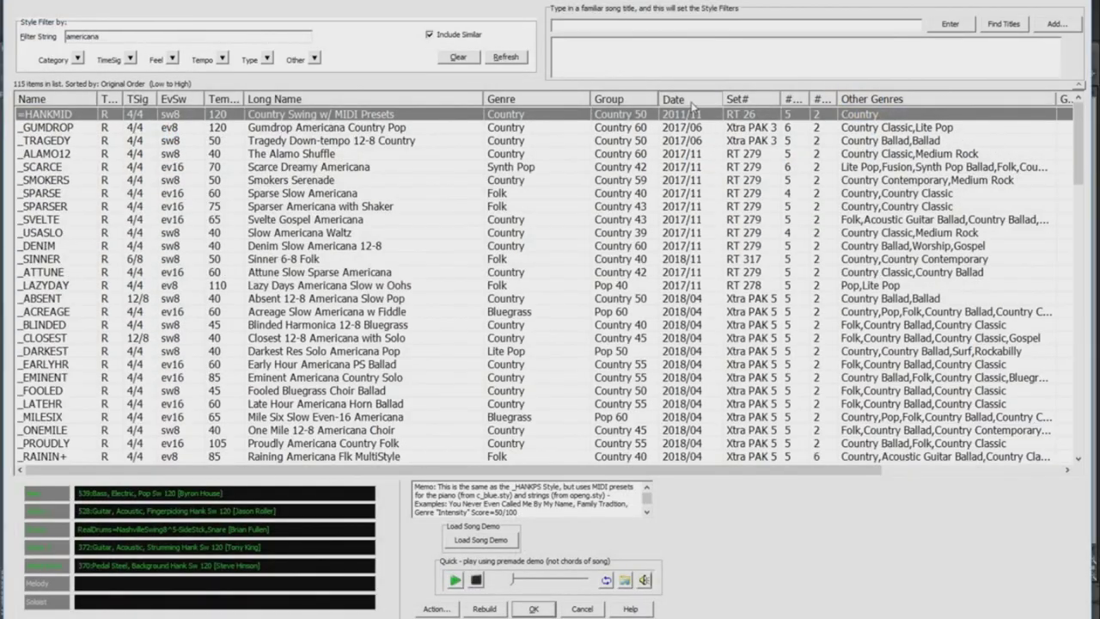
left_click(692, 102)
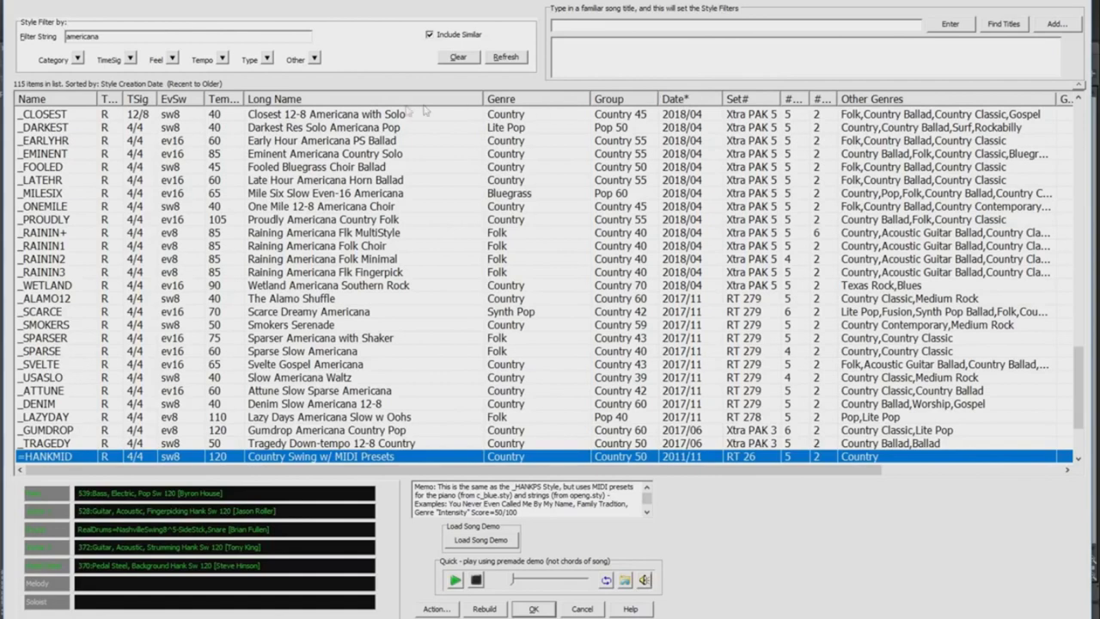
Audition the Early Hour Americana PS Ballad and Raining Americana Flk MultiStyle styles, and load Wetland Americana Southern Rock
left_click(345, 141)
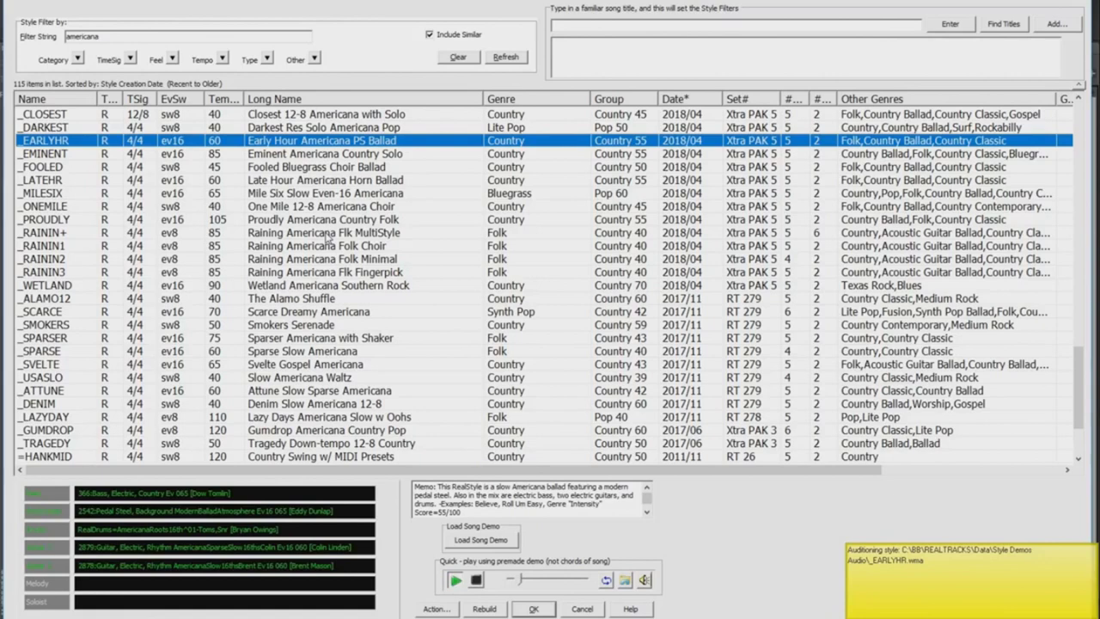
left_click(327, 234)
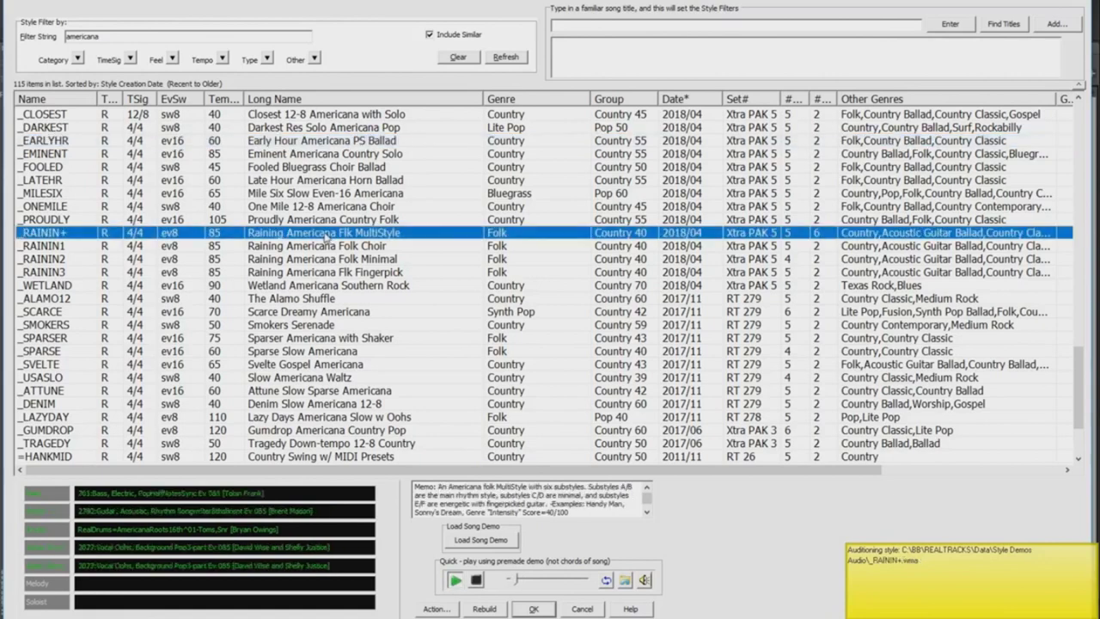
left_click(320, 286)
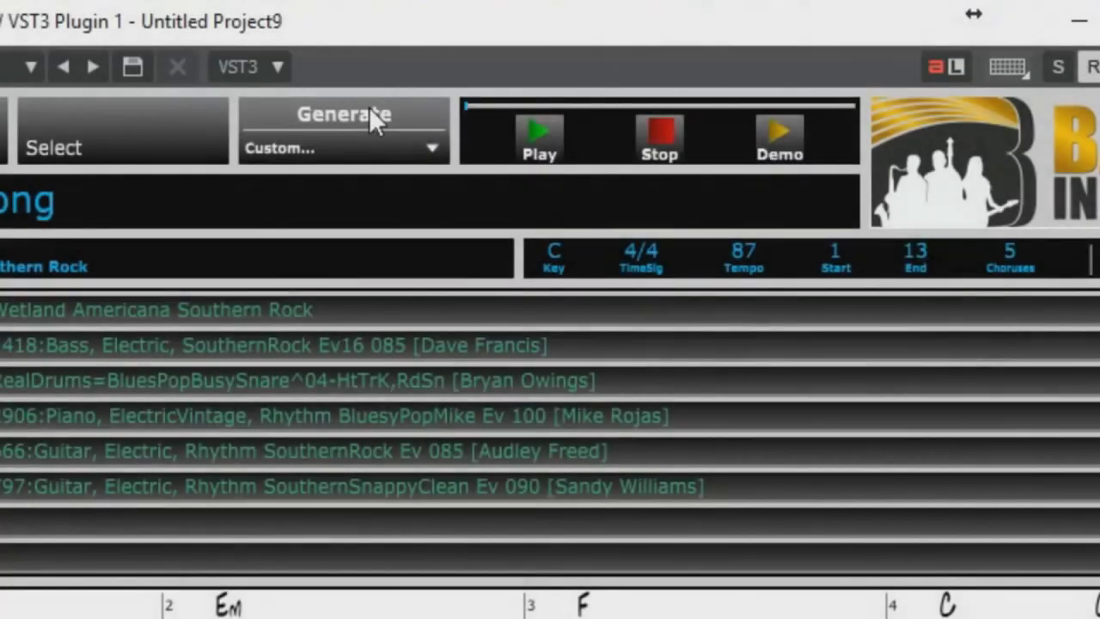
Generate the song's individual audio tracks into the project below the plugin track, and mute the Acoustic Guitar track during playback
left_click(369, 111)
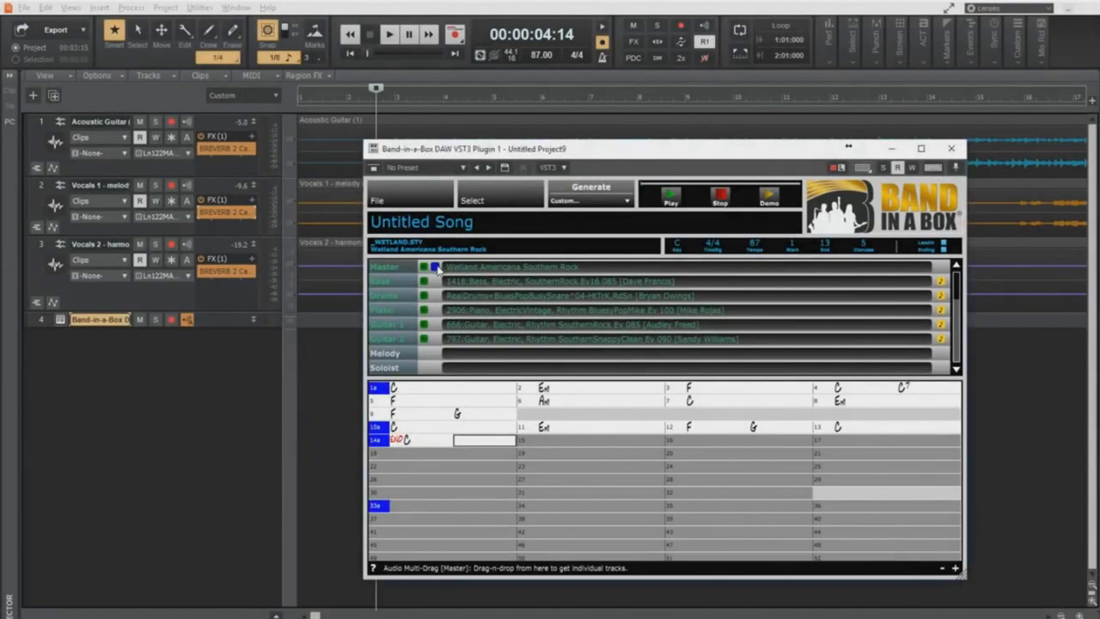
left_click_drag(436, 269, 222, 359)
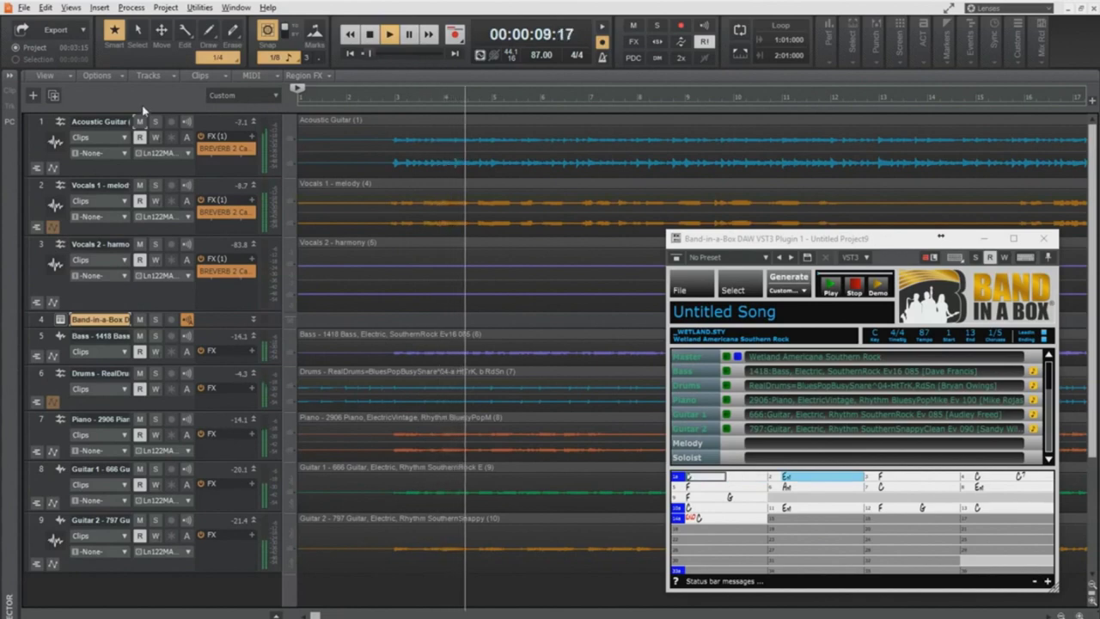
left_click(140, 122)
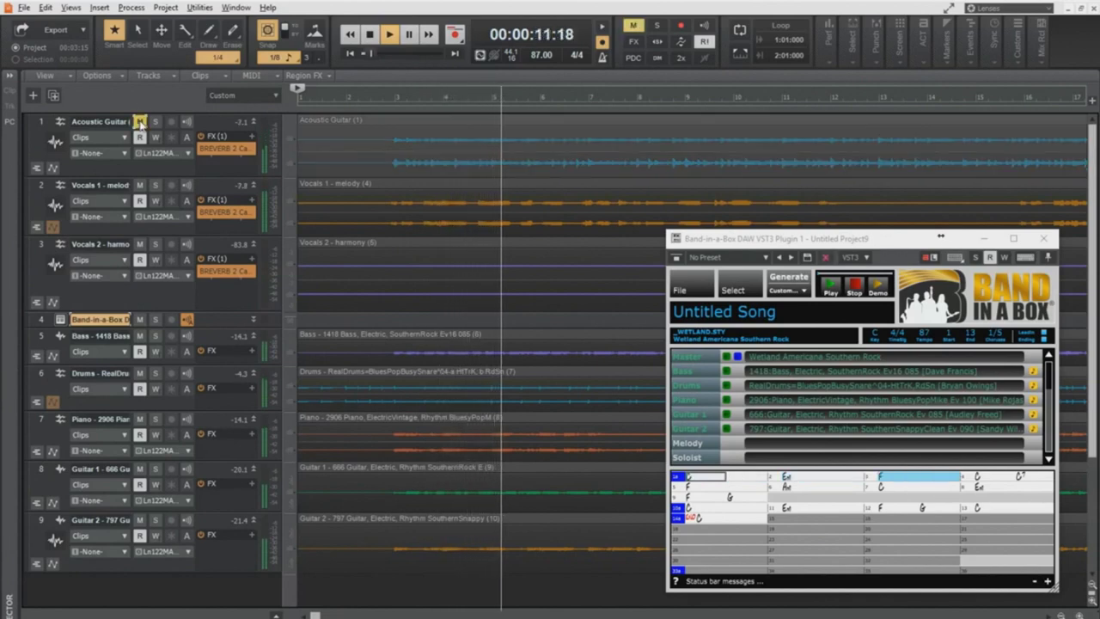